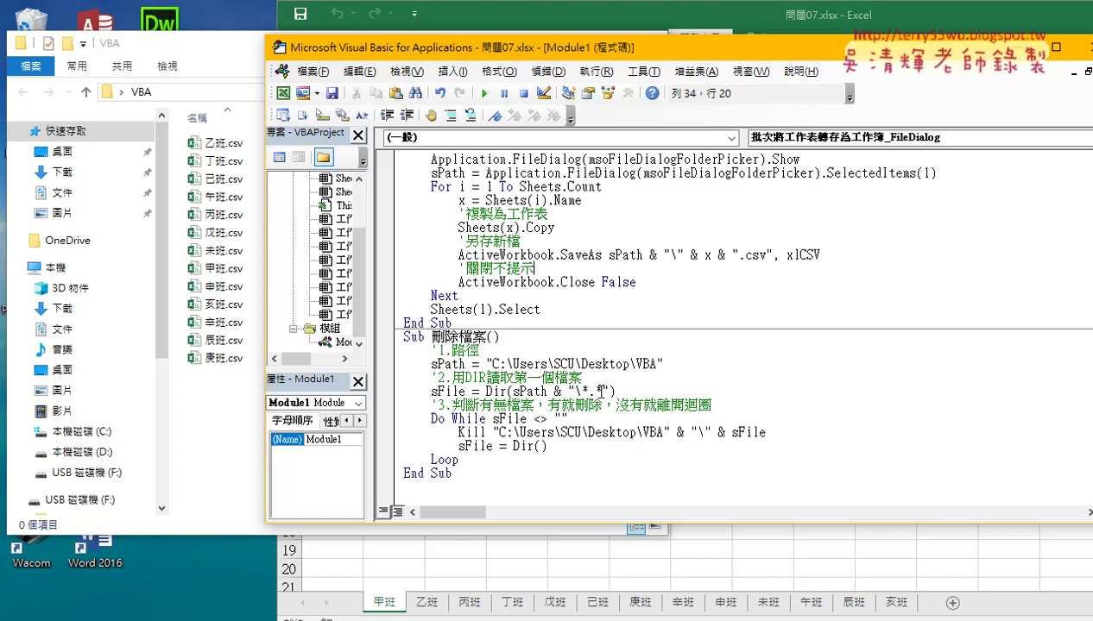
Insert an indented blank line under the _名稱 sub header
scroll(548, 384, "up", 2)
scroll(548, 384, "up", 3)
scroll(548, 384, "up", 3)
left_click(535, 349)
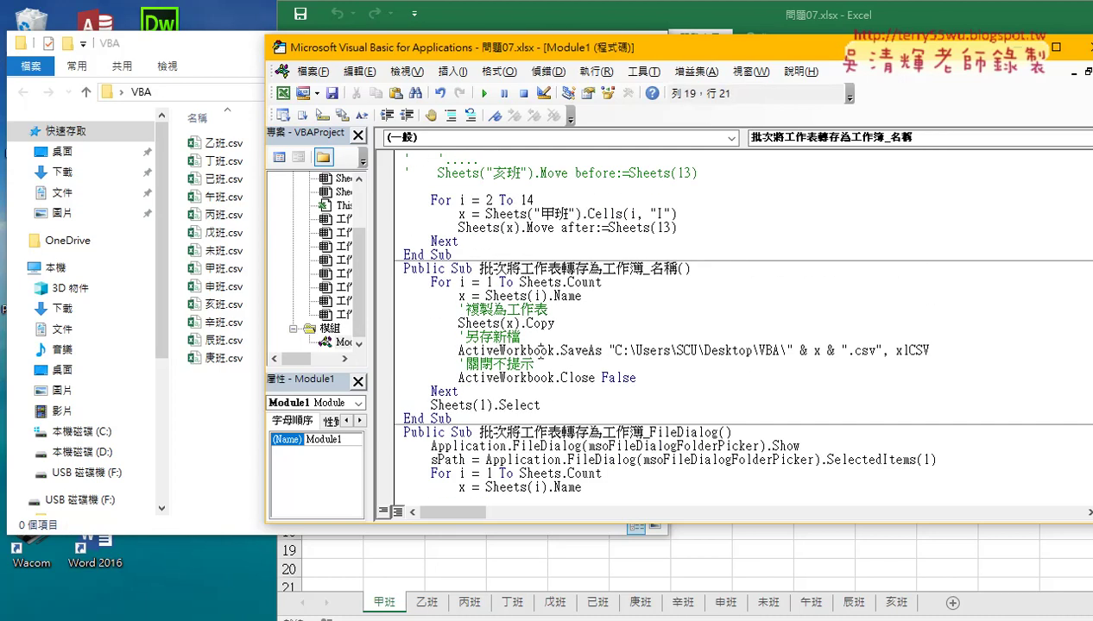
left_click(706, 259)
key("Return")
key("Tab")
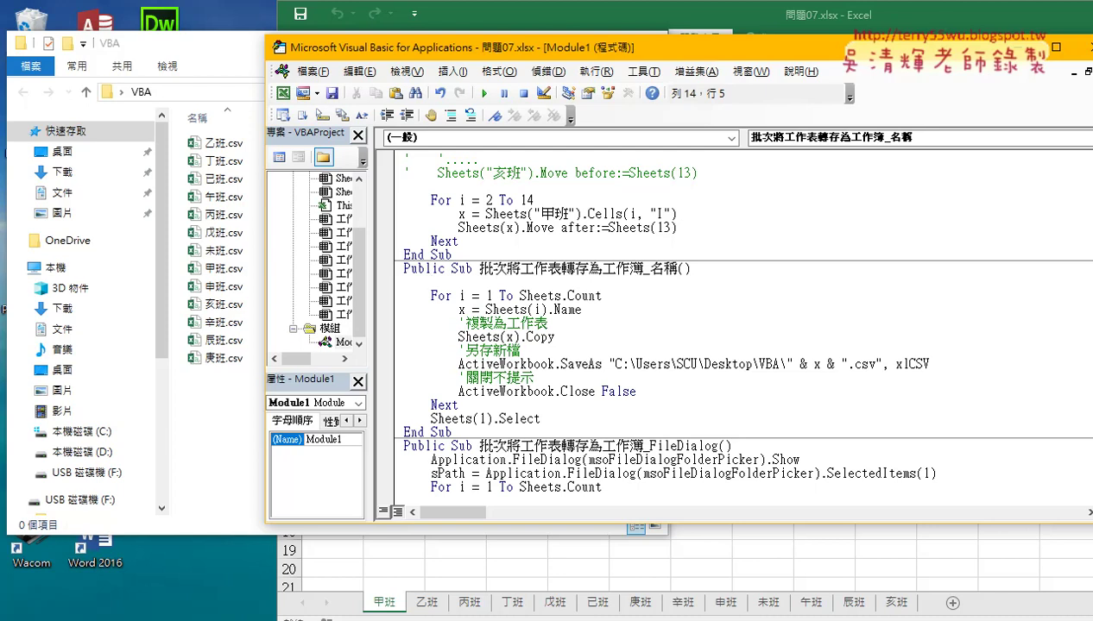
scroll(487, 352, "down", 6)
scroll(487, 352, "down", 1)
Copy the 刪除檔案 procedure name and enter 'Call 刪除檔案' on the new line
double_click(467, 350)
key("ctrl+c")
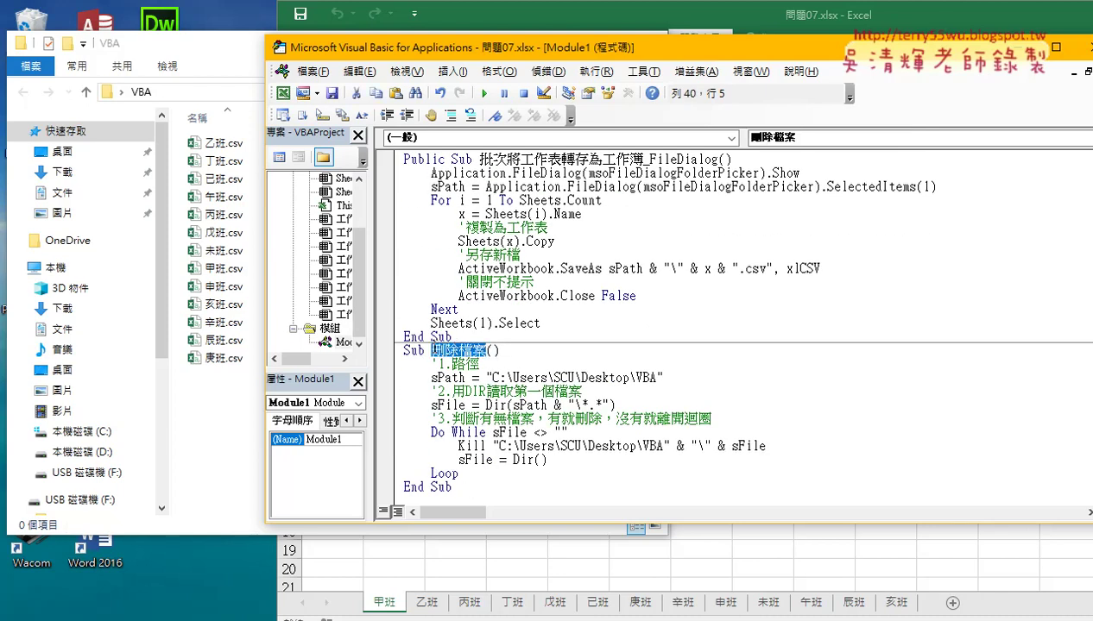
right_click(458, 359)
left_click(541, 103)
scroll(492, 248, "up", 3)
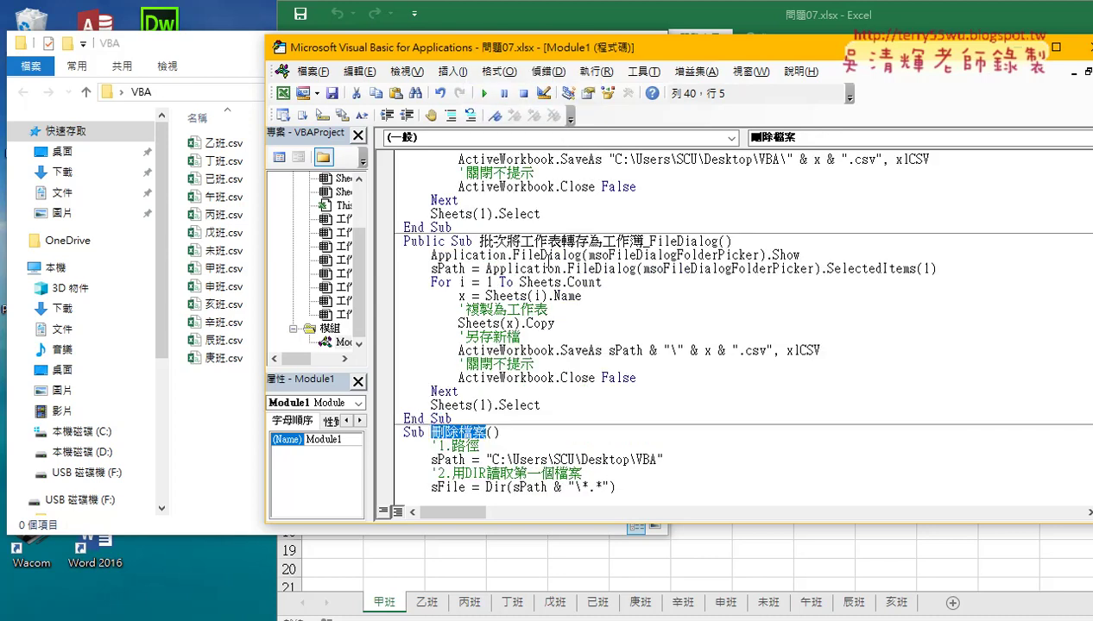
scroll(493, 248, "up", 3)
left_click(493, 248)
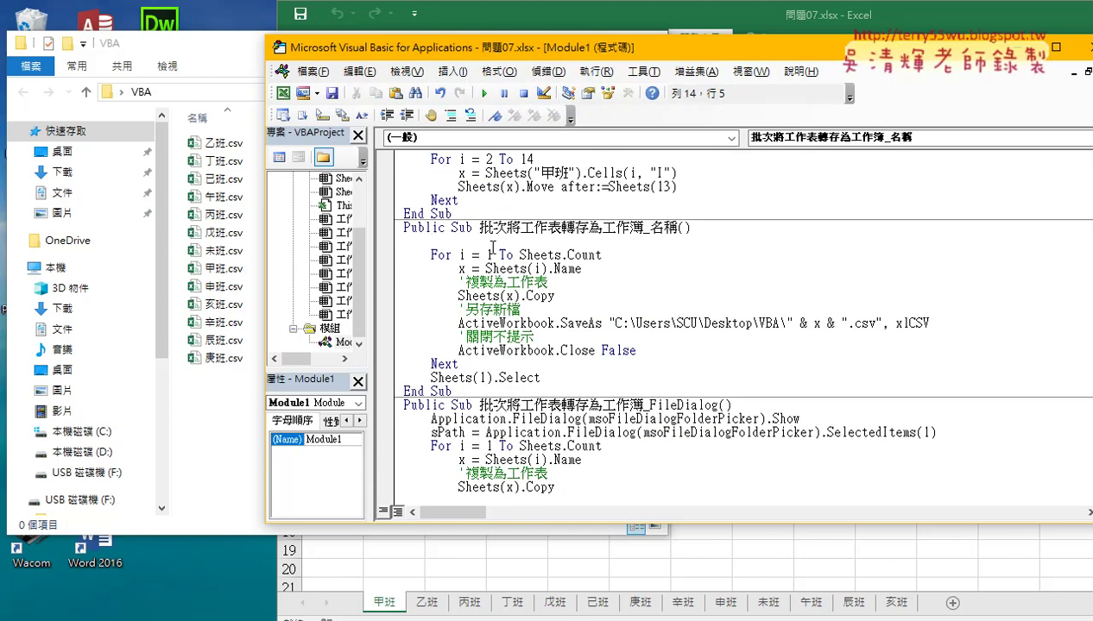
type("call")
key("ctrl+v")
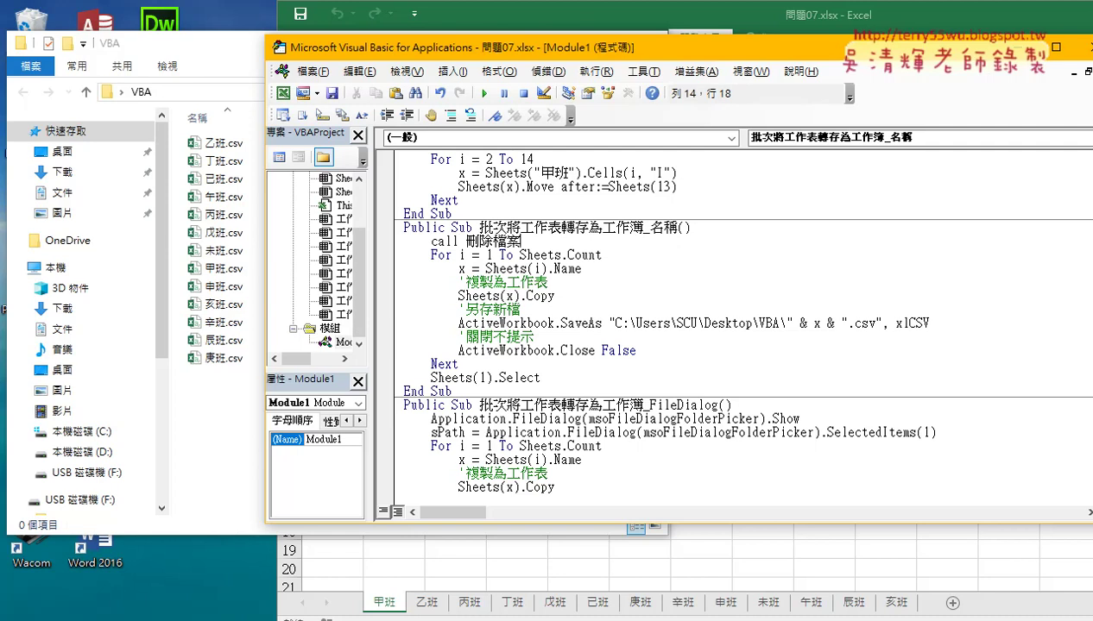
left_click(506, 336)
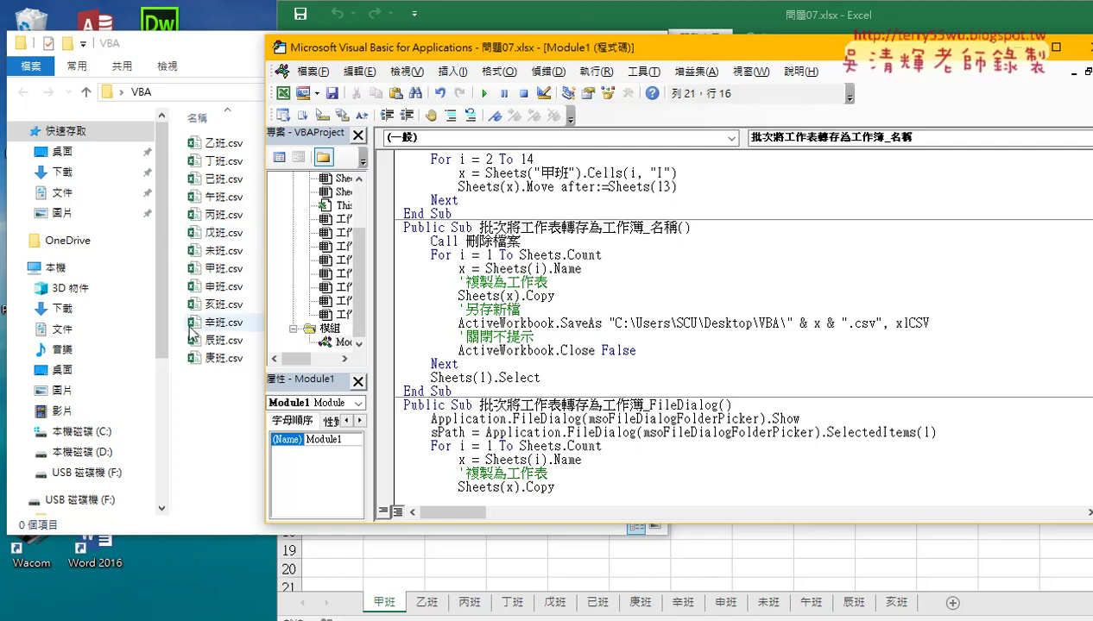
left_click_drag(523, 243, 394, 242)
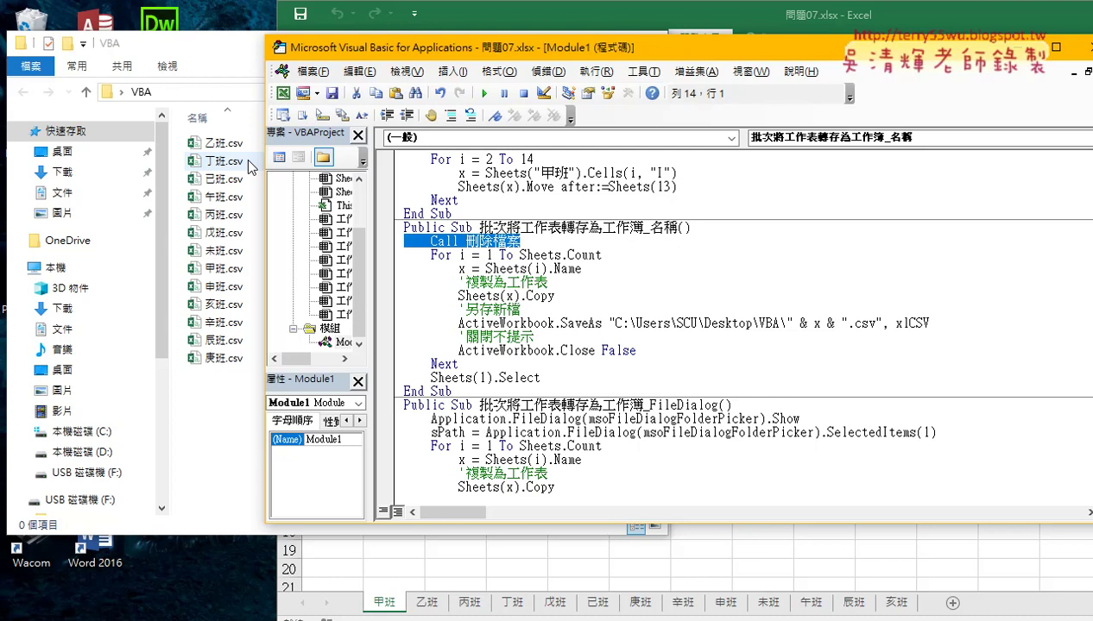
Step into the _名稱 macro and on into the 刪除檔案 procedure with F8
left_click(542, 239)
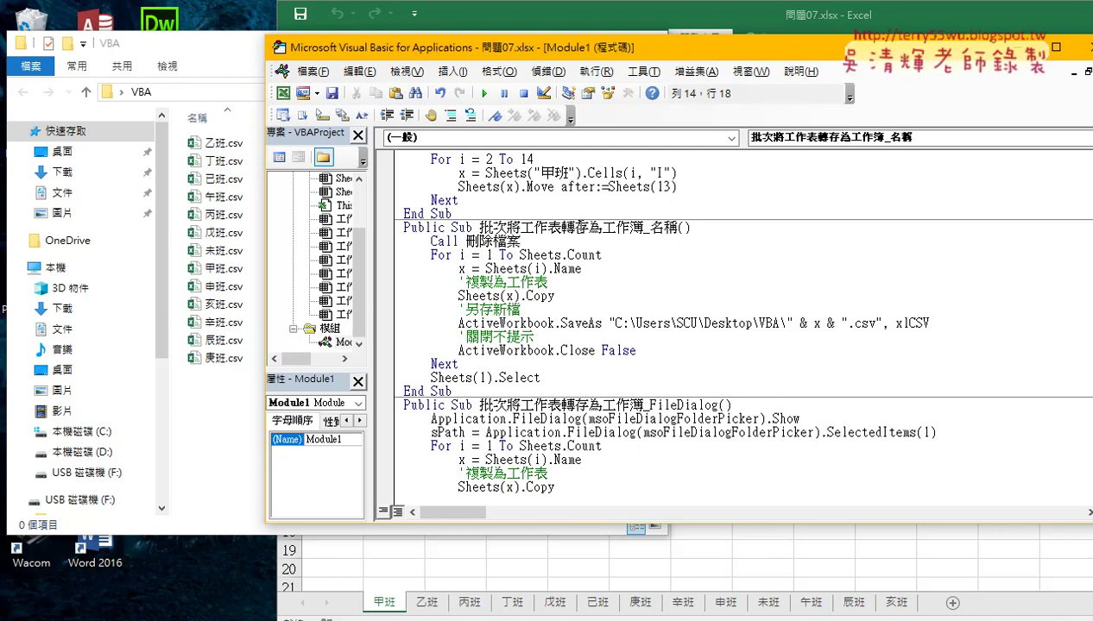
key("F8")
key("F8")
key("F8")
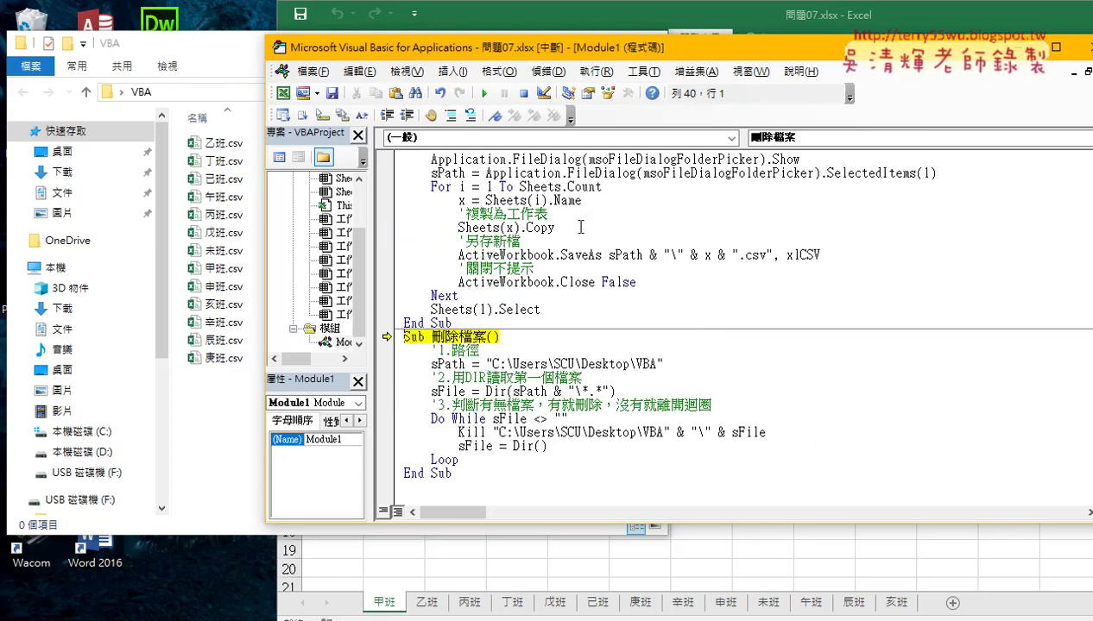
key("F8")
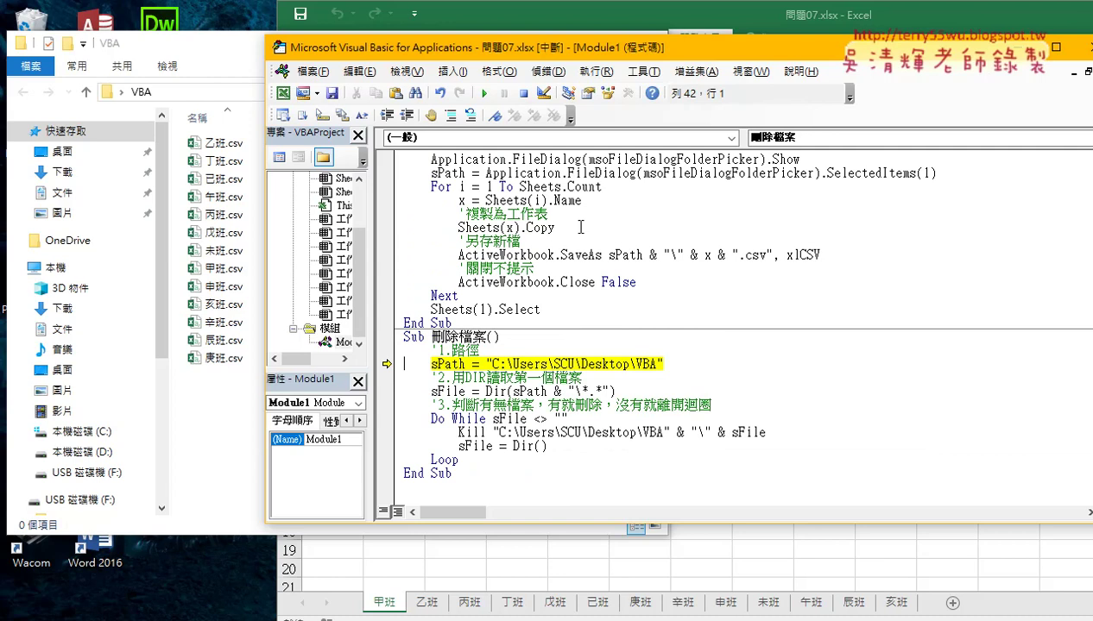
Set a breakpoint on 'For i = 1 To Sheets.Count' and run the macro through to the end
scroll(388, 246, "up", 3)
scroll(388, 246, "up", 3)
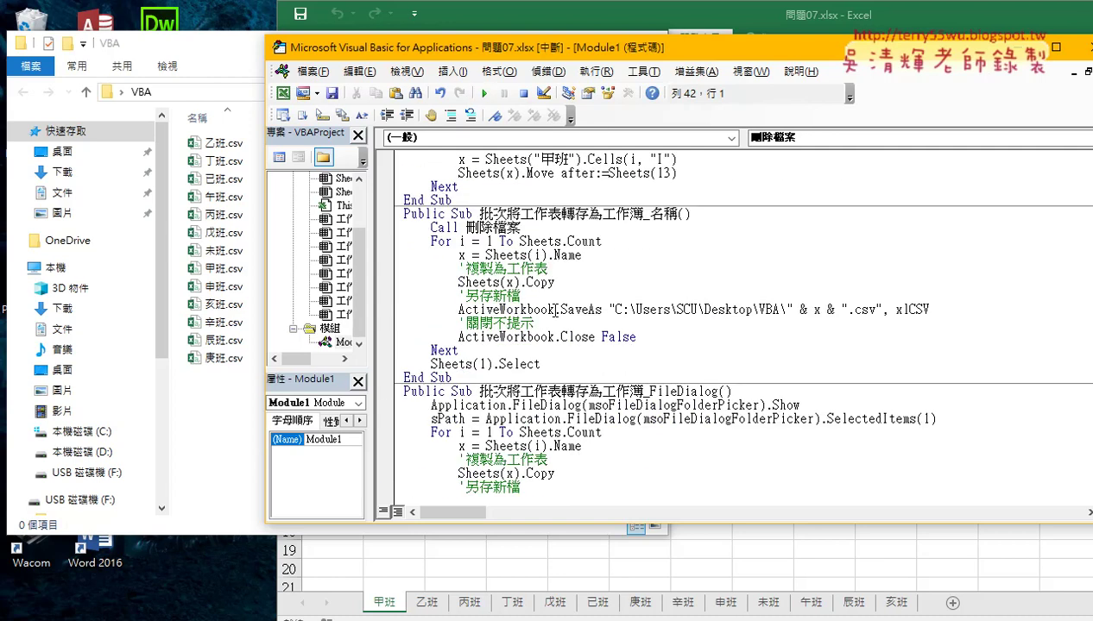
left_click(386, 242)
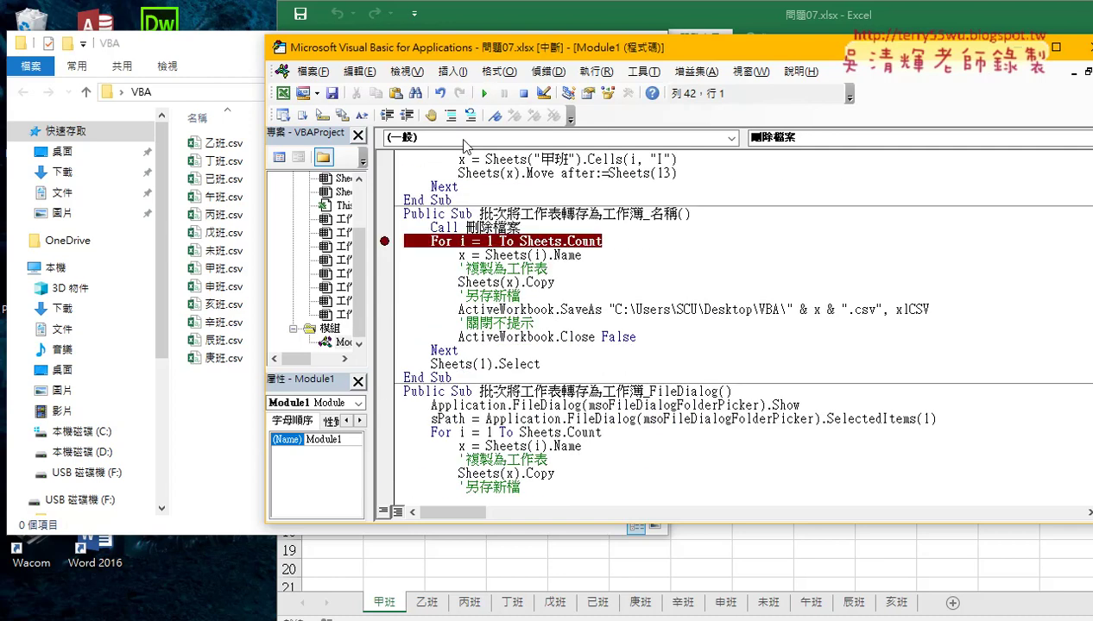
left_click(484, 92)
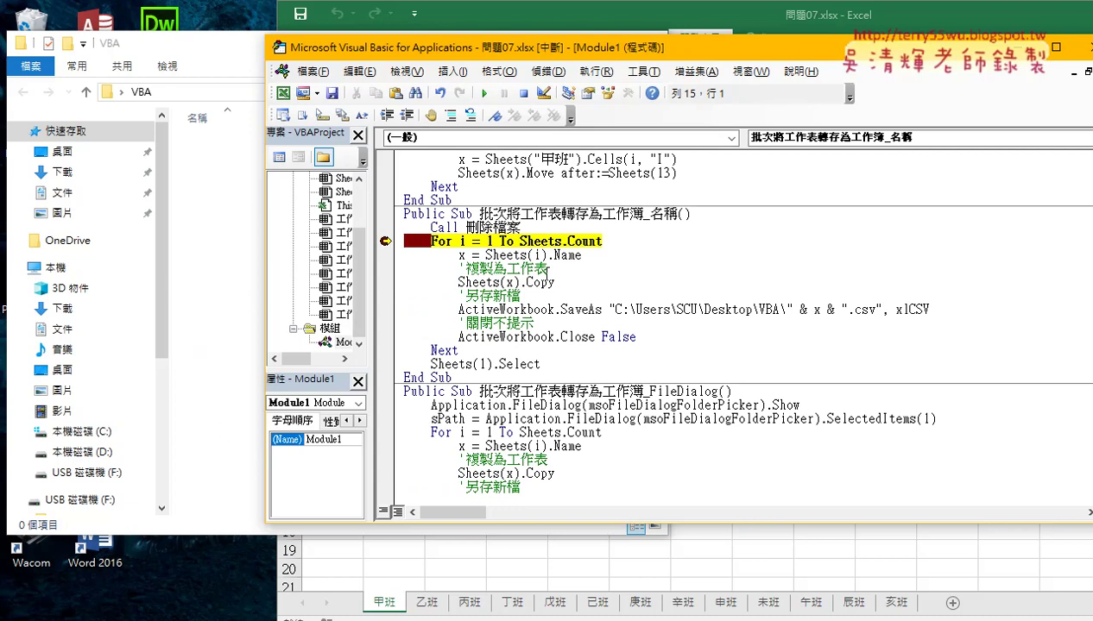
left_click(486, 94)
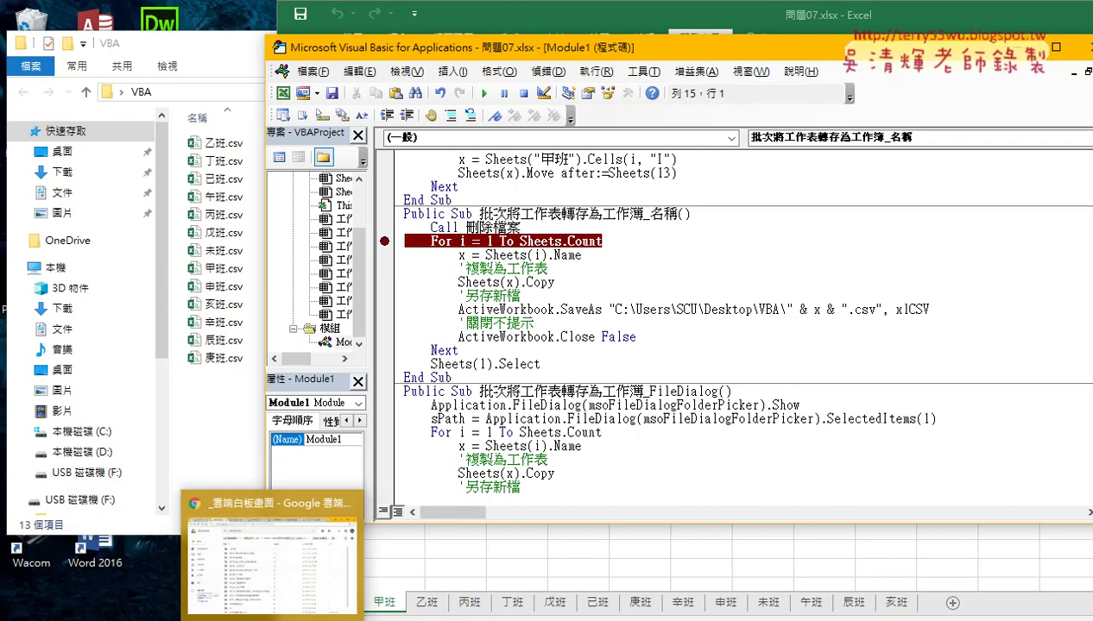
Open the 程式碼_02工作表轉存為工作簿 notes in Chrome at the VBA folder check heading
left_click(273, 592)
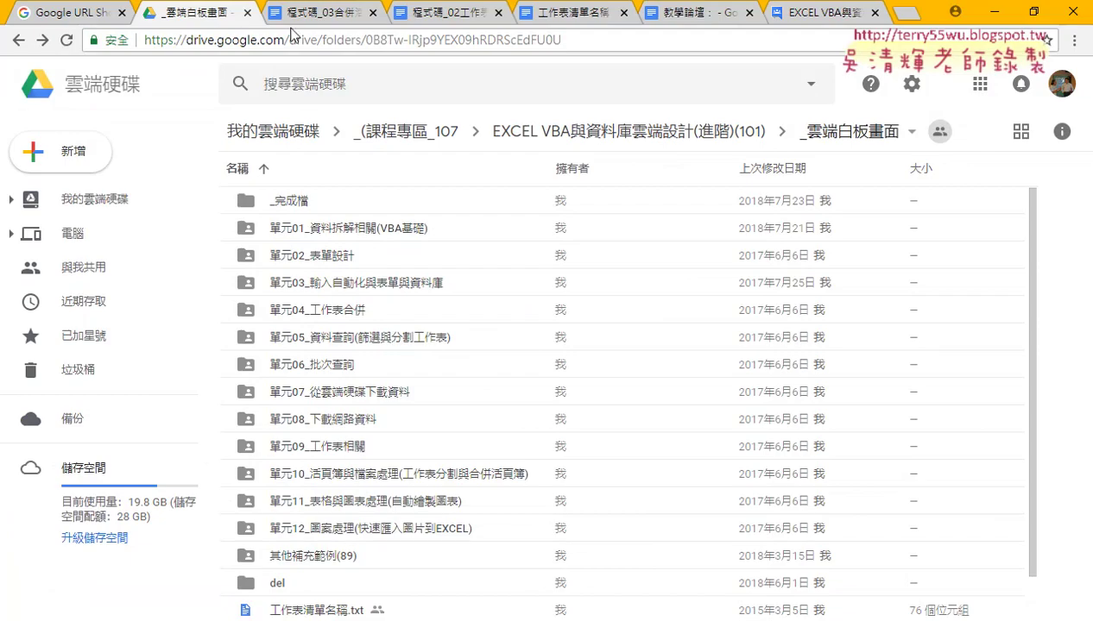
left_click(431, 13)
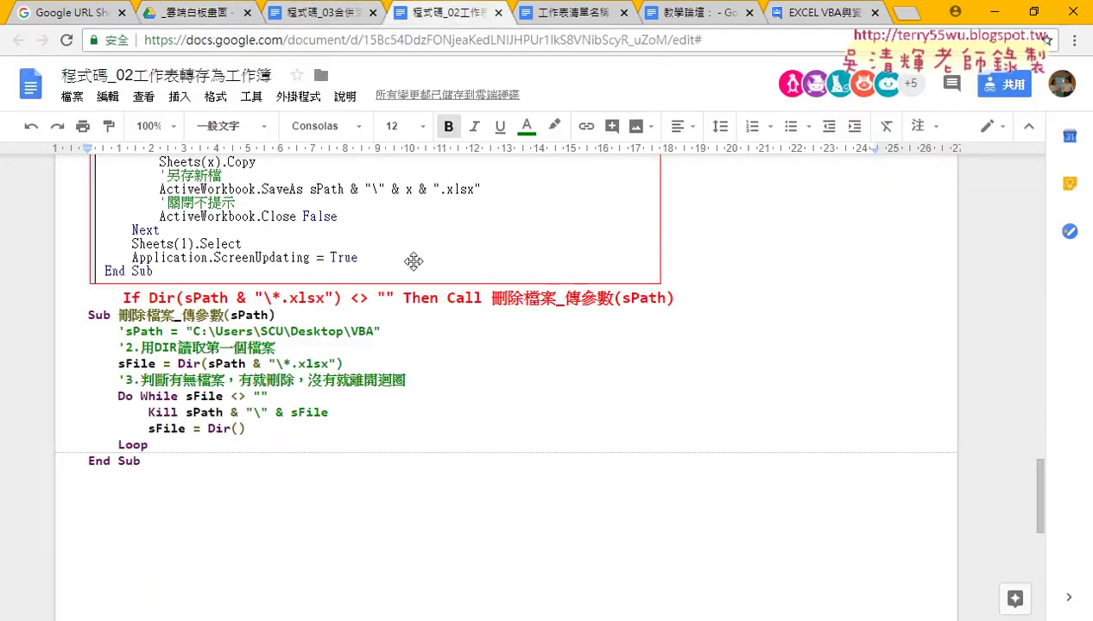
scroll(401, 277, "up", 3)
scroll(395, 313, "up", 5)
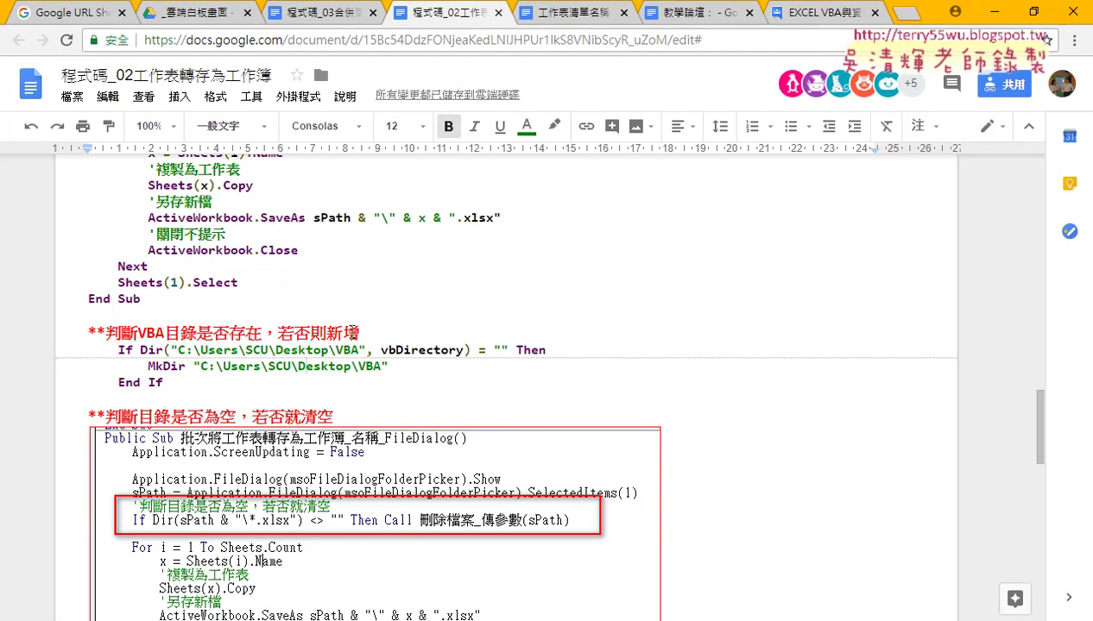
left_click(142, 332)
left_click_drag(143, 331, 164, 332)
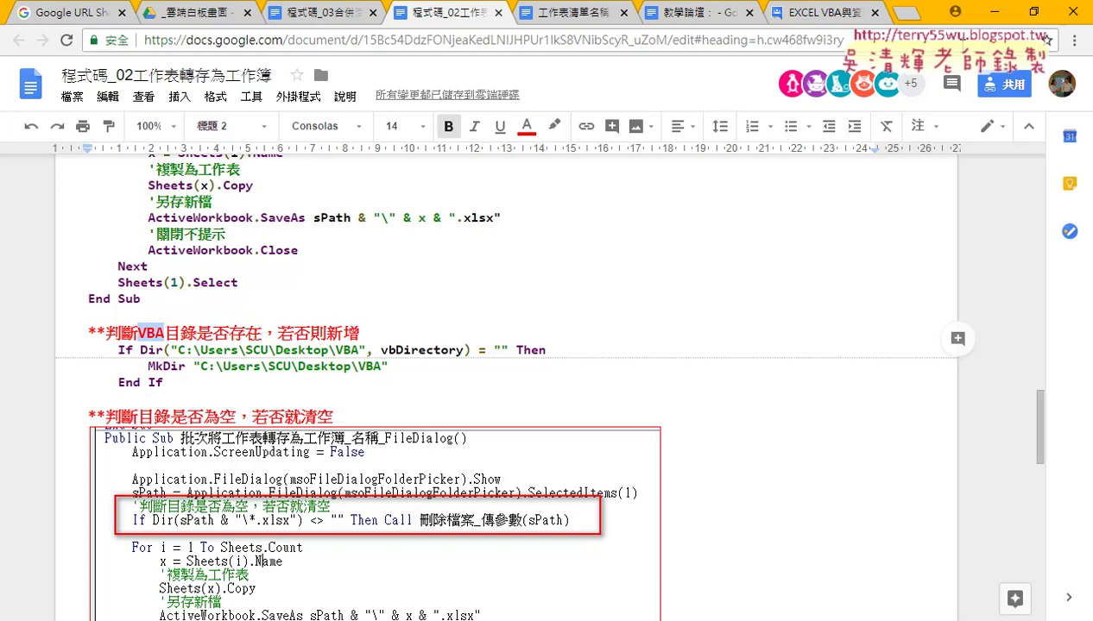
Check the VBA folder on the desktop behind the browser
left_click(995, 11)
left_click(195, 45)
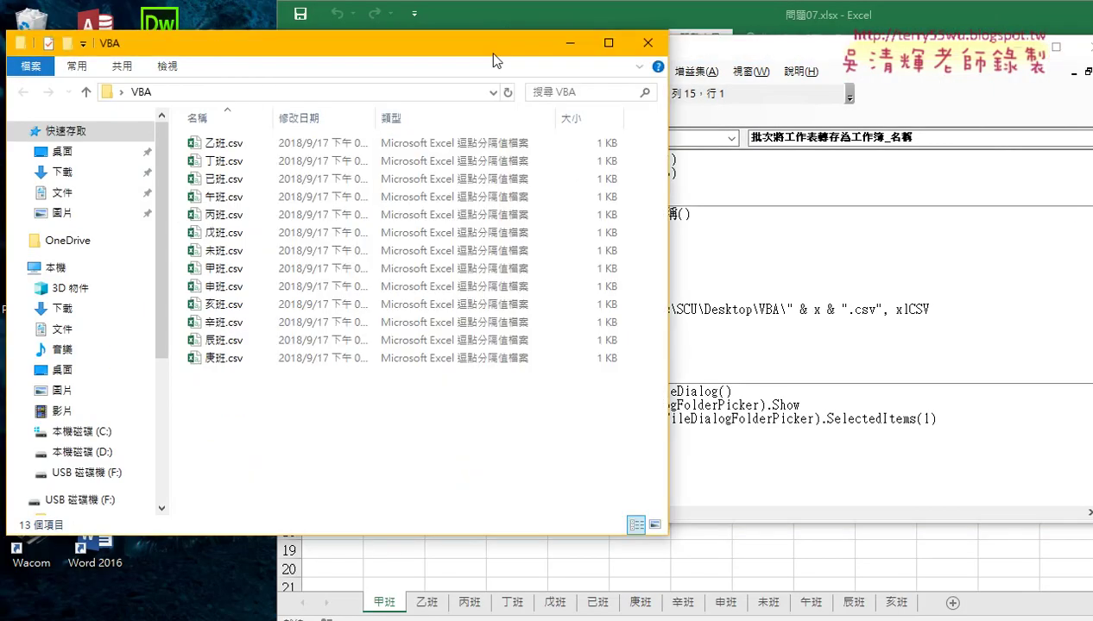
left_click(563, 44)
right_click(171, 457)
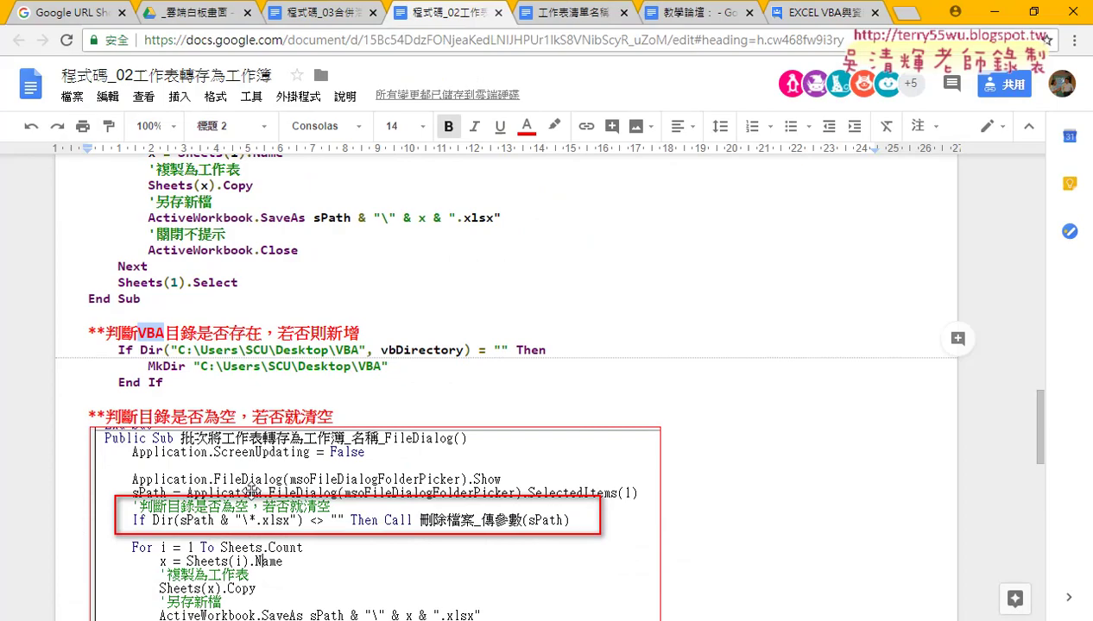
Select the If Dir … MkDir … End If block in the notes
double_click(164, 366)
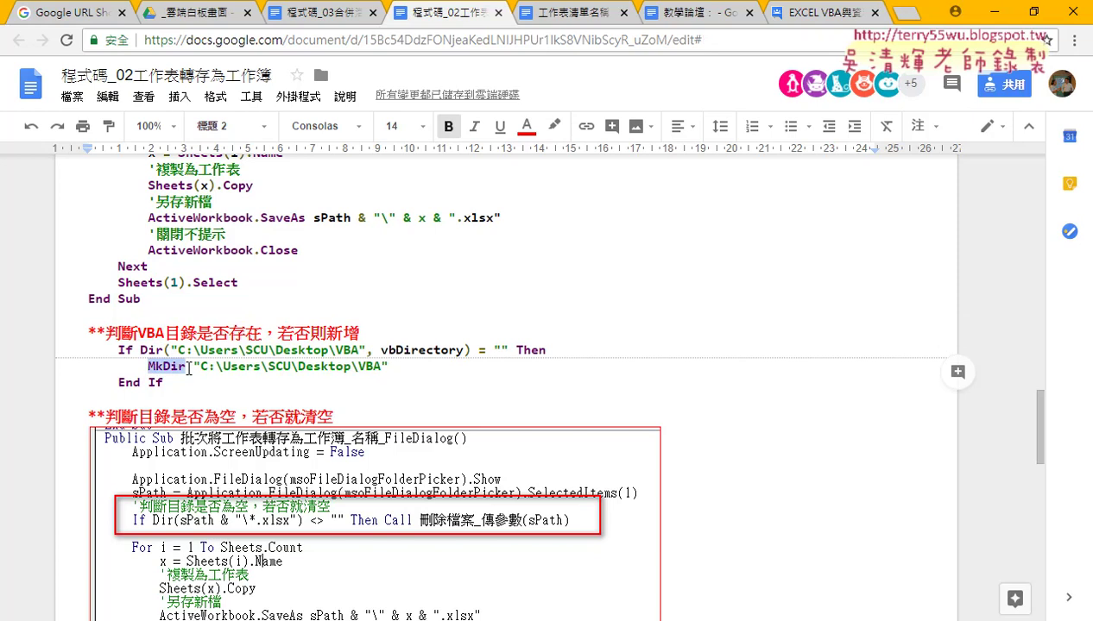
left_click_drag(389, 367, 195, 367)
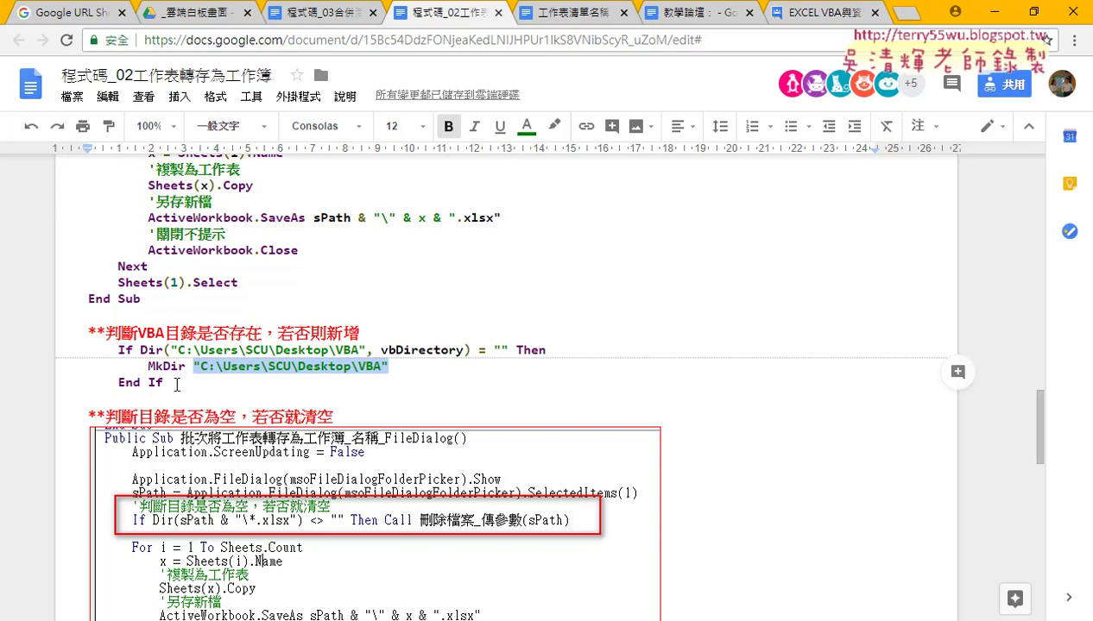
left_click_drag(172, 382, 63, 352)
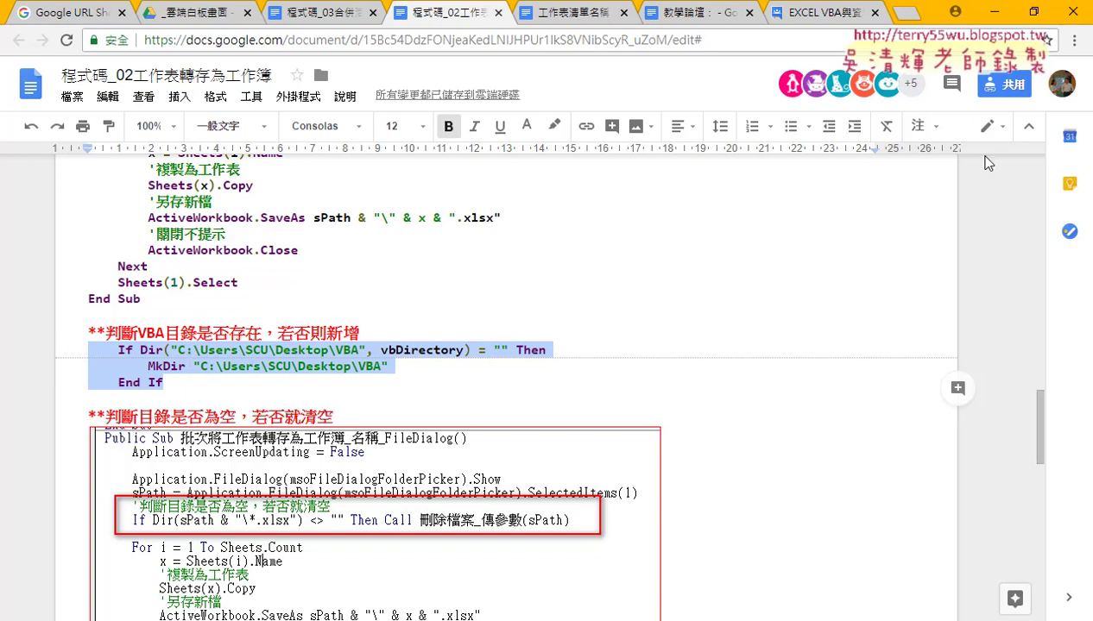
Delete the VBA folder from the desktop
left_click(993, 12)
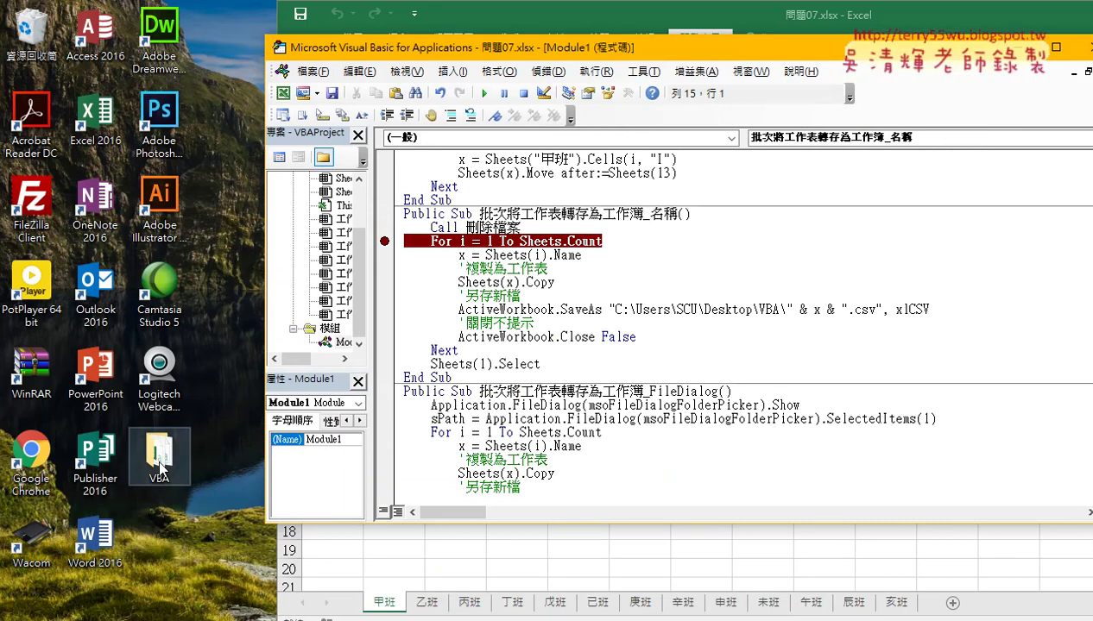
right_click(158, 466)
left_click(199, 471)
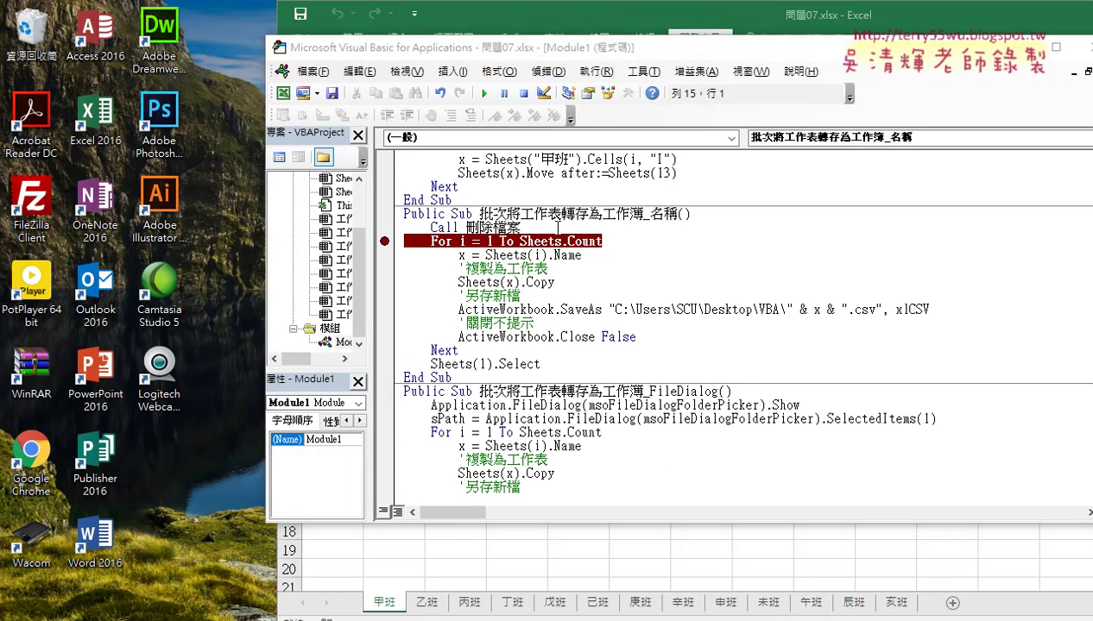
Paste the If Dir … MkDir block under the _名稱 sub header, outdent it, and start stepping
left_click(692, 214)
key("Return")
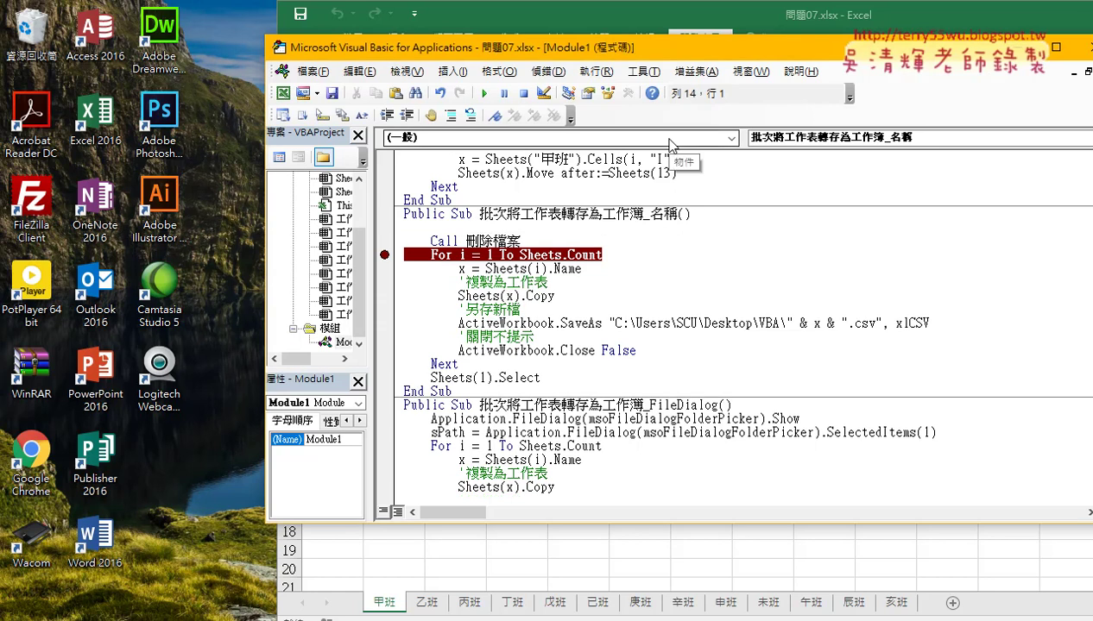
key("Tab")
key("ctrl+v")
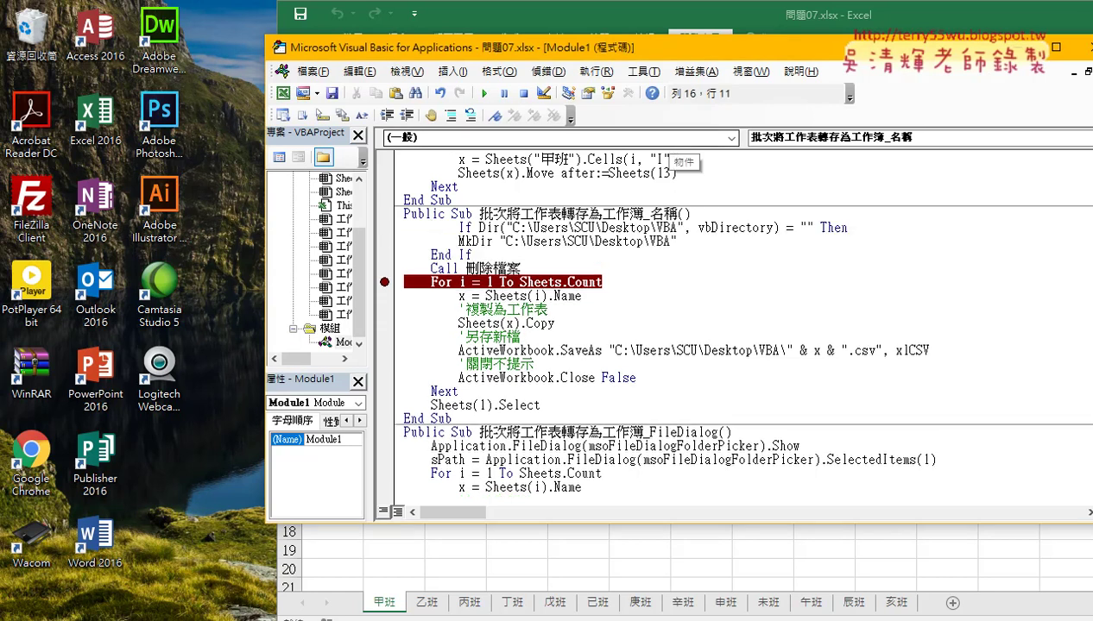
left_click(458, 227)
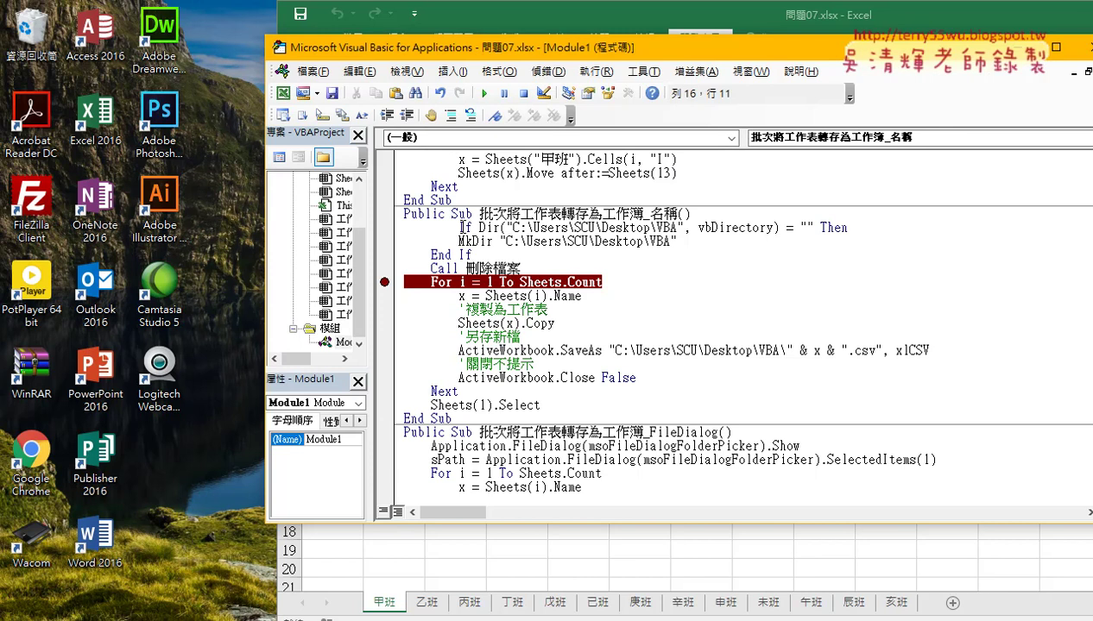
key("shift+Tab")
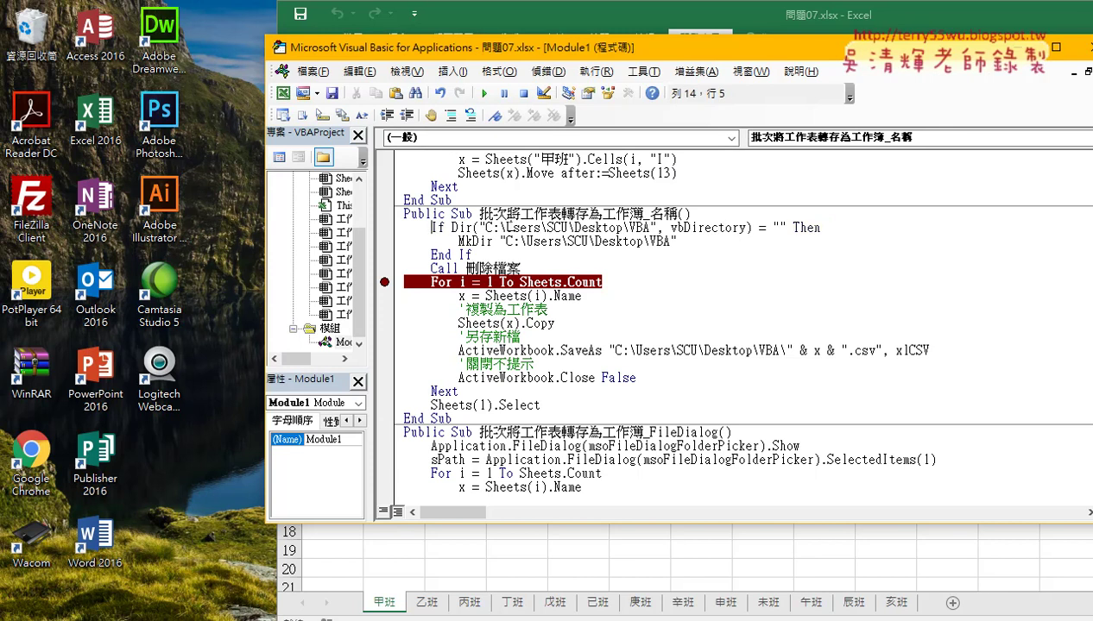
key("F8")
key("F8")
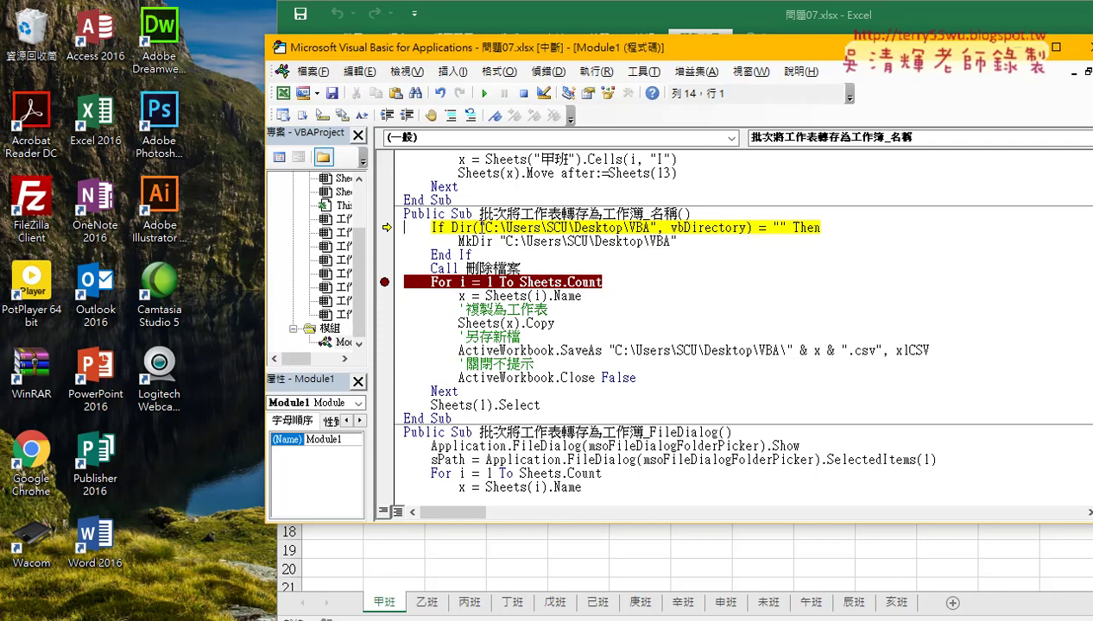
Inspect the If Dir line's folder path, vbDirectory and empty-string comparison, and the MkDir line
mouse_move(479, 227)
left_mouse_down()
mouse_move(648, 216)
mouse_move(656, 227)
left_mouse_up()
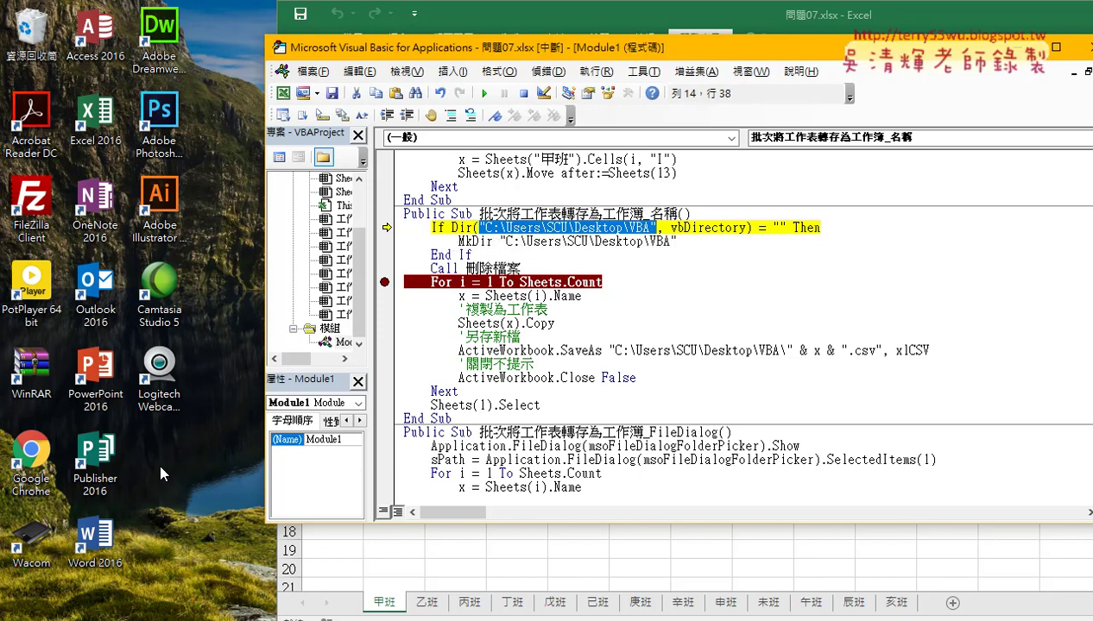
left_click(688, 228)
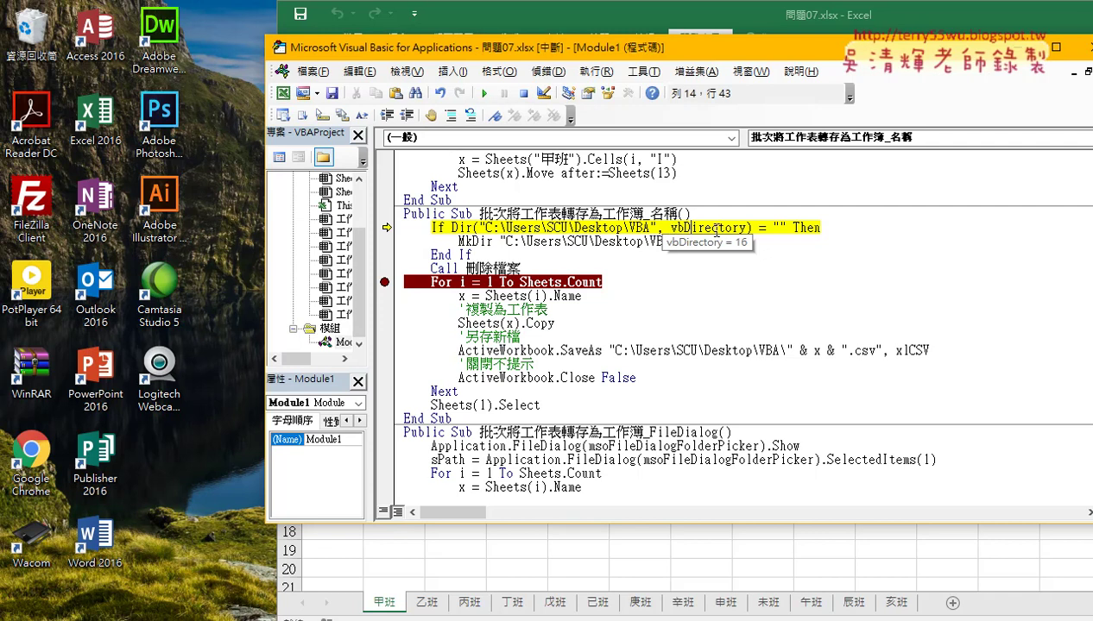
left_click_drag(772, 227, 785, 227)
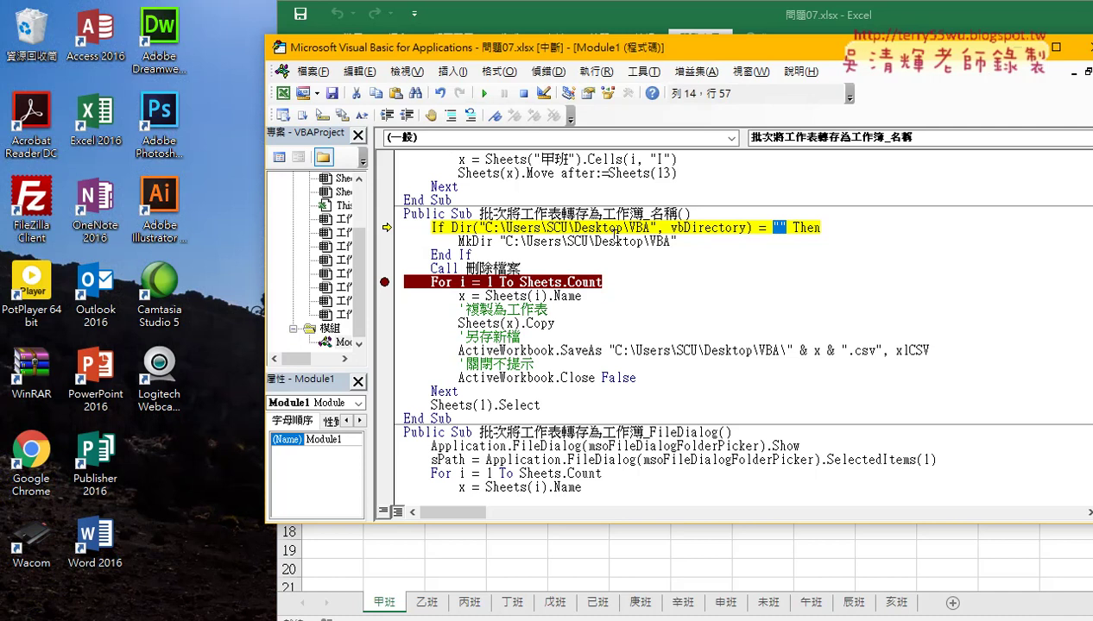
left_click_drag(458, 242, 494, 241)
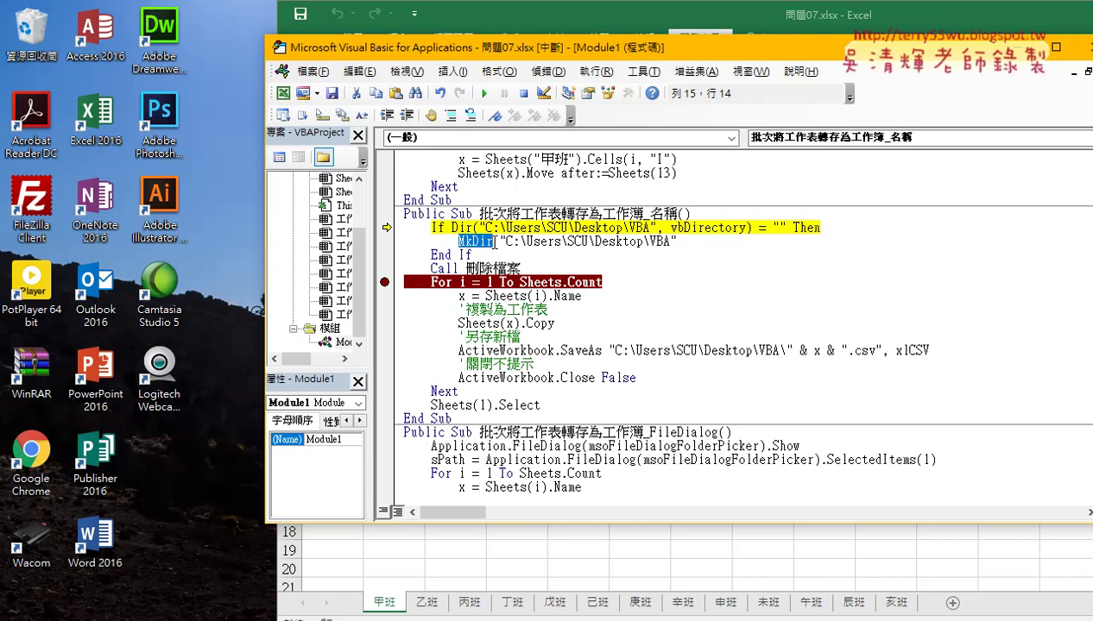
Step through MkDir so the VBA folder is created on the desktop
key("F8")
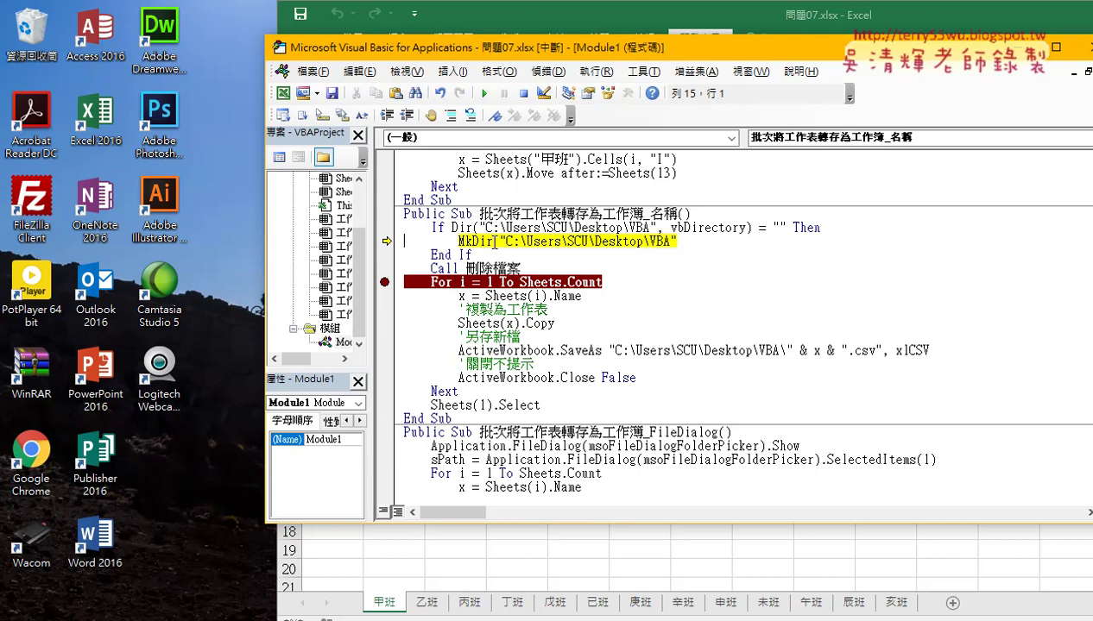
key("F8")
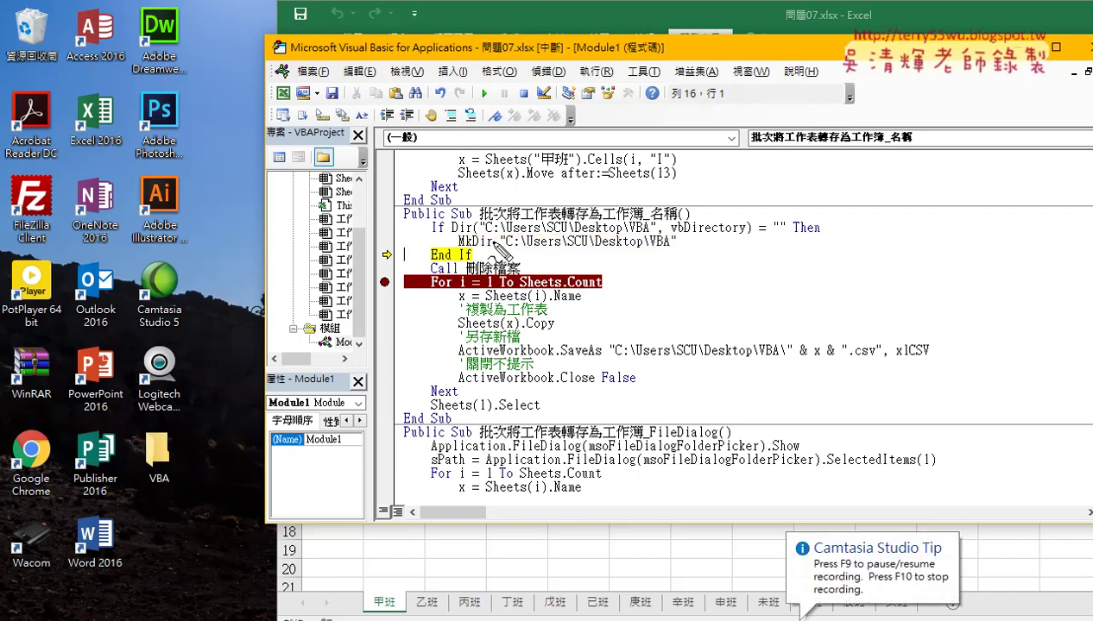
left_click_drag(151, 509, 173, 500)
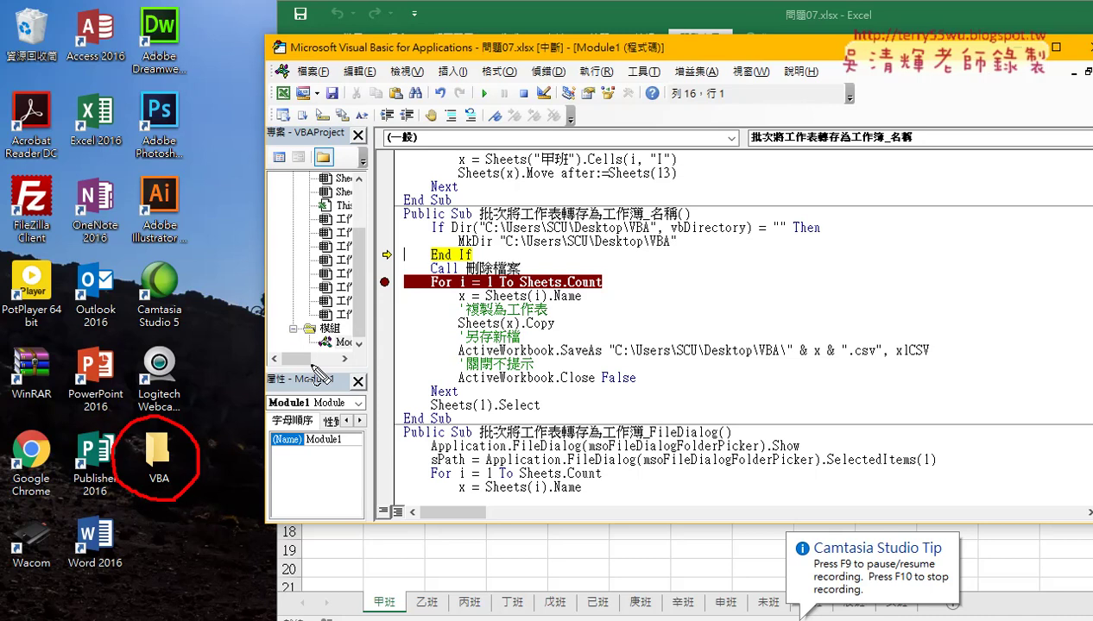
mouse_move(449, 239)
left_mouse_down()
mouse_move(306, 257)
mouse_move(185, 442)
left_mouse_up()
mouse_move(192, 380)
left_mouse_down()
mouse_move(183, 447)
mouse_move(223, 420)
left_mouse_up()
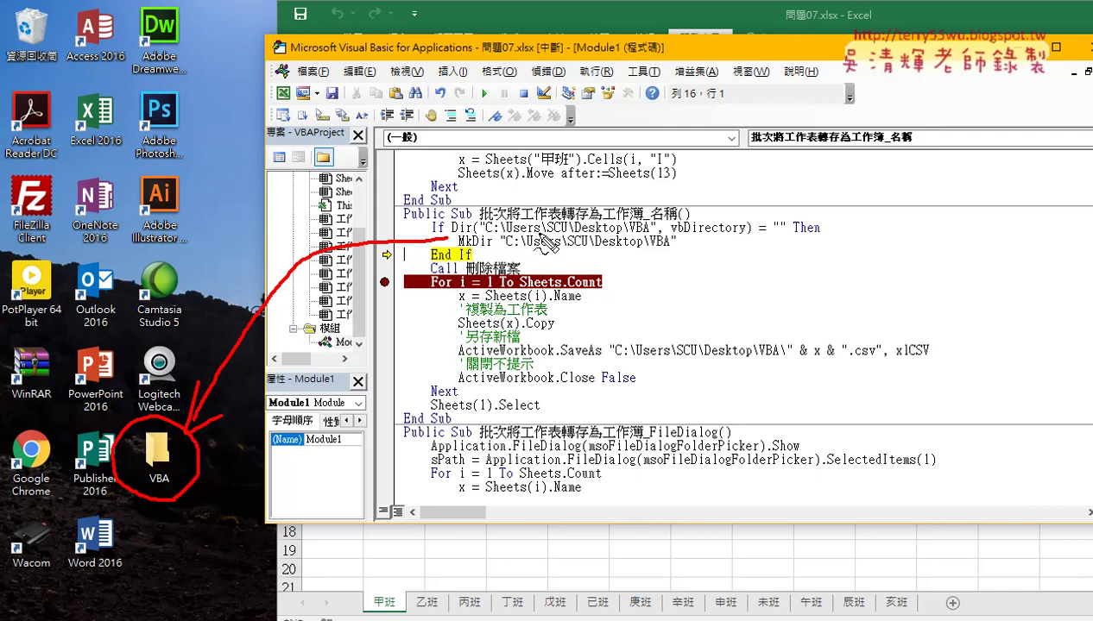
left_click_drag(451, 231, 786, 236)
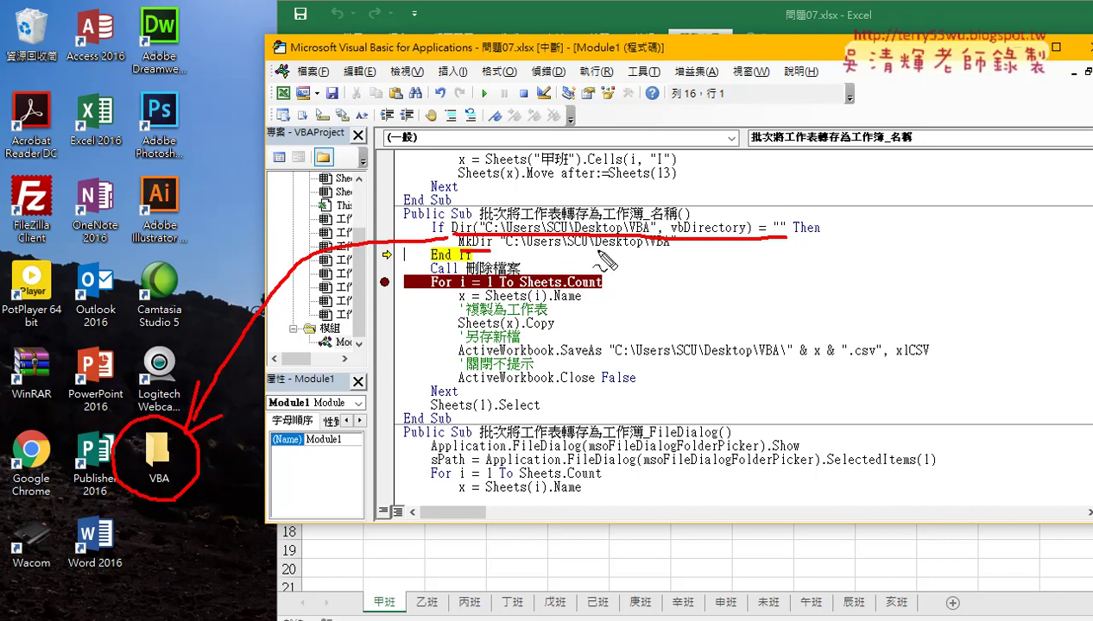
key("Escape")
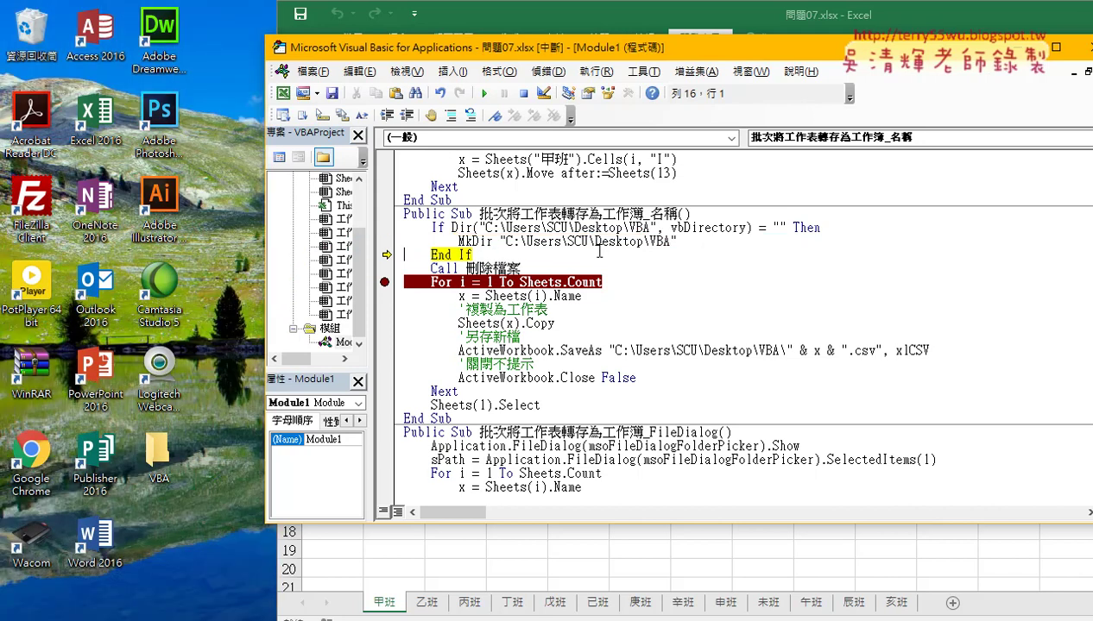
Step through the 刪除檔案 subroutine, then let the macro run to completion with F5
key("F8")
key("F8")
key("F8")
key("F8")
key("F8")
key("F8")
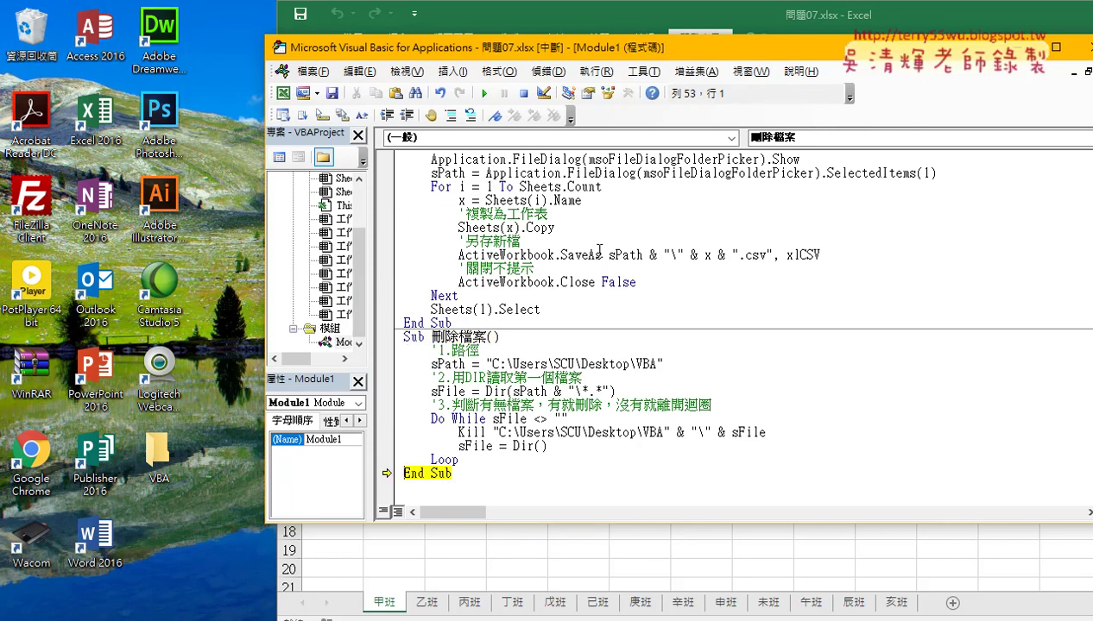
key("F8")
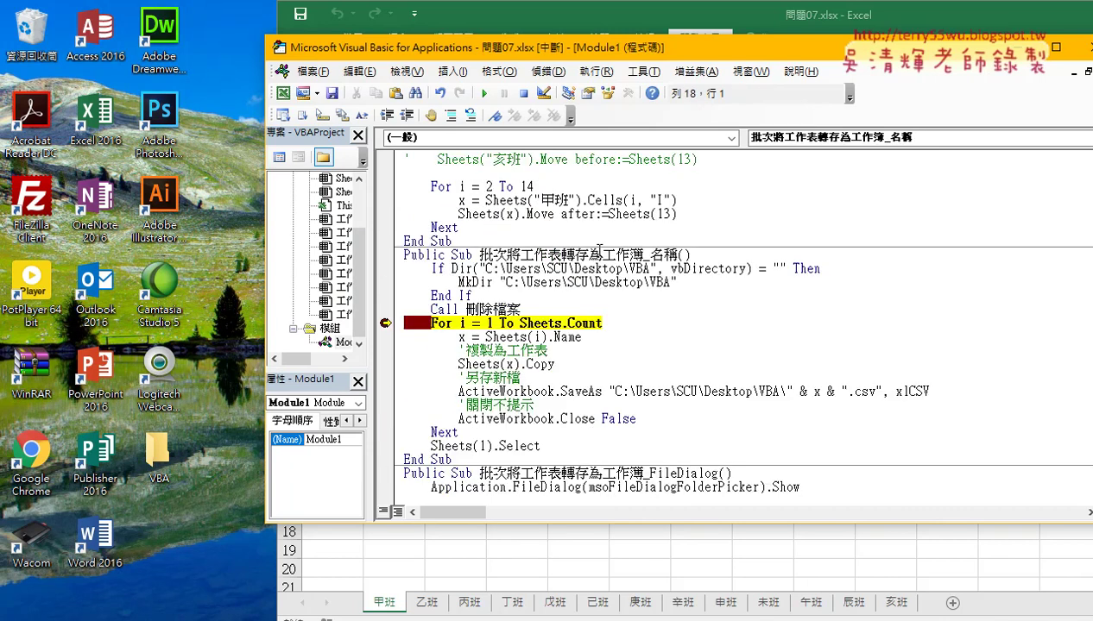
key("F5")
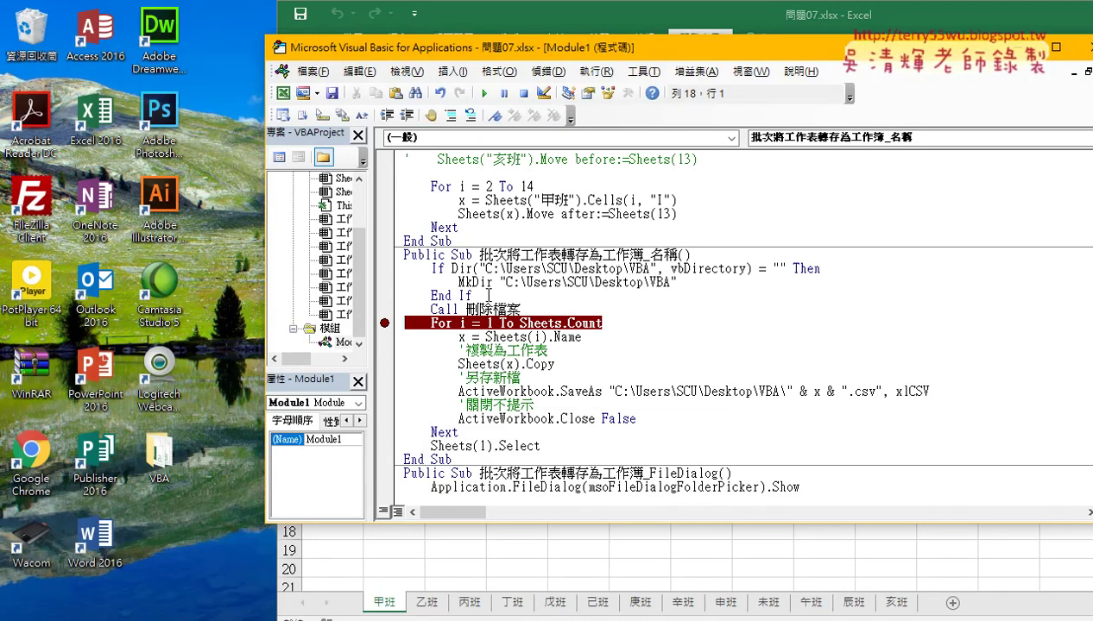
Select the If Dir … End If block and place the cursor in the FileDialog macro
left_click_drag(473, 295, 397, 268)
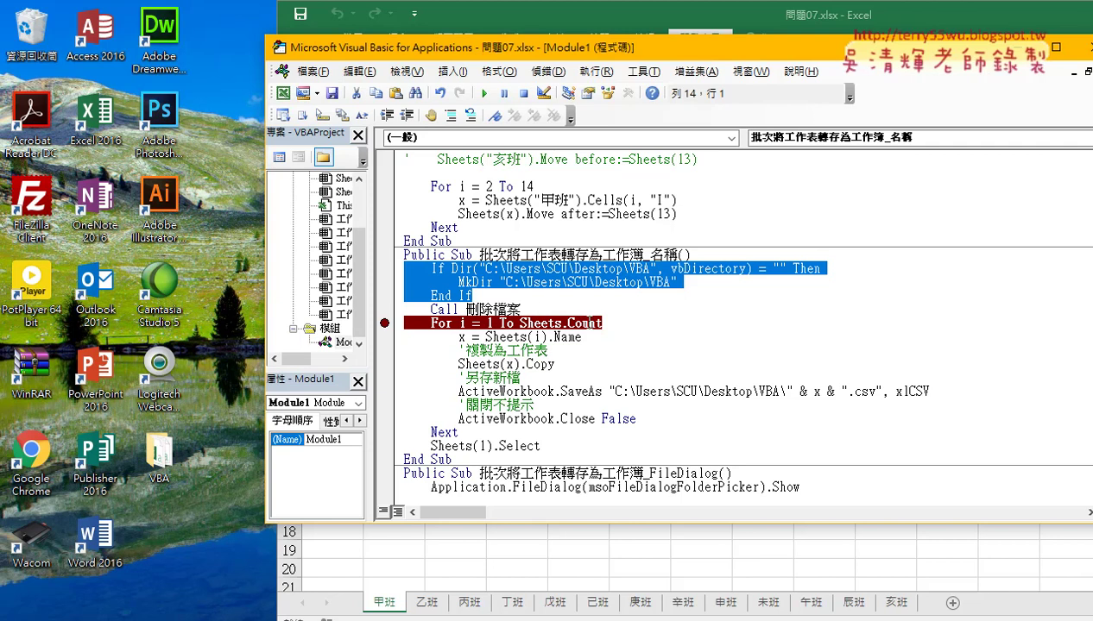
scroll(590, 323, "down", 4)
scroll(590, 323, "down", 2)
left_click(595, 269)
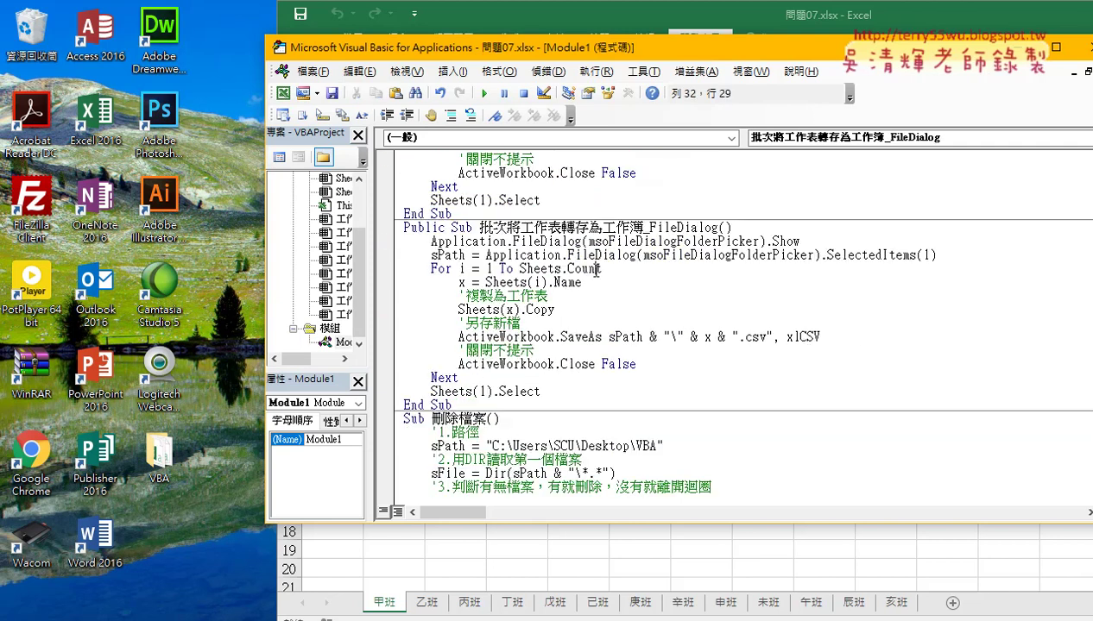
Open the desktop VBA folder, confirm its 13 CSV files, and copy its full path
double_click(153, 449)
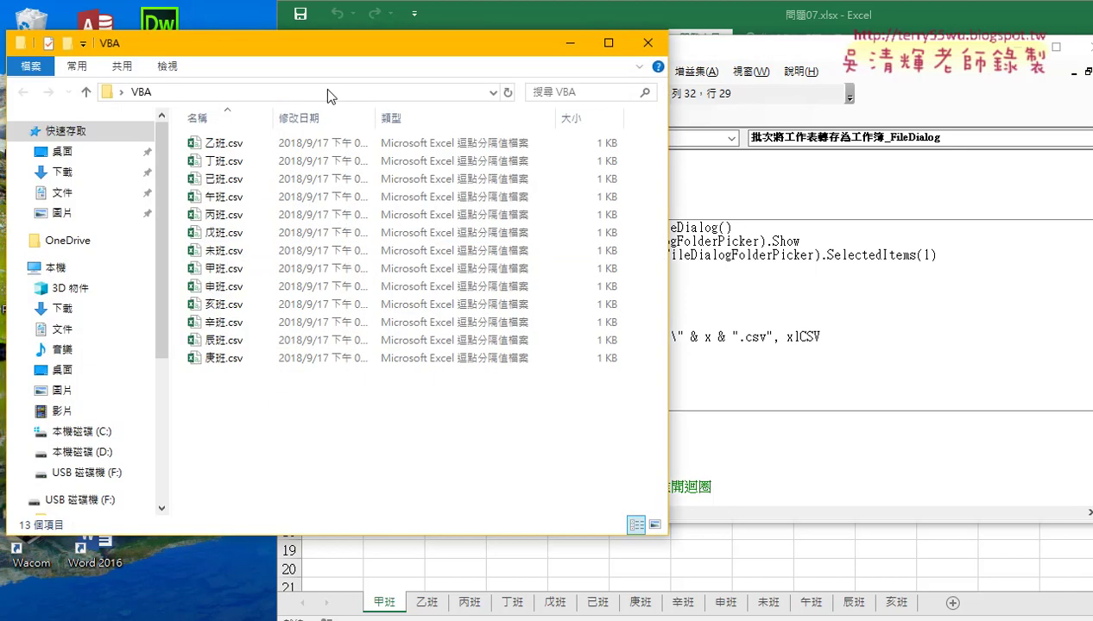
left_click(326, 90)
right_click(252, 89)
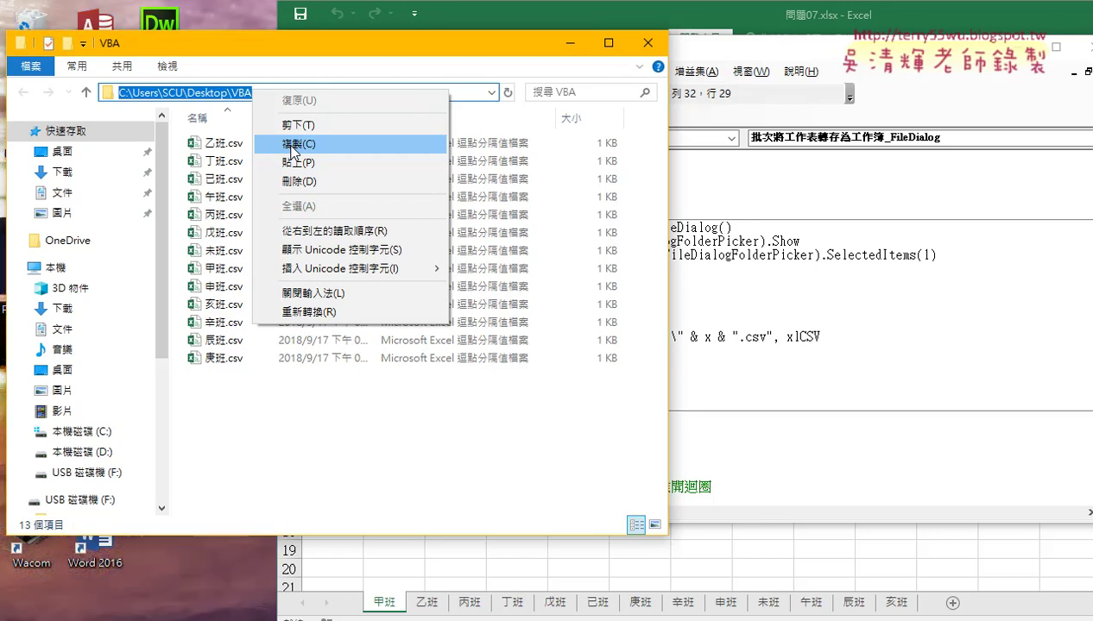
left_click(643, 44)
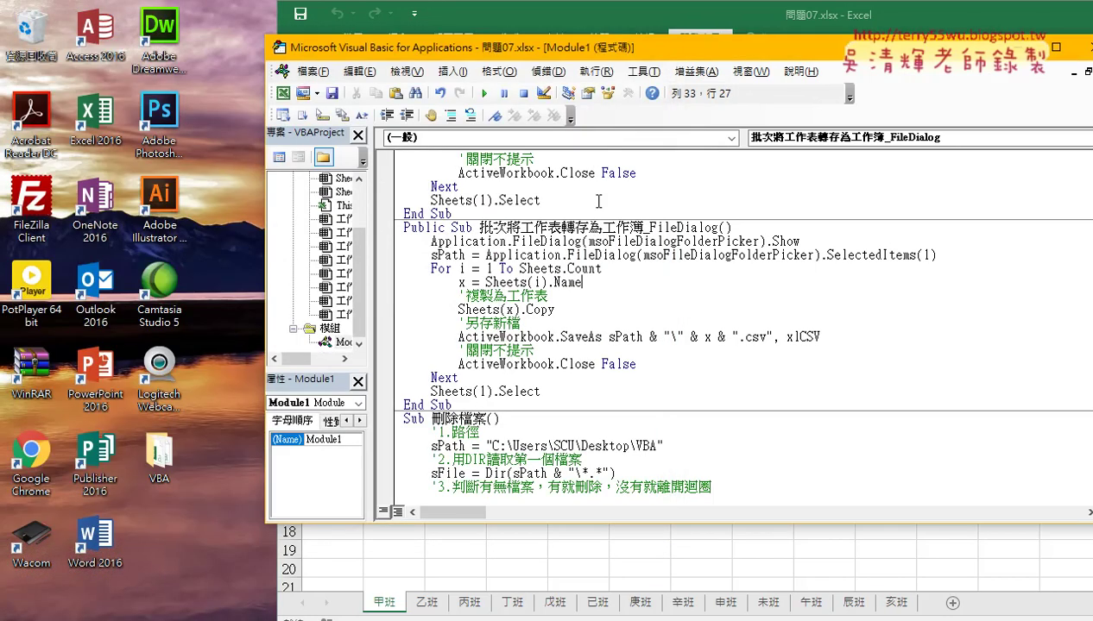
Run the FileDialog macro and choose 桌面 > VBA as the destination folder
left_click(489, 97)
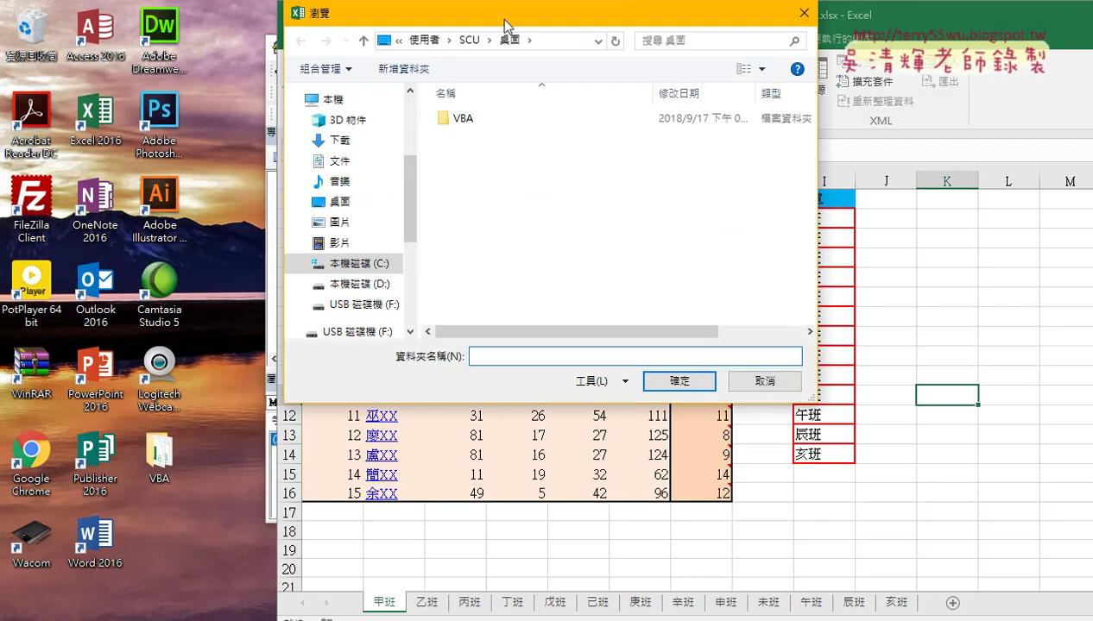
left_click_drag(499, 21, 462, 115)
left_click(308, 296)
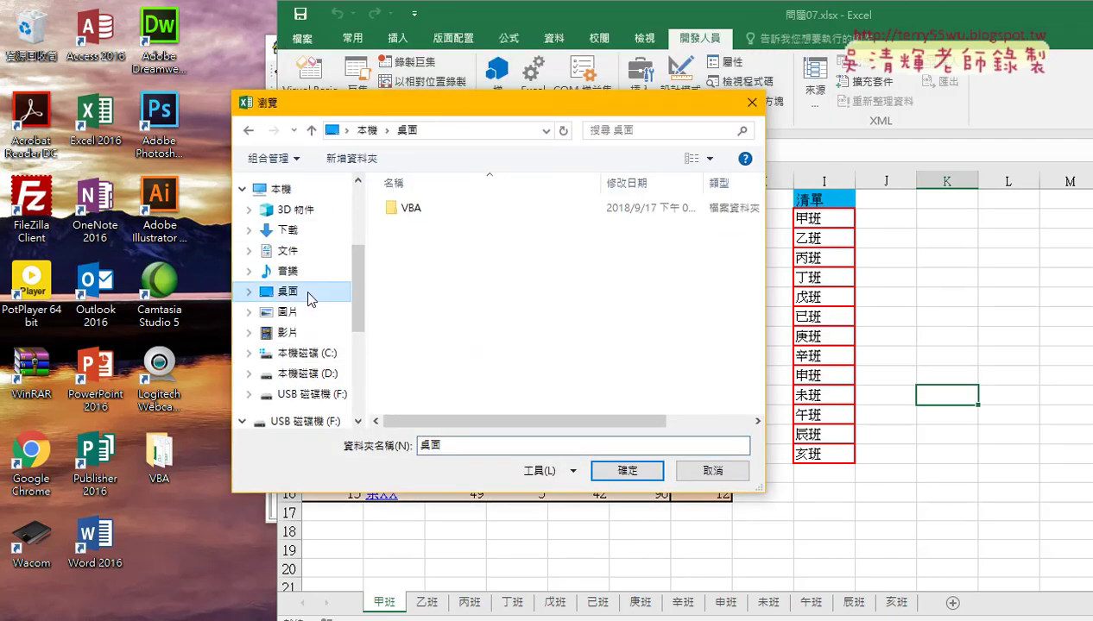
double_click(404, 209)
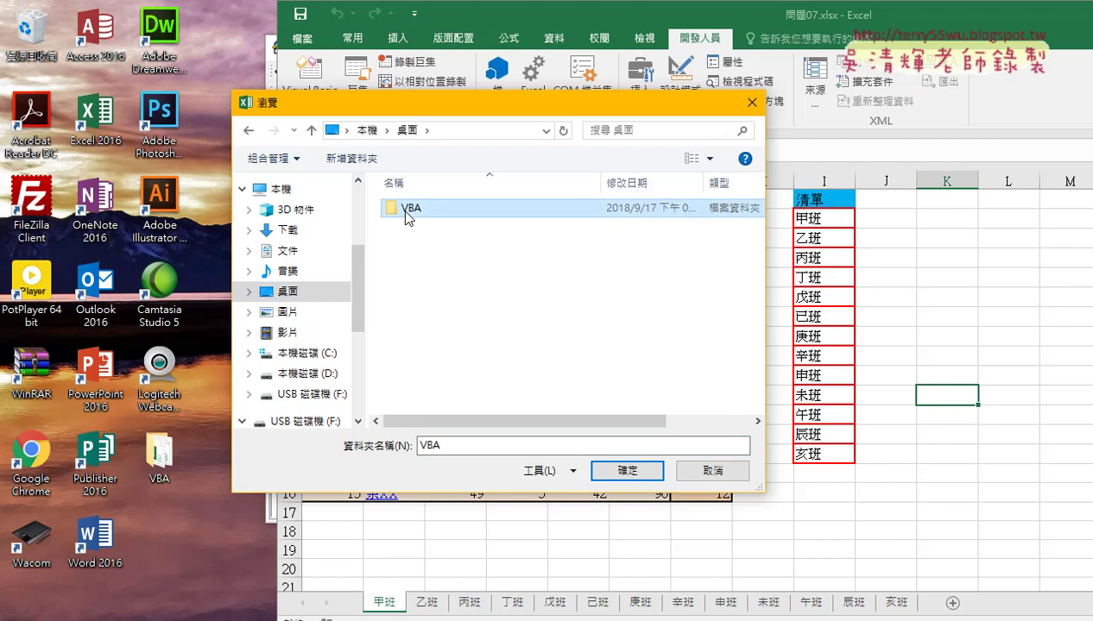
left_click(619, 475)
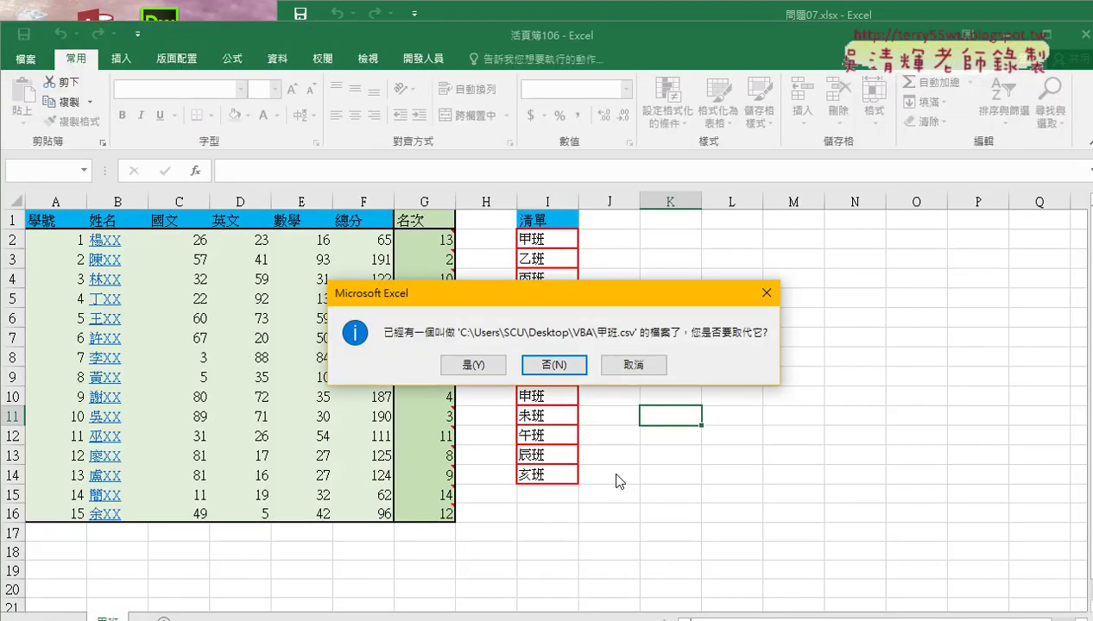
Overwrite 甲班.csv, decline replacing 乙班.csv, debug the SaveAs error, and reset
left_click(505, 366)
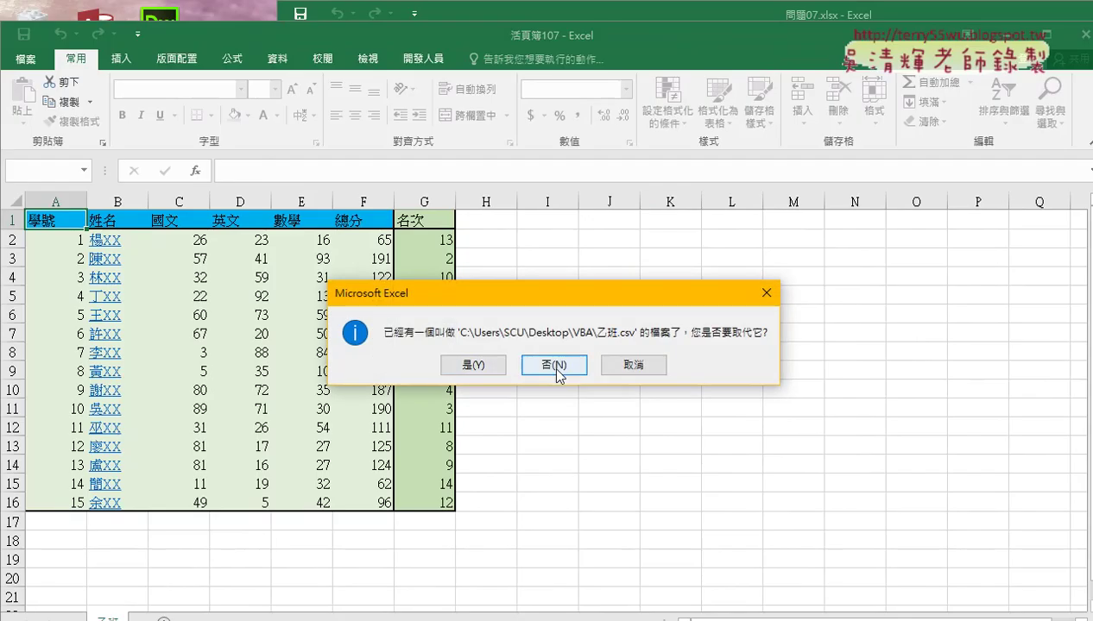
left_click(550, 364)
left_click(585, 296)
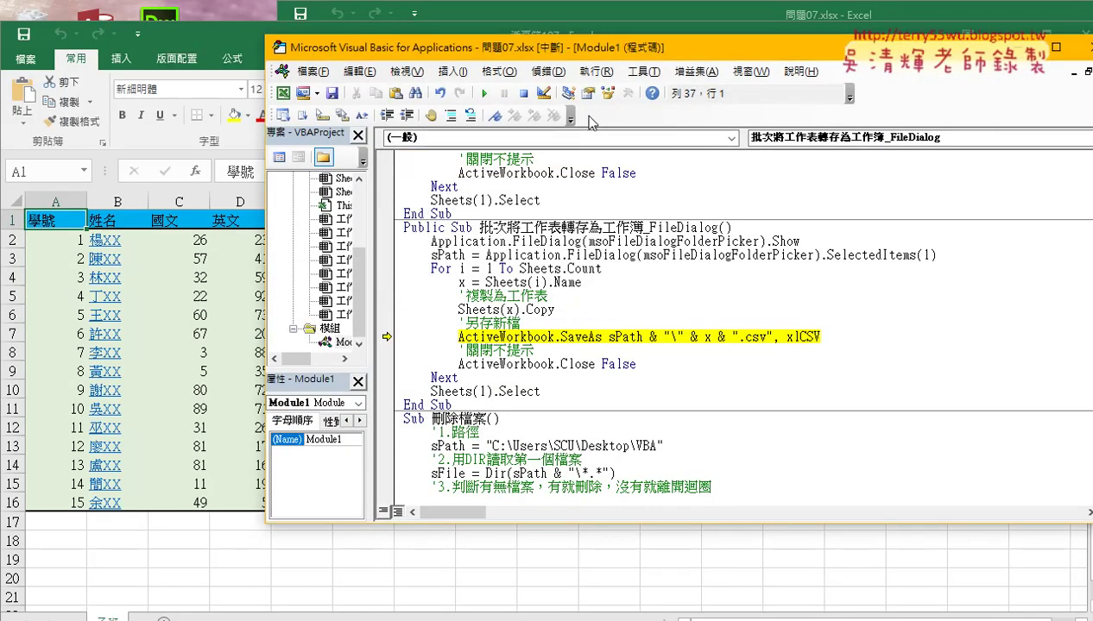
left_click(523, 93)
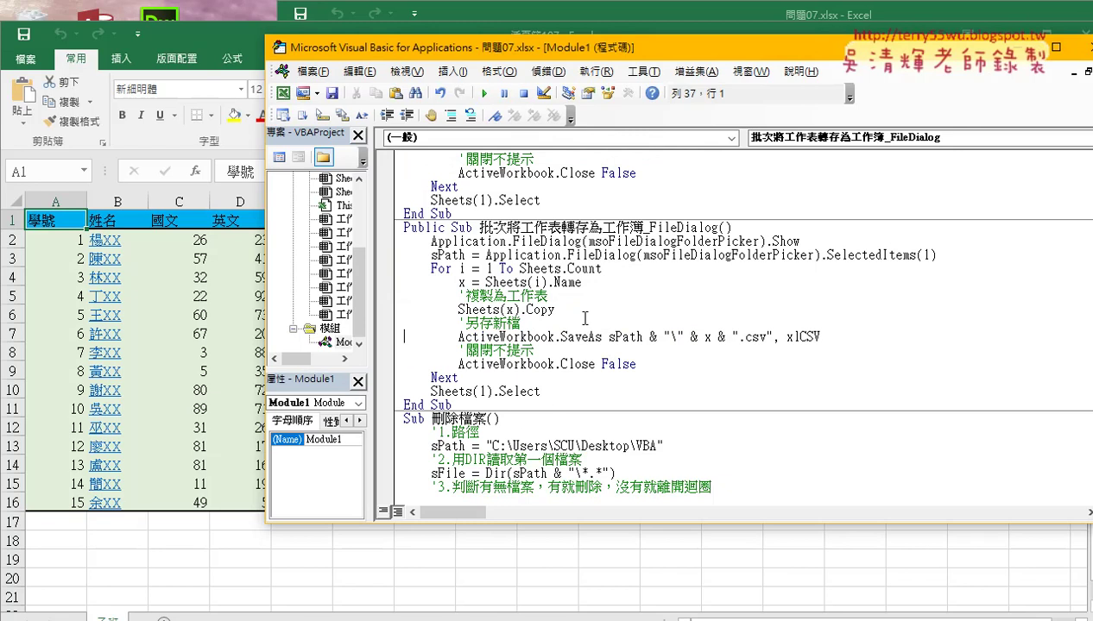
Delete the whole FileDialog macro and remove the For-loop breakpoint
left_click_drag(716, 227, 650, 230)
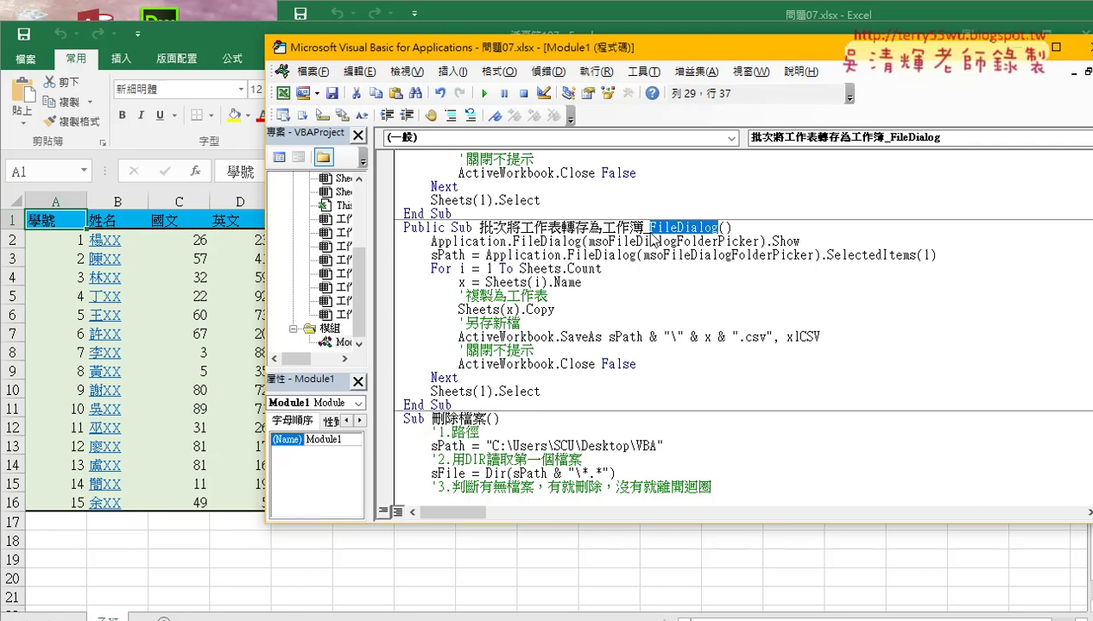
left_click_drag(454, 404, 390, 229)
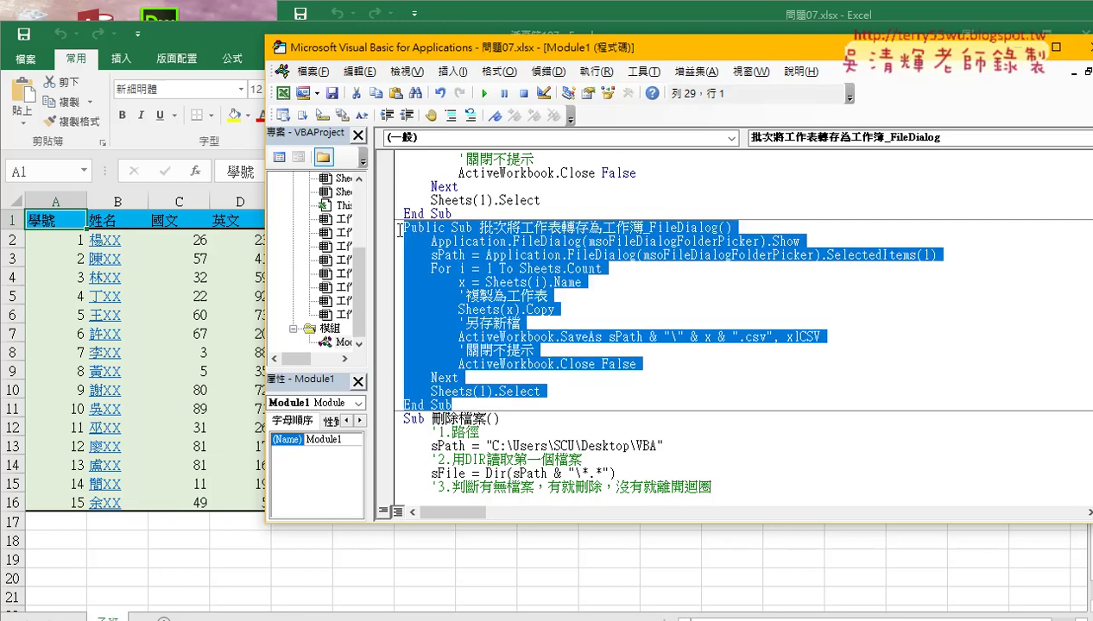
key("Delete")
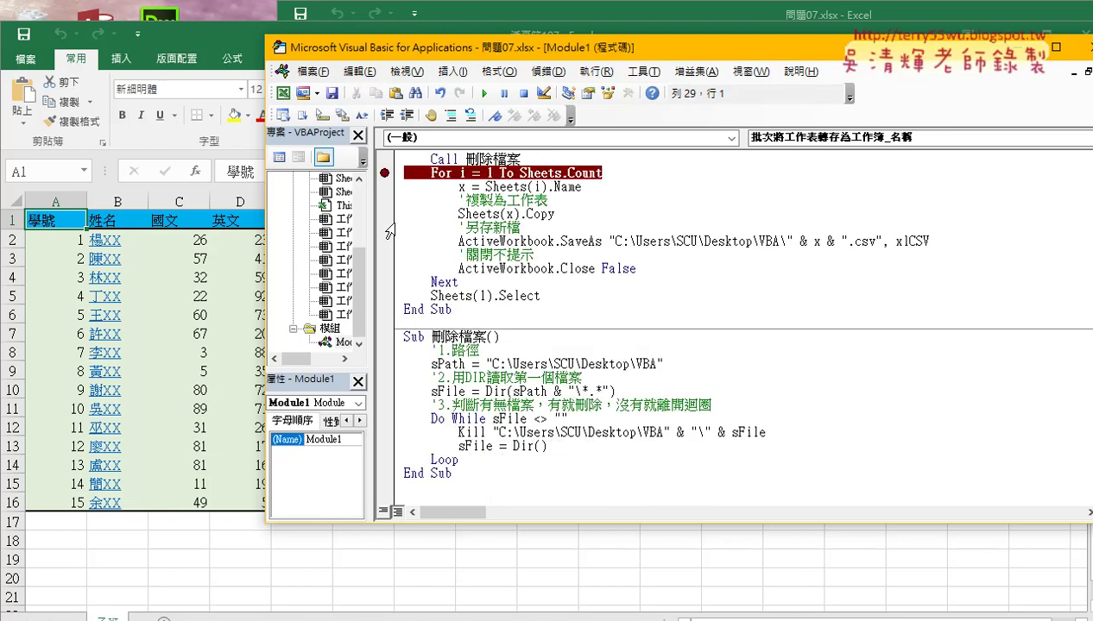
left_click(389, 175)
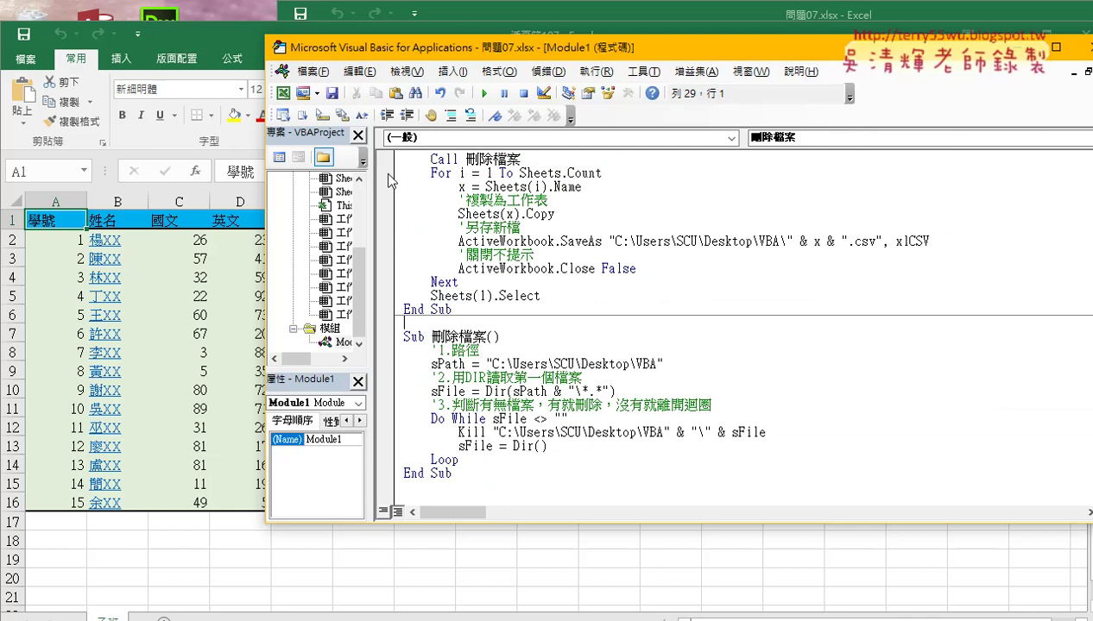
Remove the If Dir … MkDir … End If block from the _名稱 procedure
scroll(552, 248, "up", 1)
left_click_drag(609, 282, 787, 283)
scroll(759, 268, "up", 1)
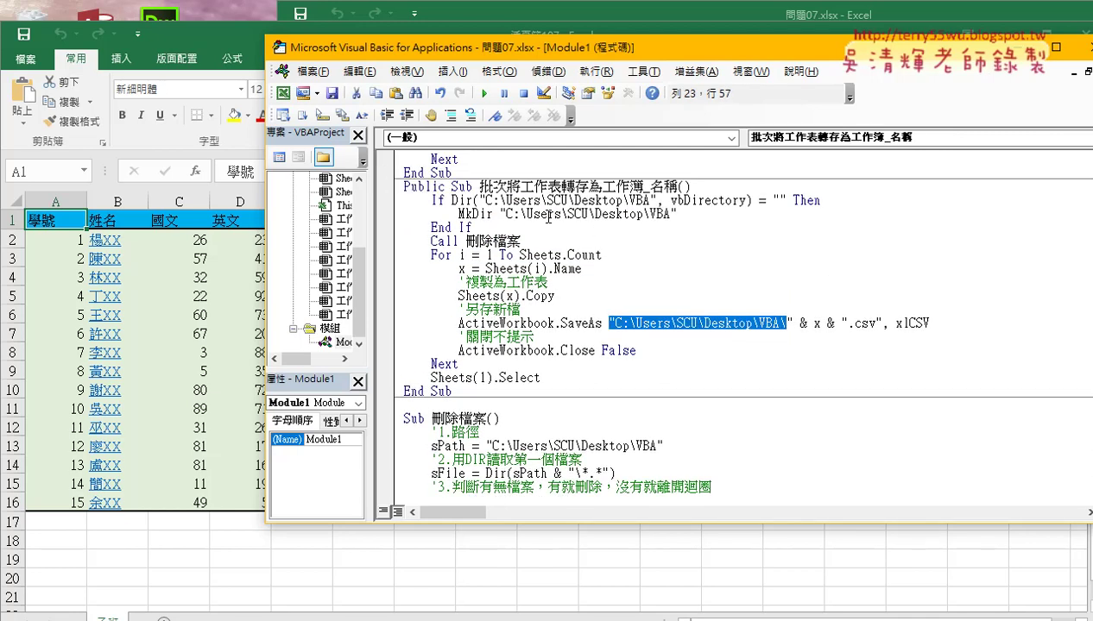
left_click_drag(499, 214, 679, 214)
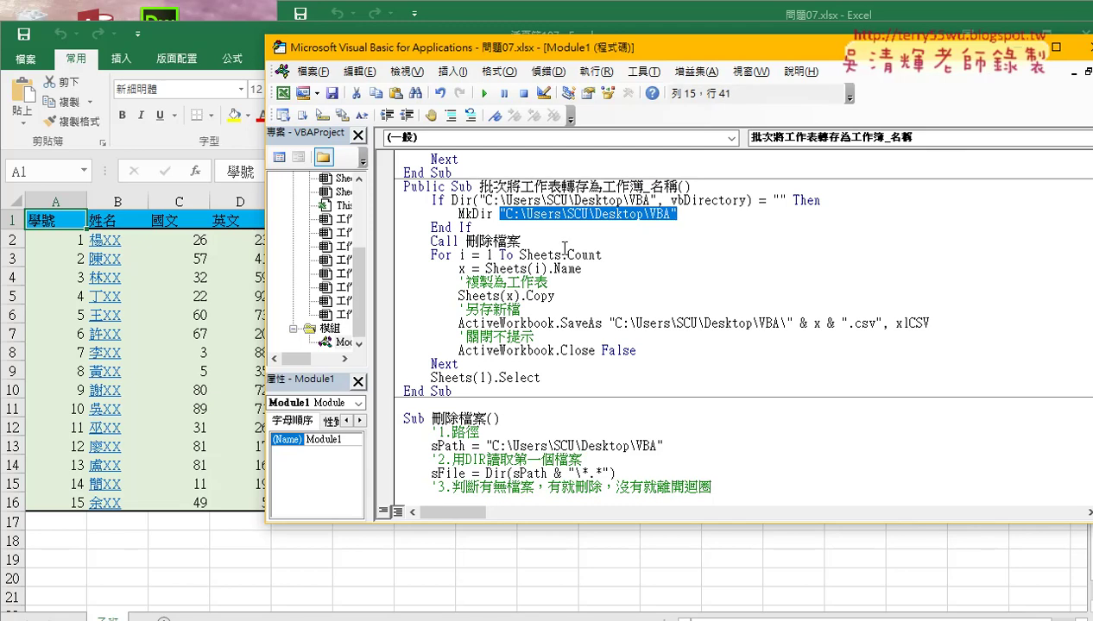
left_click_drag(380, 229, 377, 206)
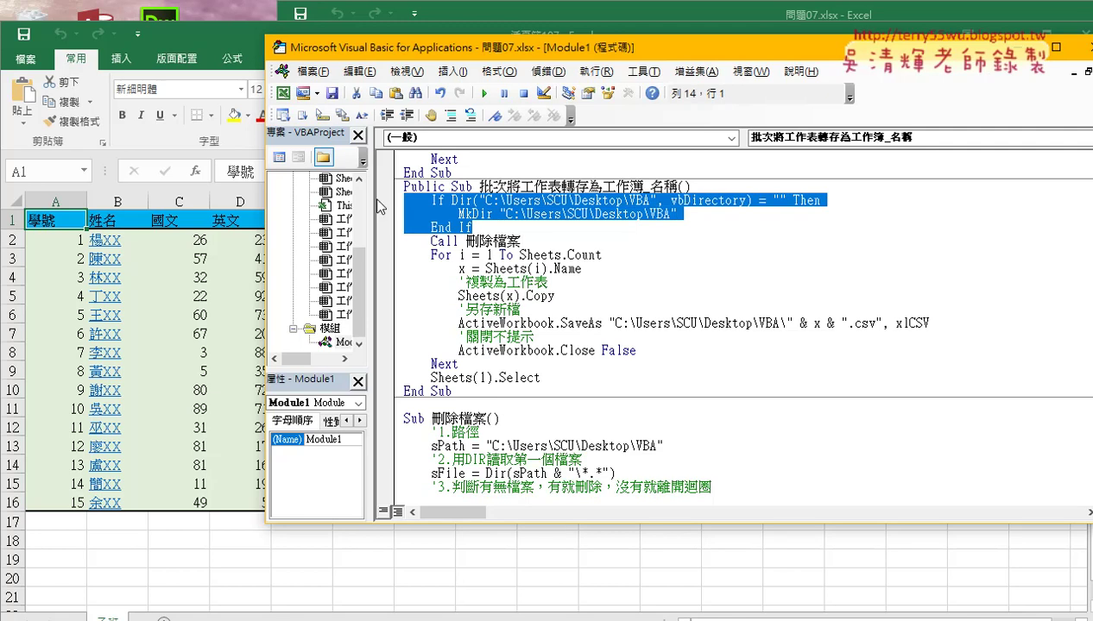
key("Delete")
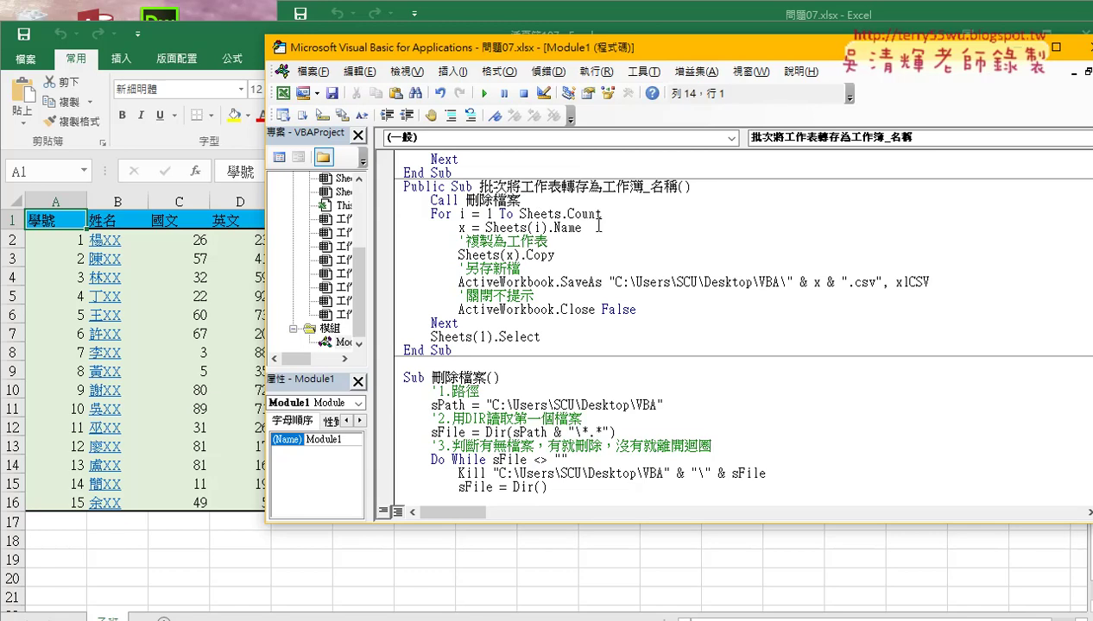
mouse_move(471, 349)
left_mouse_down()
mouse_move(397, 219)
mouse_move(397, 187)
left_mouse_up()
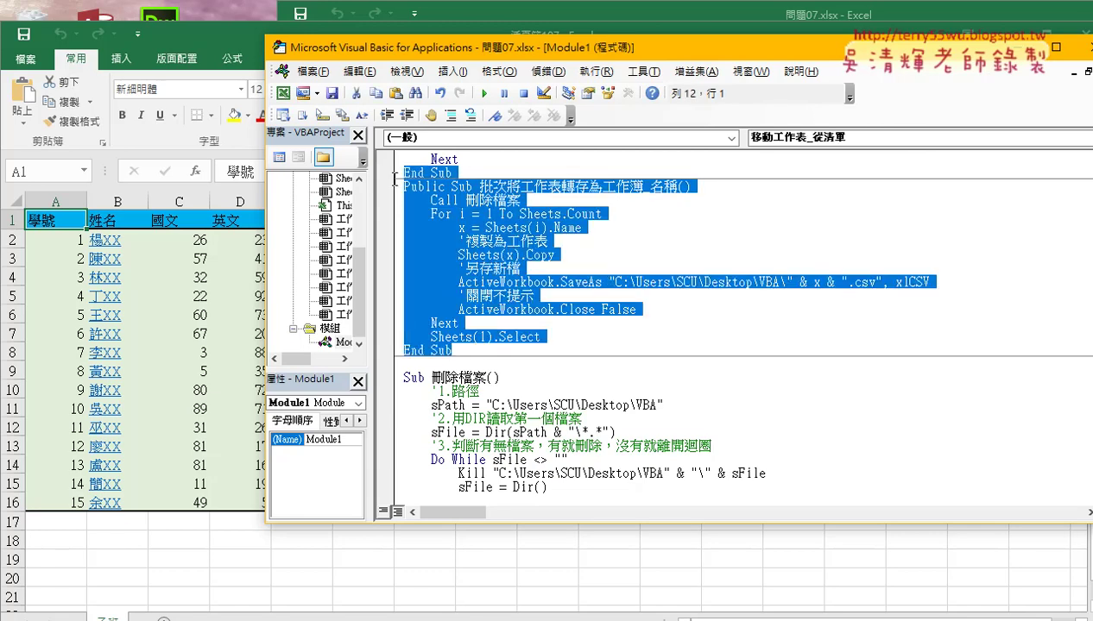
Copy the _名稱 procedure and paste a duplicate below its End Sub
right_click(458, 216)
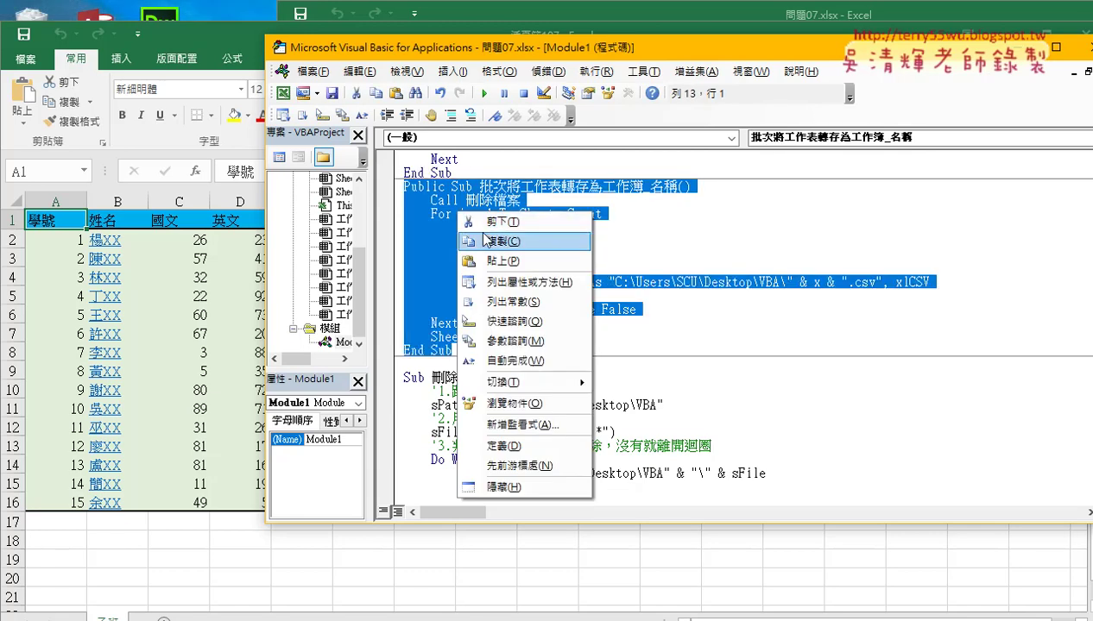
key("Escape")
left_click(413, 362)
right_click(412, 363)
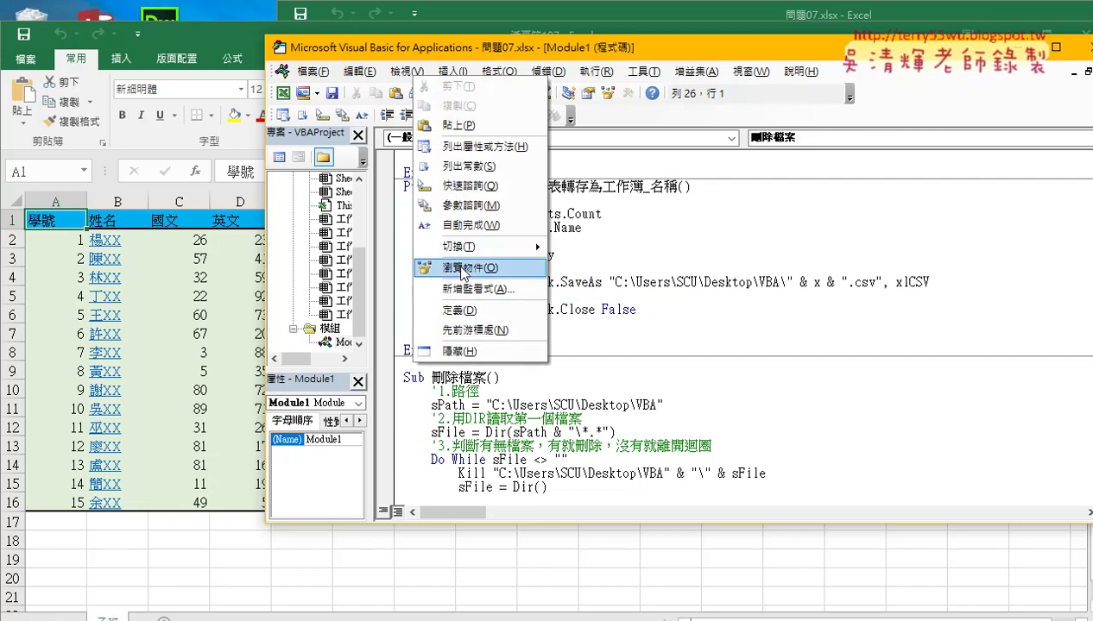
left_click(453, 126)
Rename the copy to 批次將工作表轉存為工作簿_FileDialog and add a blank line under its header
scroll(630, 330, "up", 2)
scroll(630, 331, "up", 2)
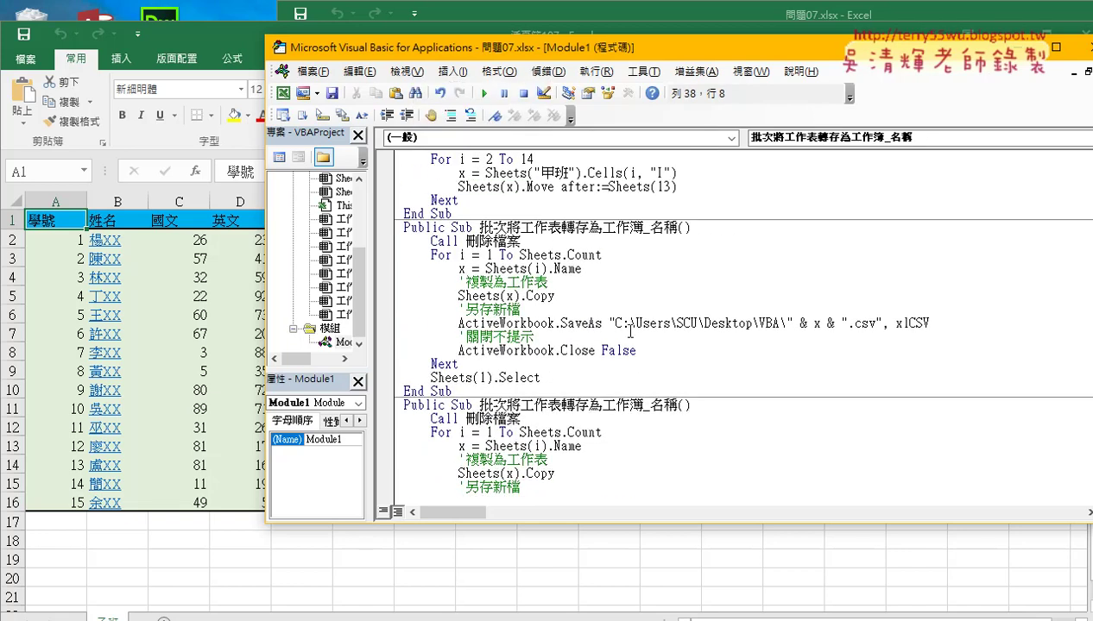
left_click_drag(649, 404, 679, 405)
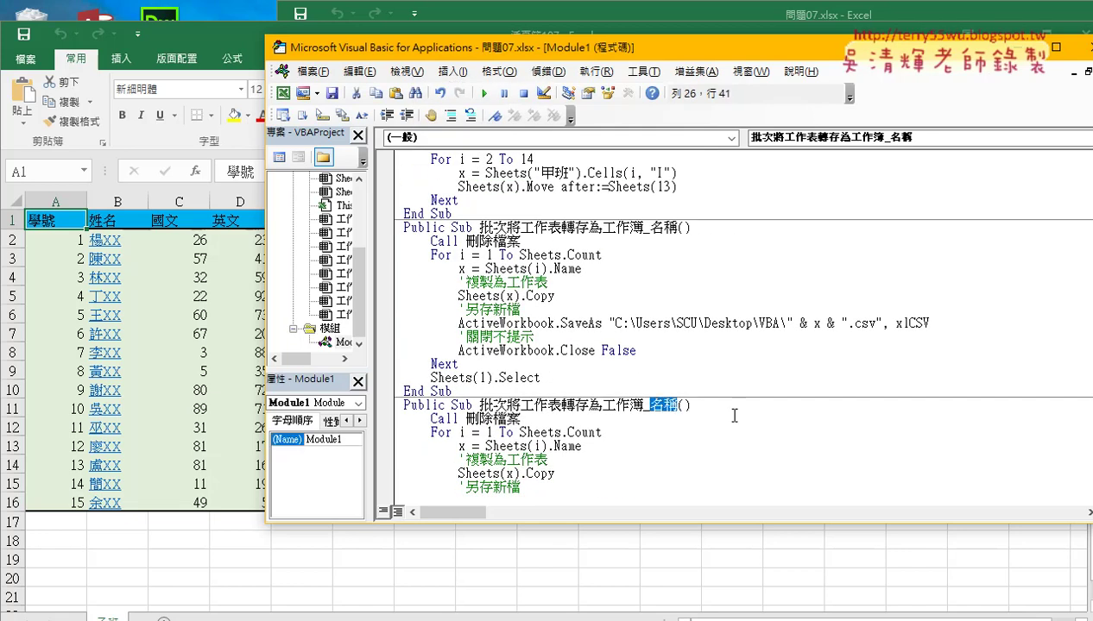
key("BackSpace")
type("F")
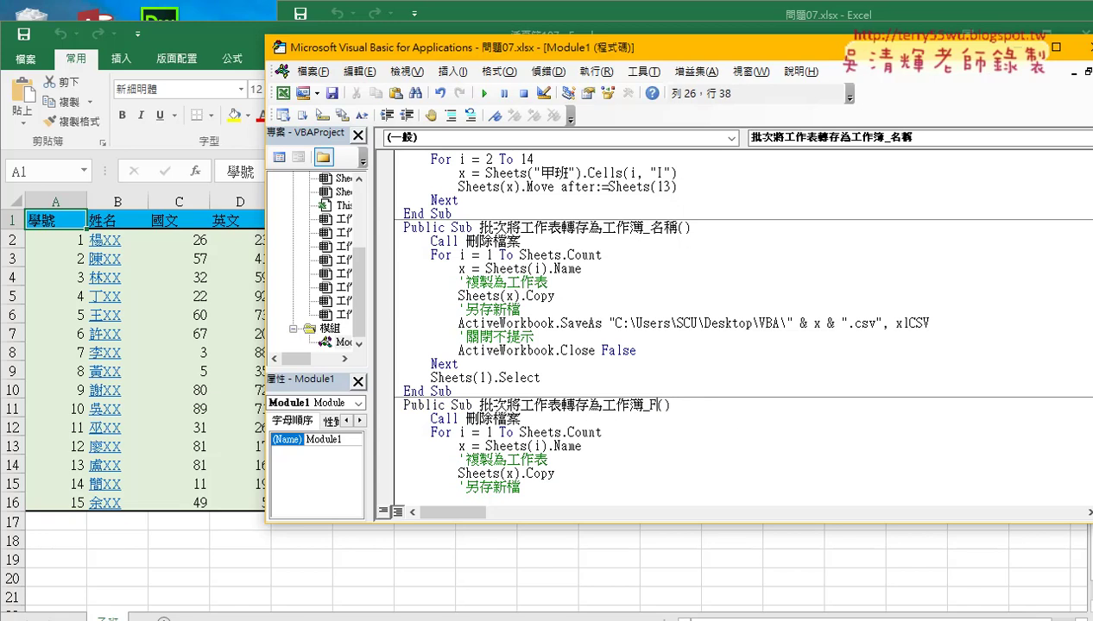
type("il")
type("eD")
type("ialo")
type("g")
scroll(736, 439, "down", 2)
scroll(677, 388, "down", 1)
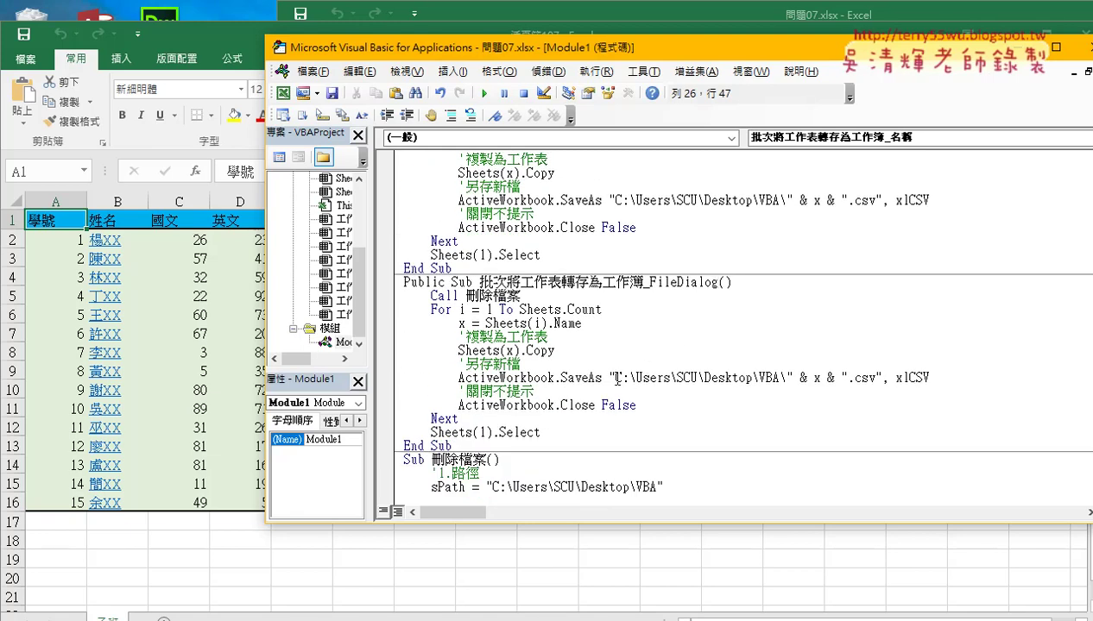
left_click_drag(610, 378, 782, 380)
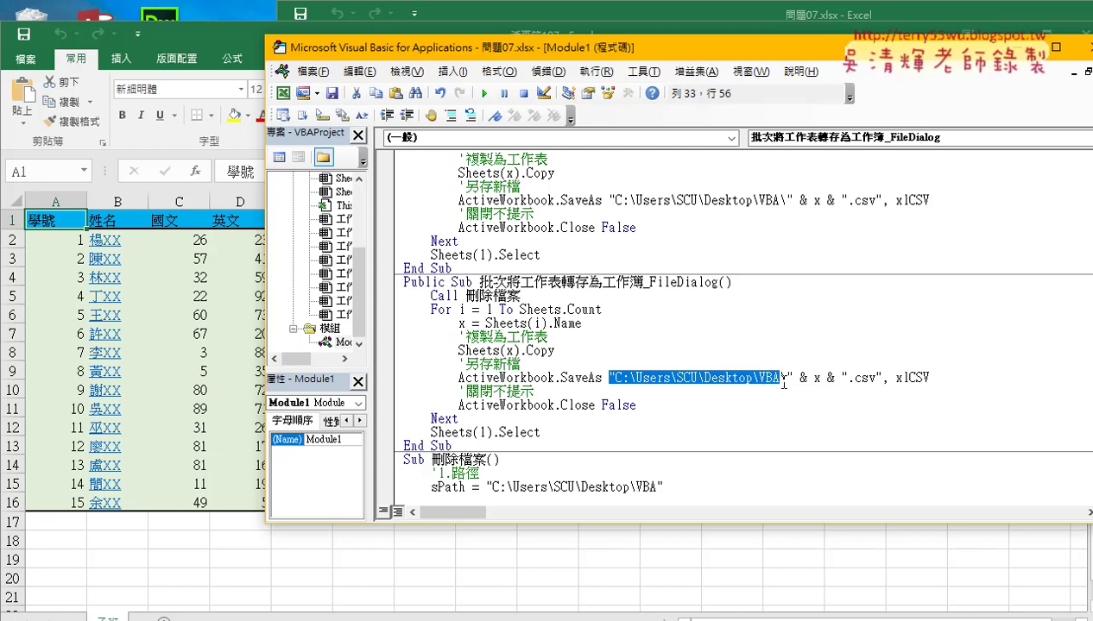
left_click(749, 283)
key("Return")
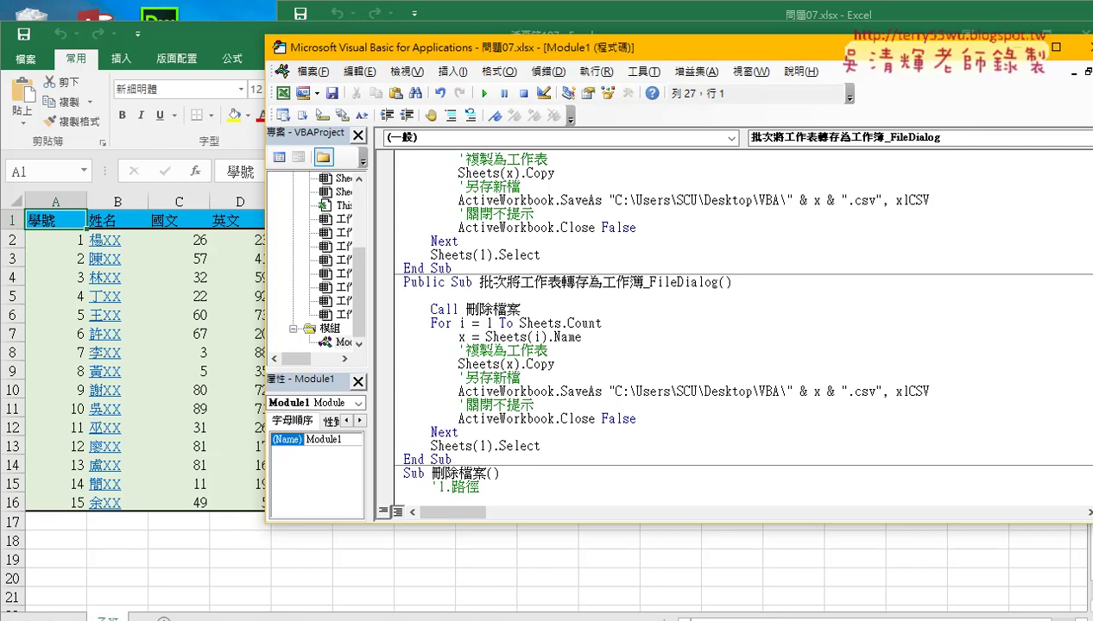
Write an indented application.FileDialog(msoFileDialogFolderPicker).Show line using the IntelliSense completions
key("Tab")
type("ap")
type("pl")
type("icatio")
type("n")
type(".")
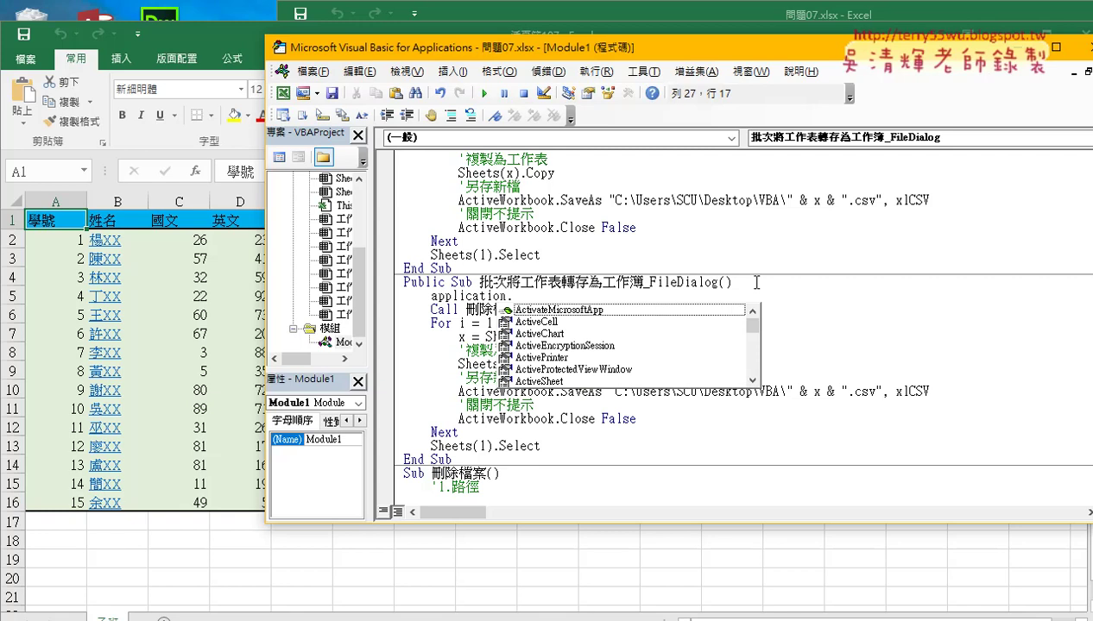
type("f")
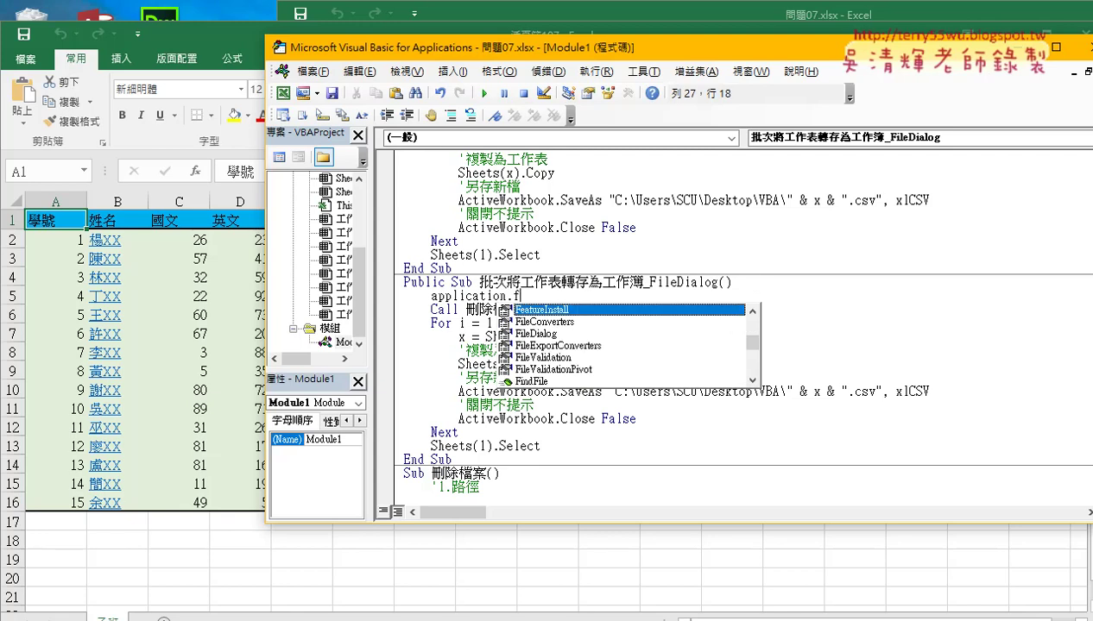
left_click(531, 335)
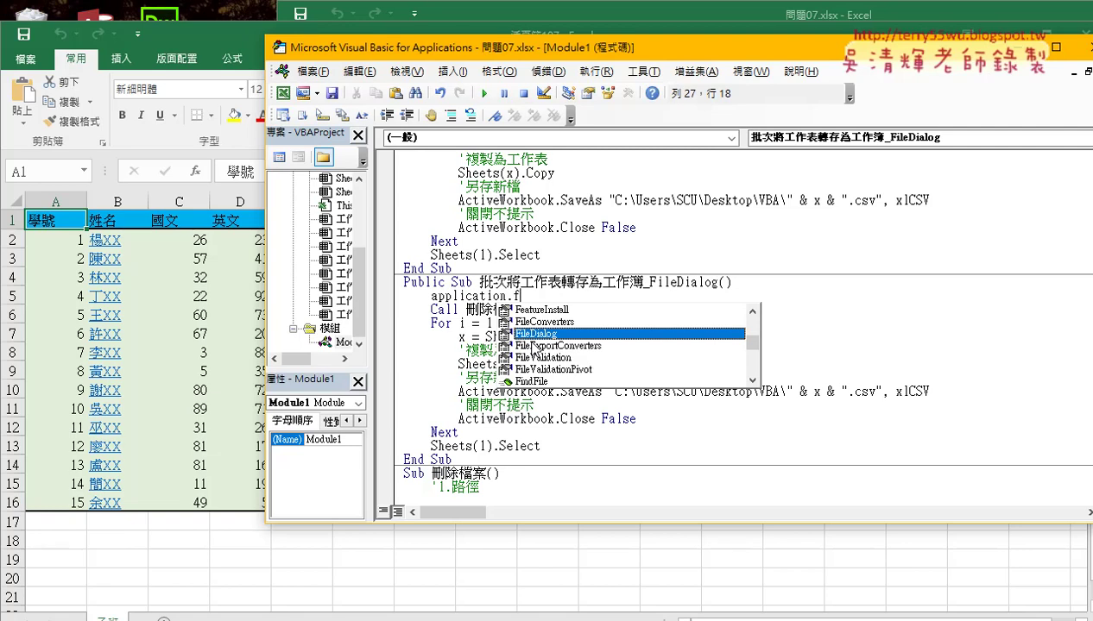
double_click(549, 336)
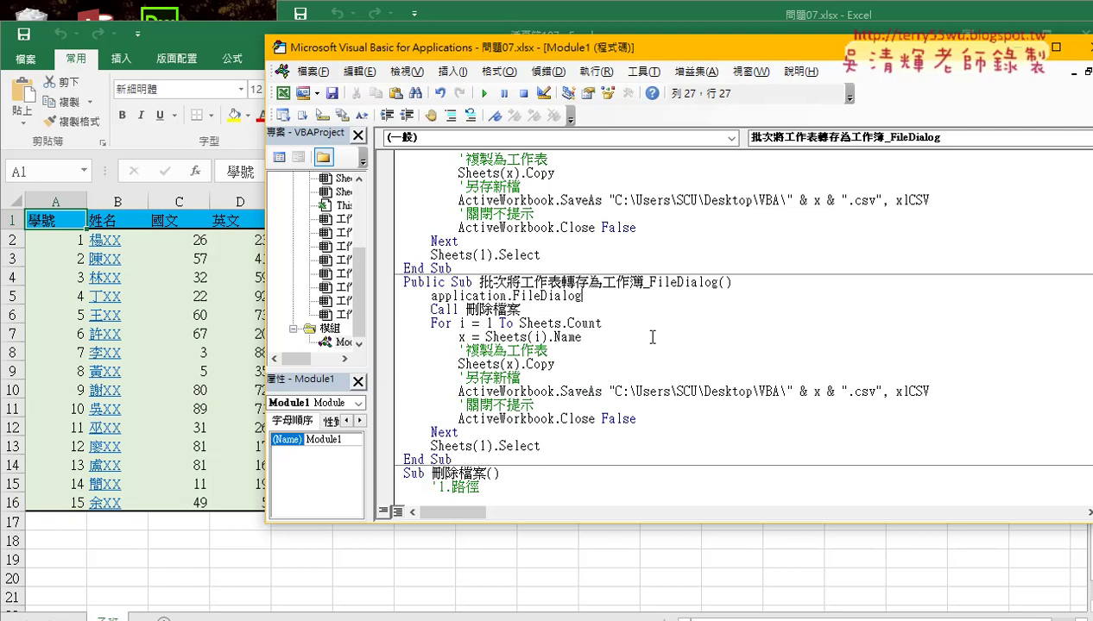
type("(")
key("Down")
key("Down")
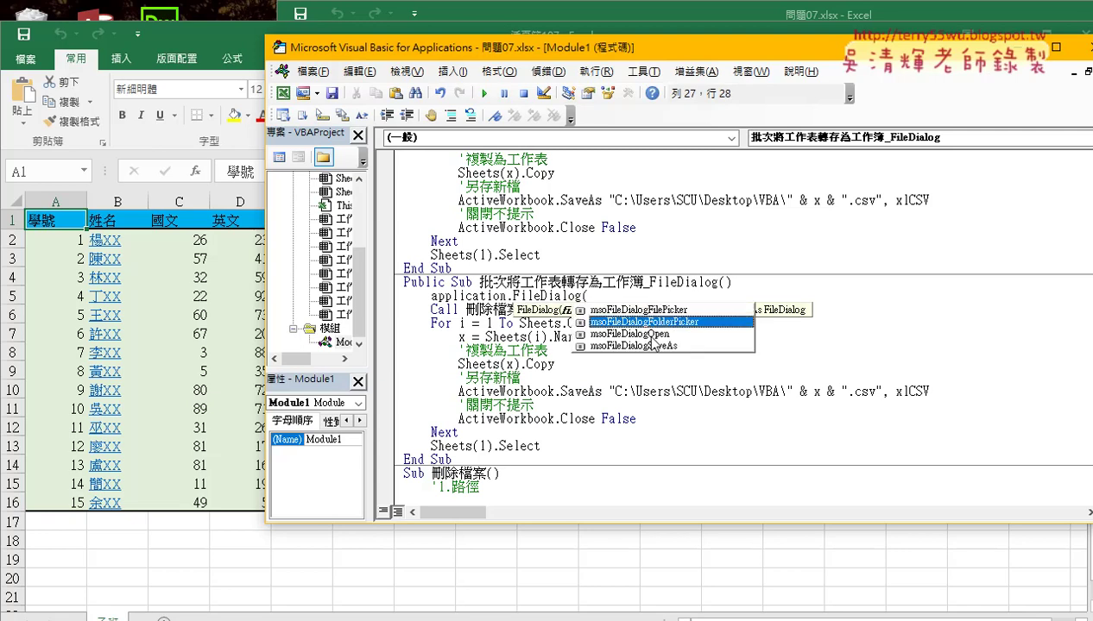
key("Down")
key("Down")
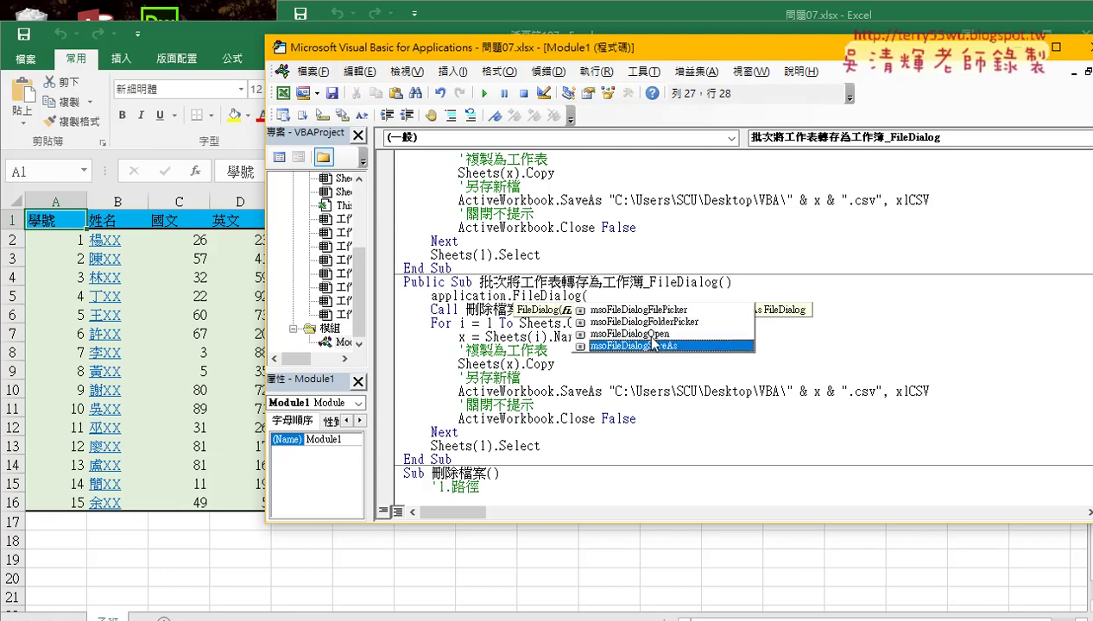
key("Up")
key("Up")
key("Up")
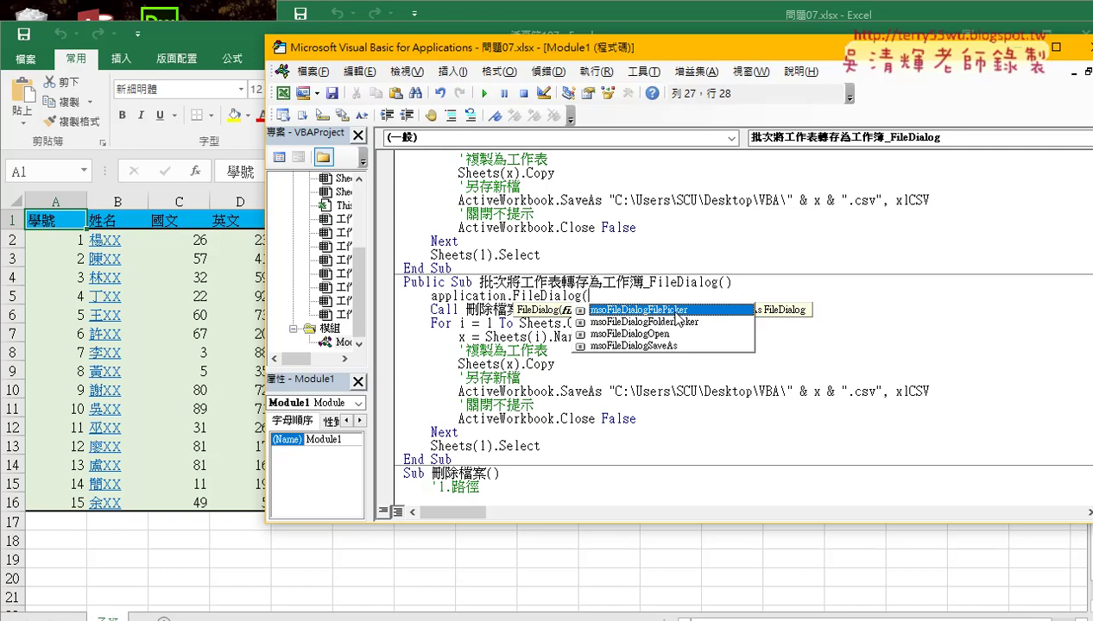
left_click(678, 320)
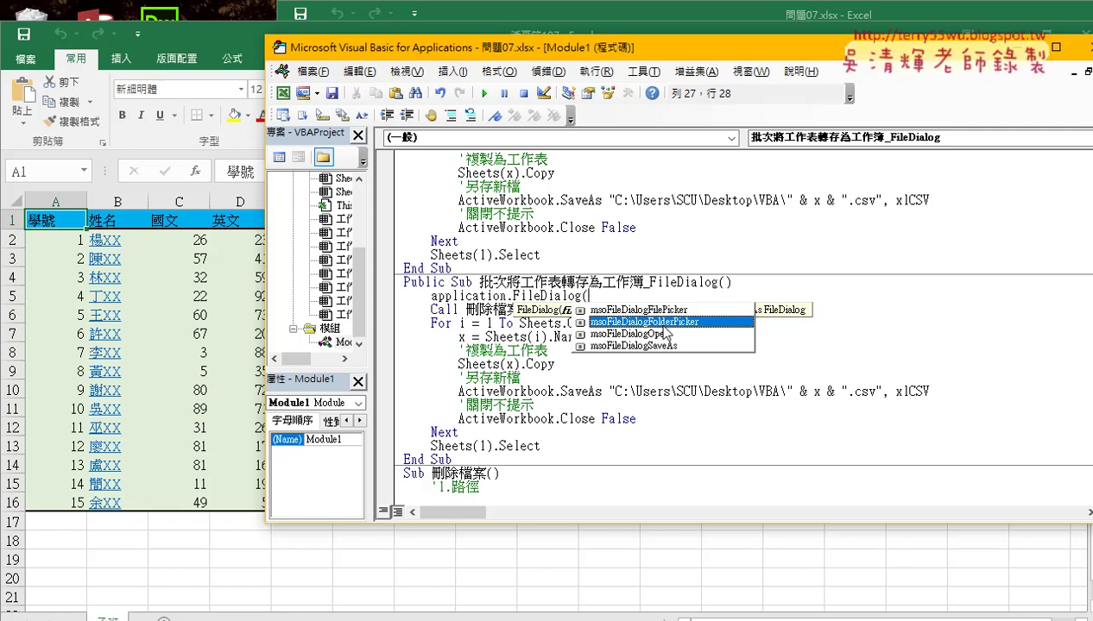
double_click(664, 323)
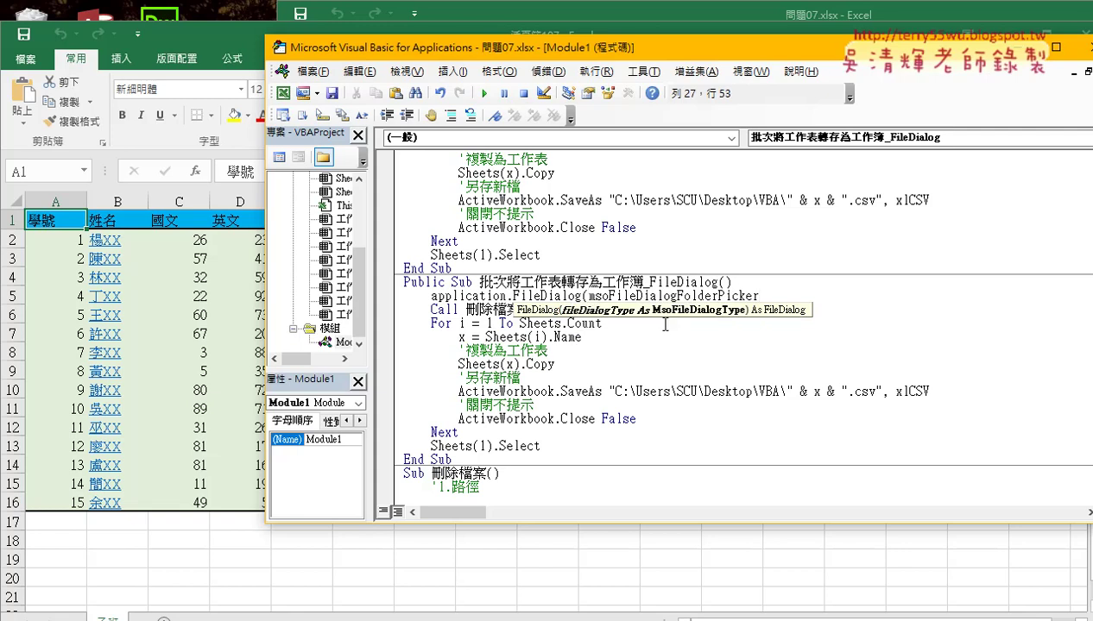
type(").")
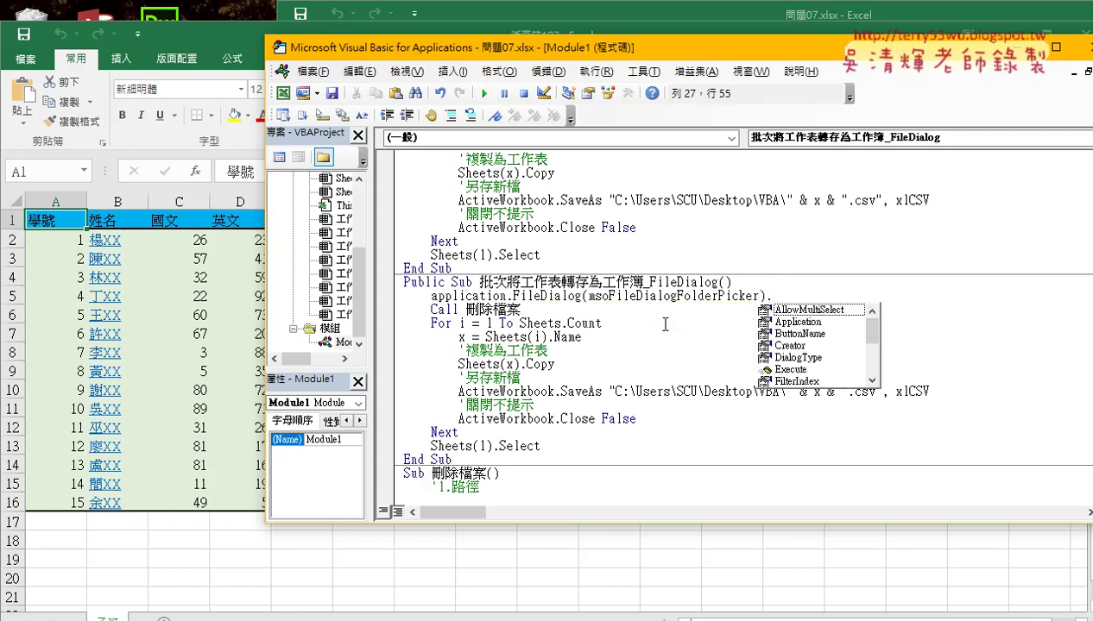
type("show")
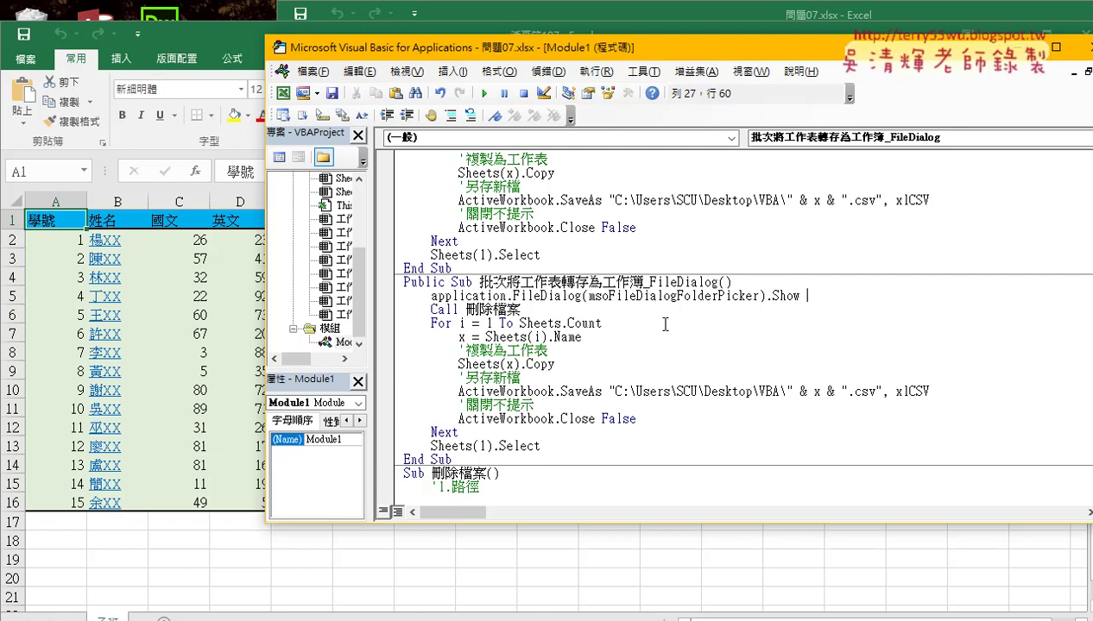
Add an unfinished sPath= line below the Show call, triggering an expected-expression compile error
key("Return")
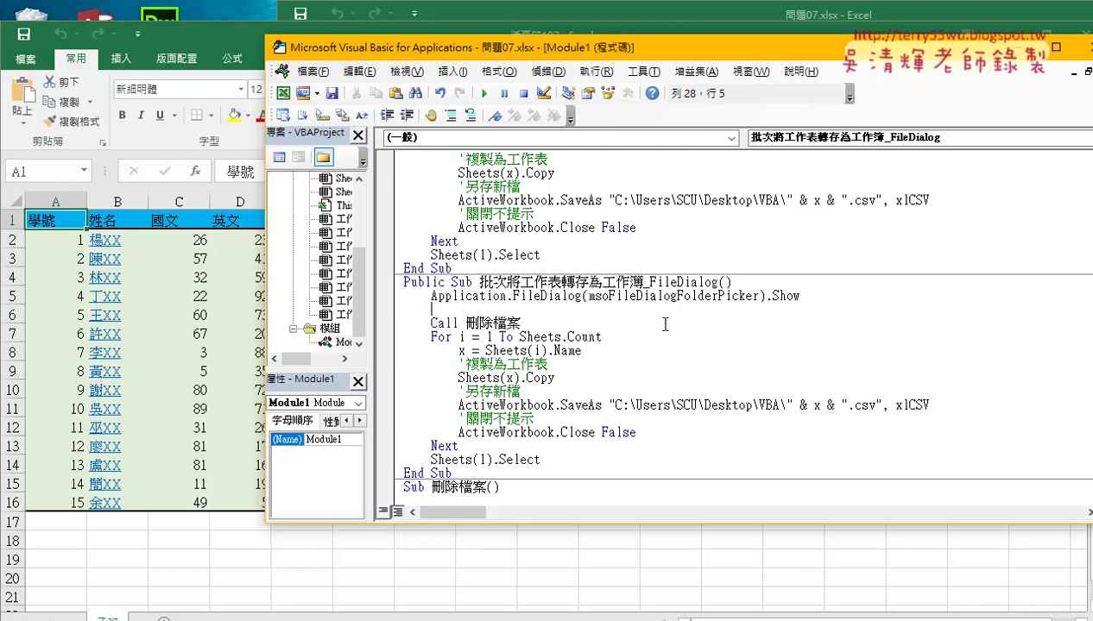
type("s")
type("P")
type("ath")
type("=")
left_click(431, 295)
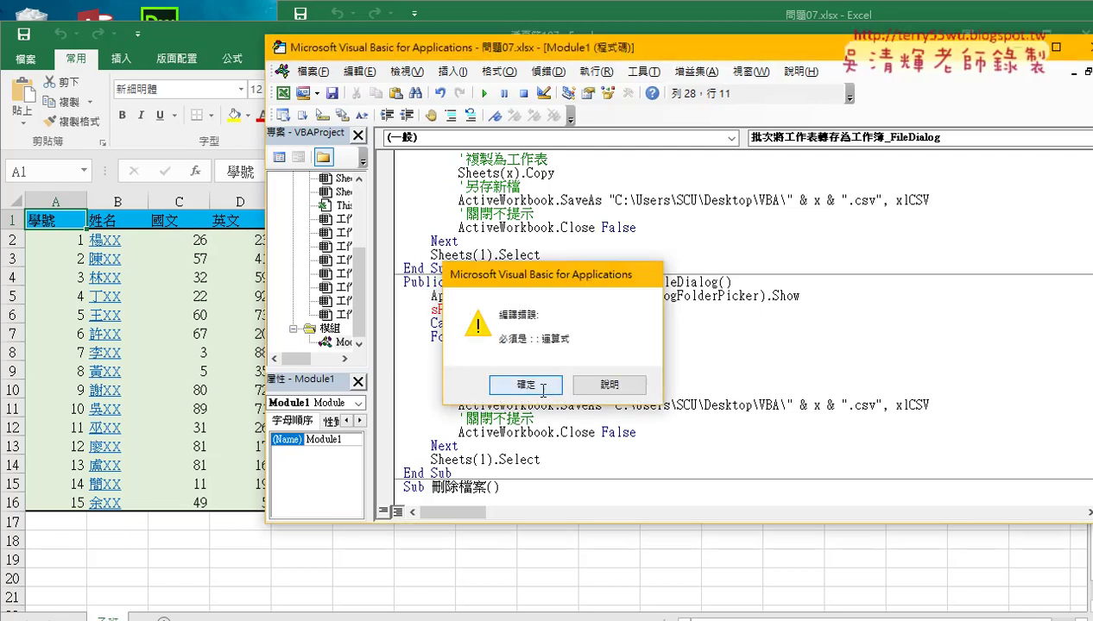
Dismiss the error and complete sPath = Application.FileDialog(msoFileDialogFolderPicker).SelectedItems(1) by copying the expression
left_click(523, 385)
left_click_drag(431, 295, 763, 295)
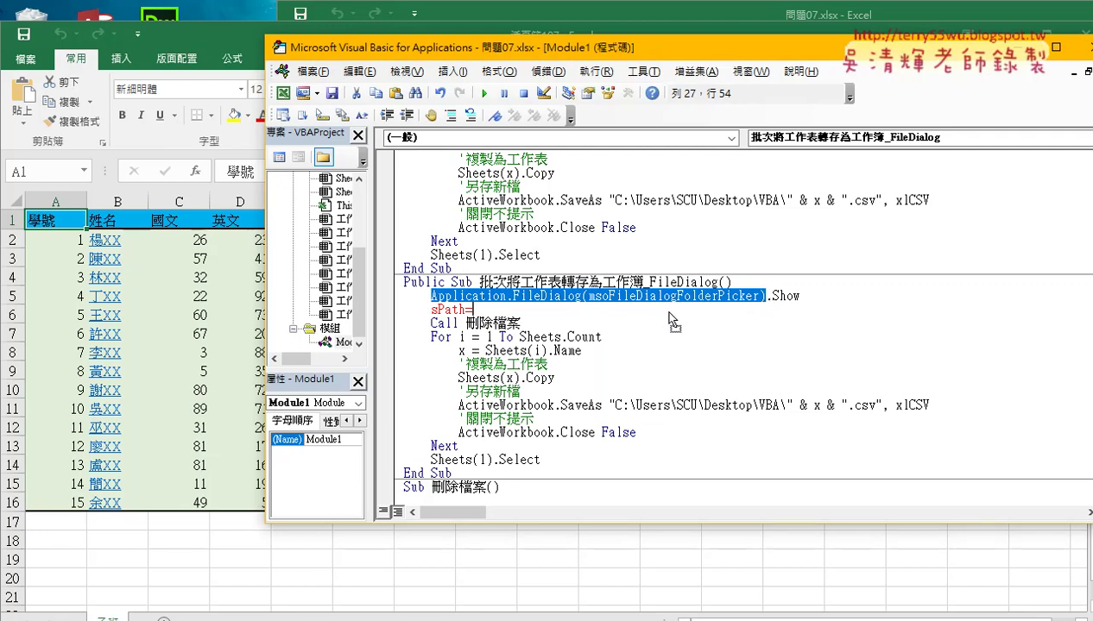
left_click_drag(670, 314, 669, 313, "ctrl")
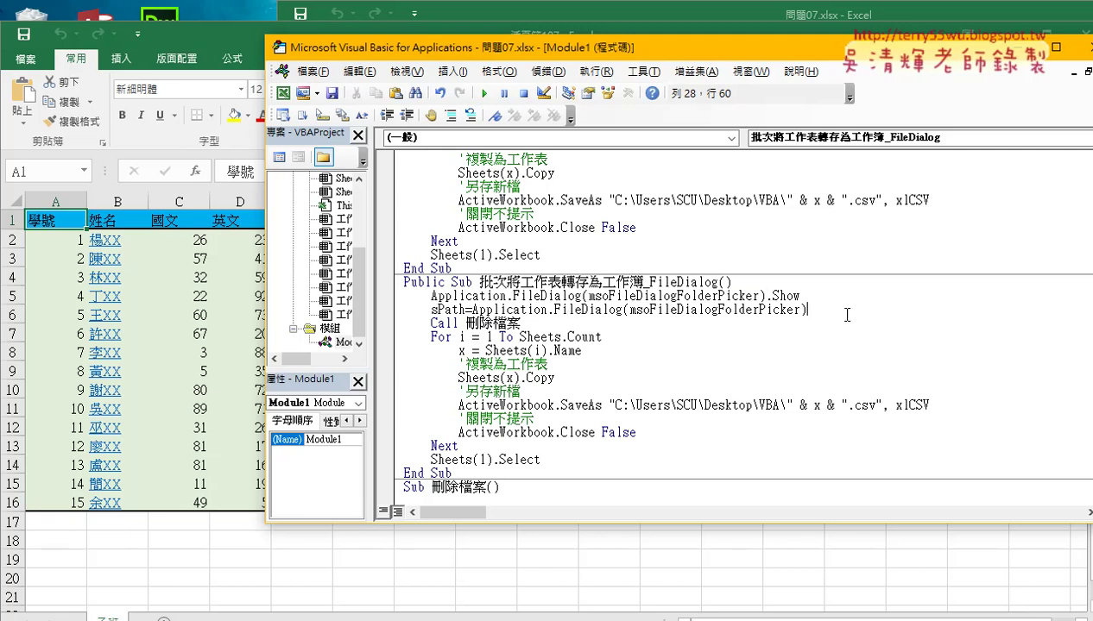
type(".")
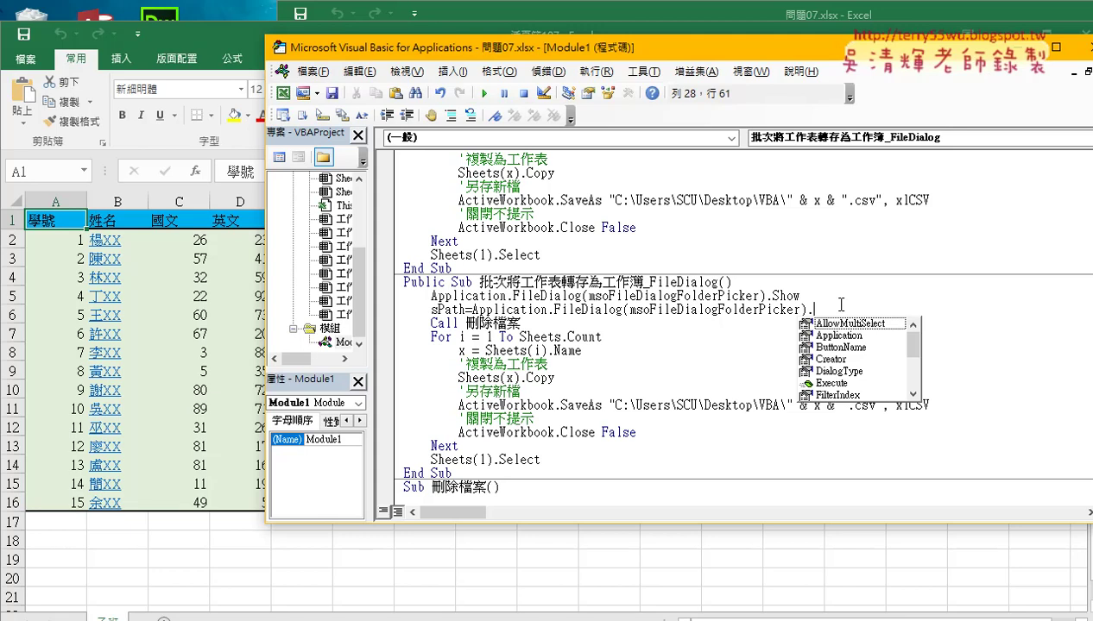
type("s")
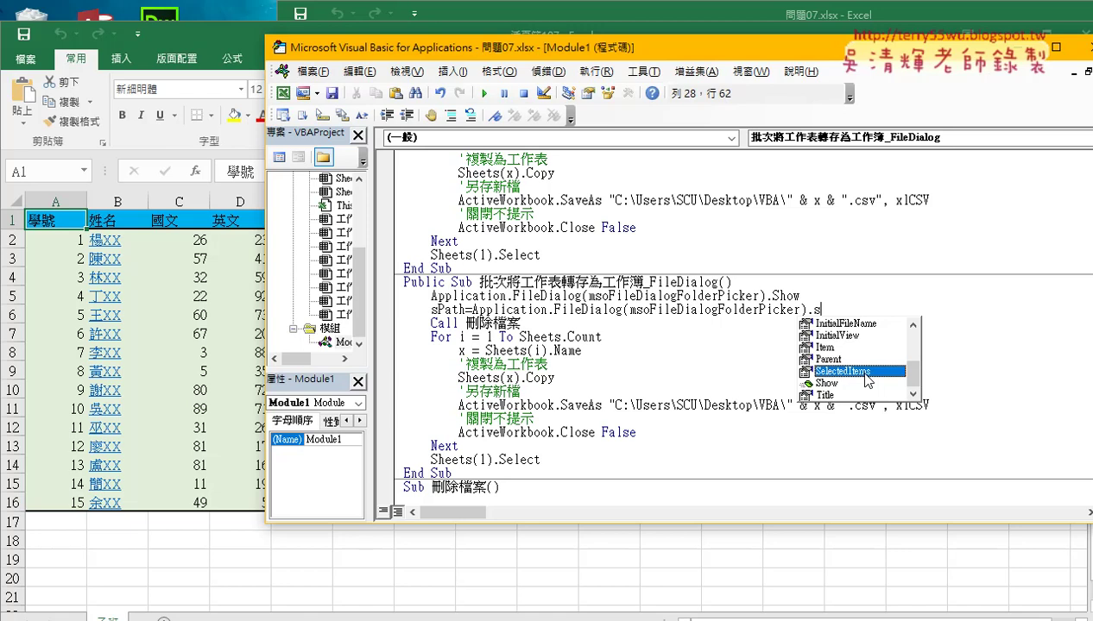
double_click(864, 373)
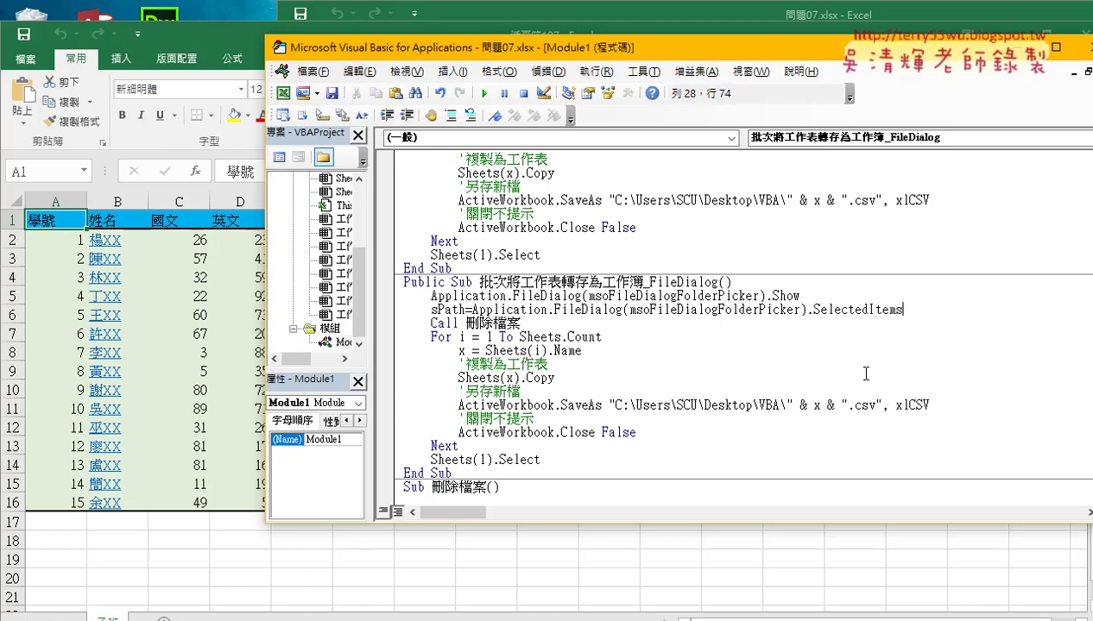
type("(")
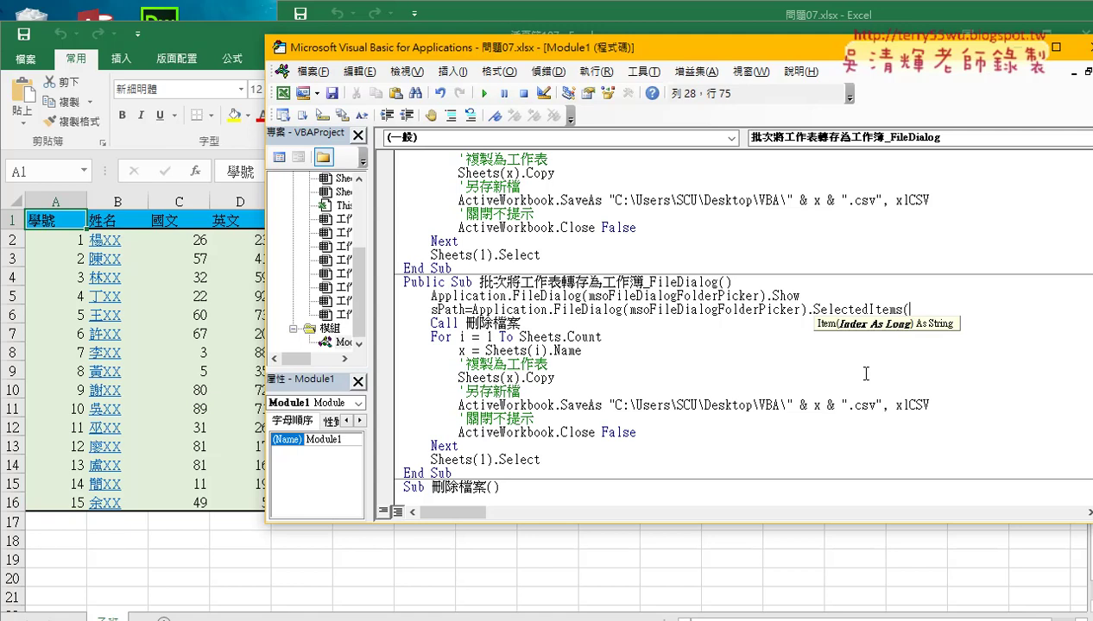
type("1")
type(")")
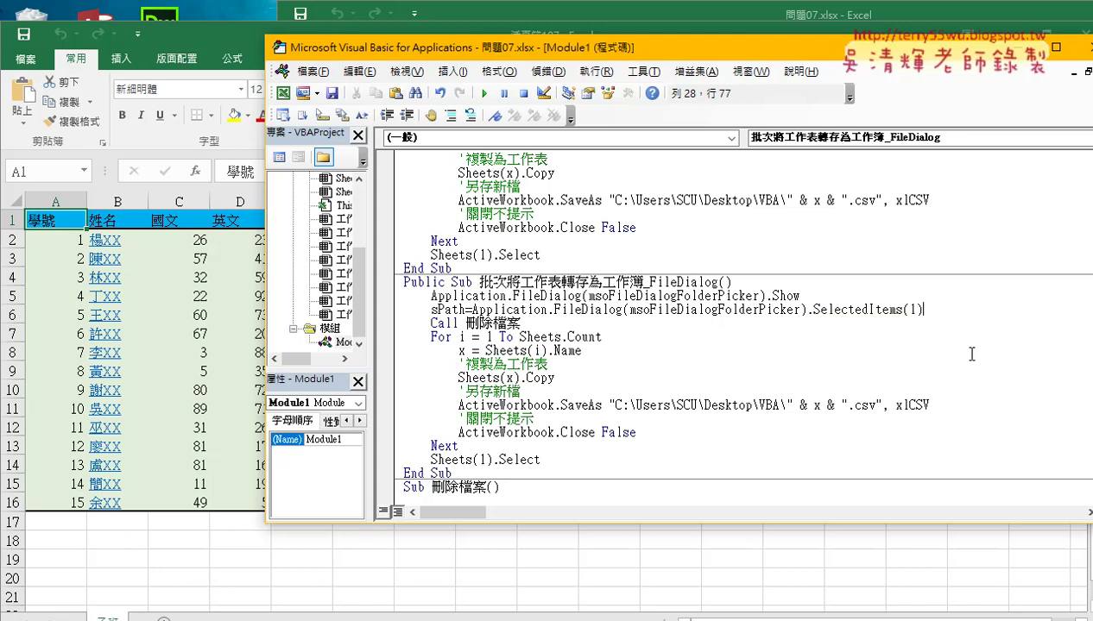
Let the sPath line reformat, then select the sPath variable name
left_click_drag(922, 309, 902, 309)
left_click(889, 368)
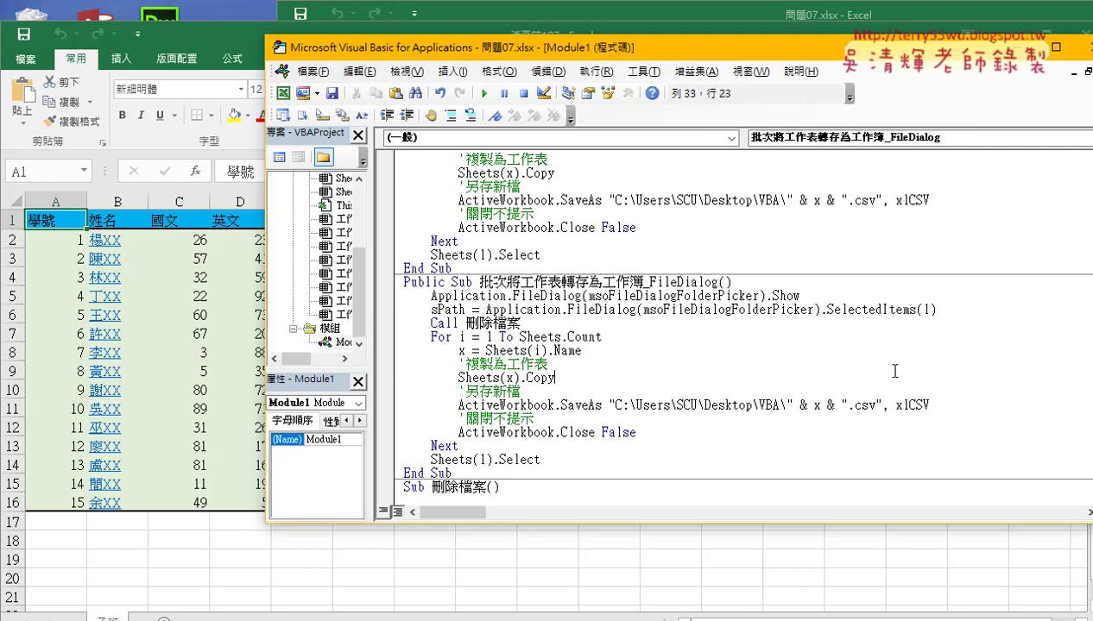
left_click(944, 312)
left_click_drag(944, 312, 431, 309)
left_click(466, 309)
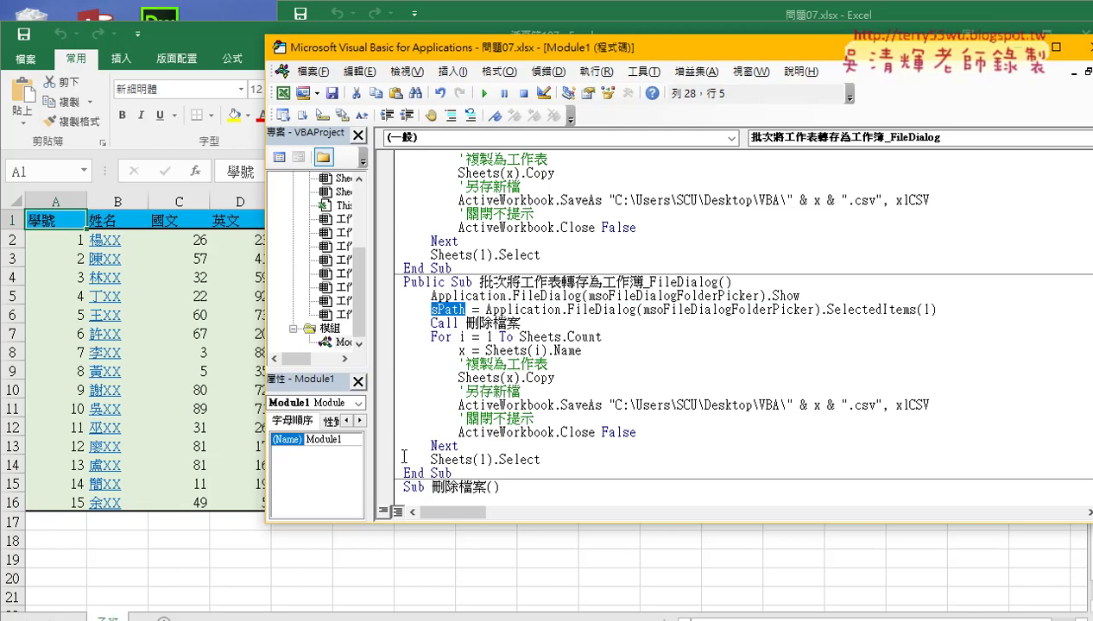
Minimize the other workbook and open the VBA folder on the desktop
mouse_move(229, 618)
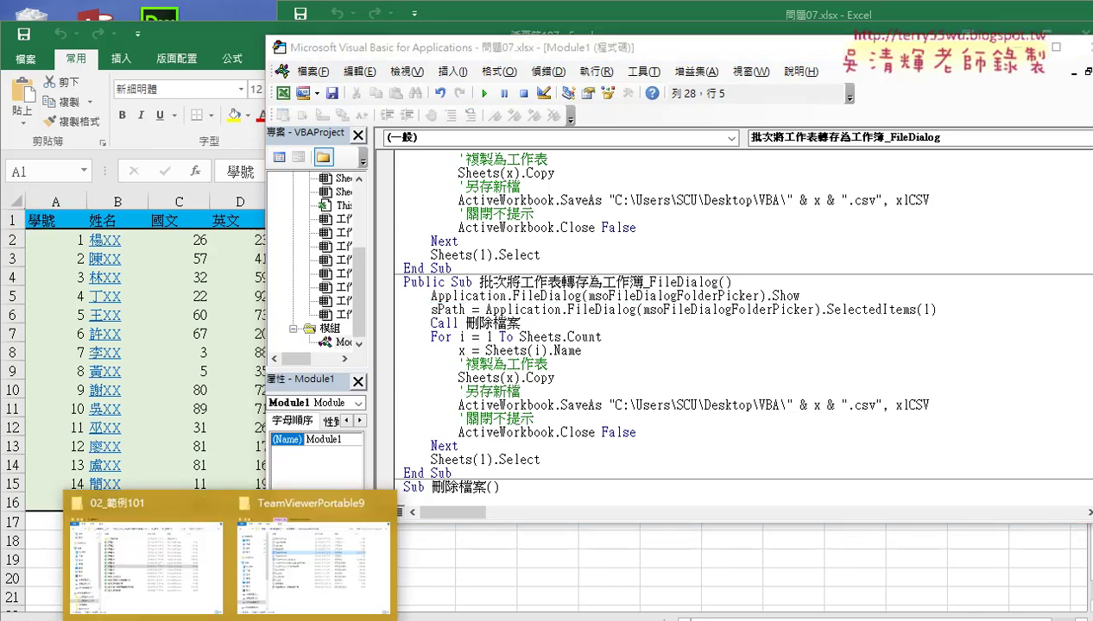
mouse_move(151, 583)
left_click(1028, 23)
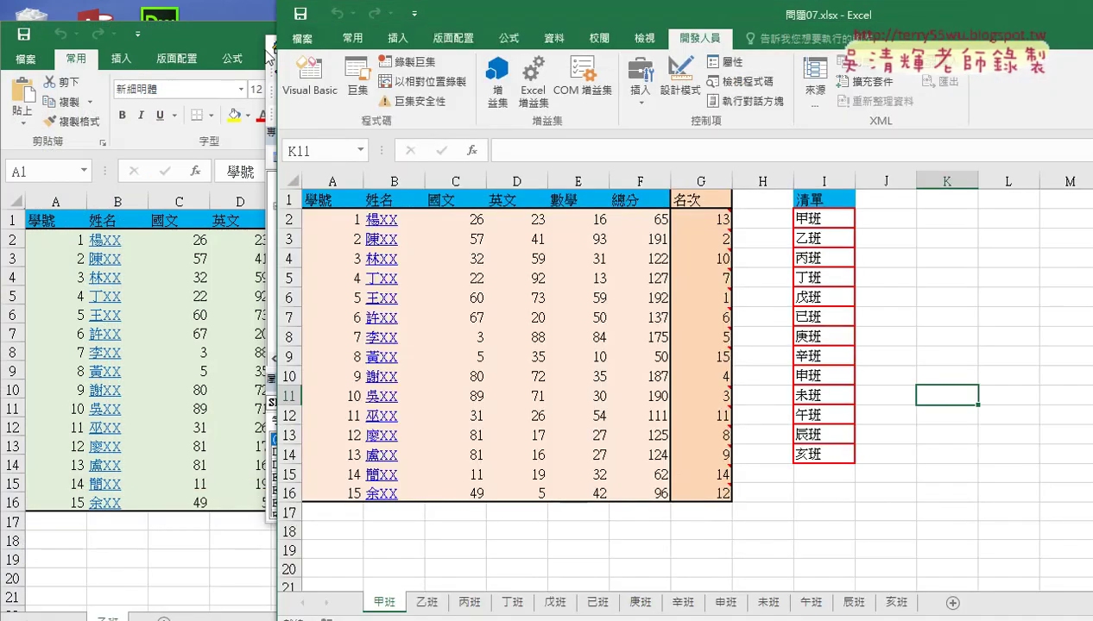
left_click(224, 39)
left_click(1005, 35)
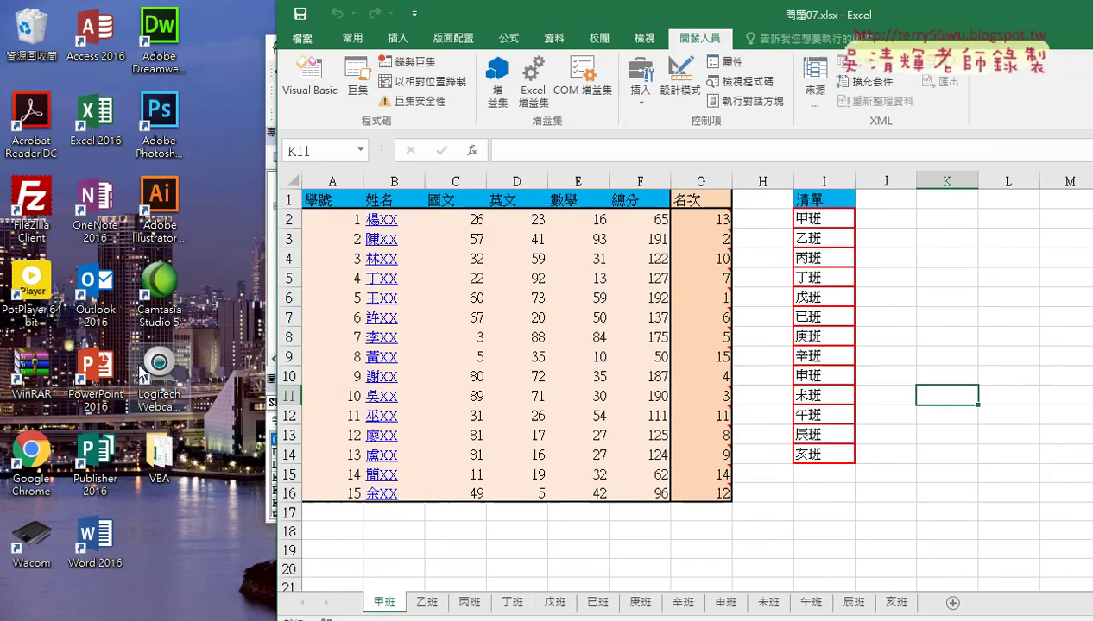
double_click(160, 447)
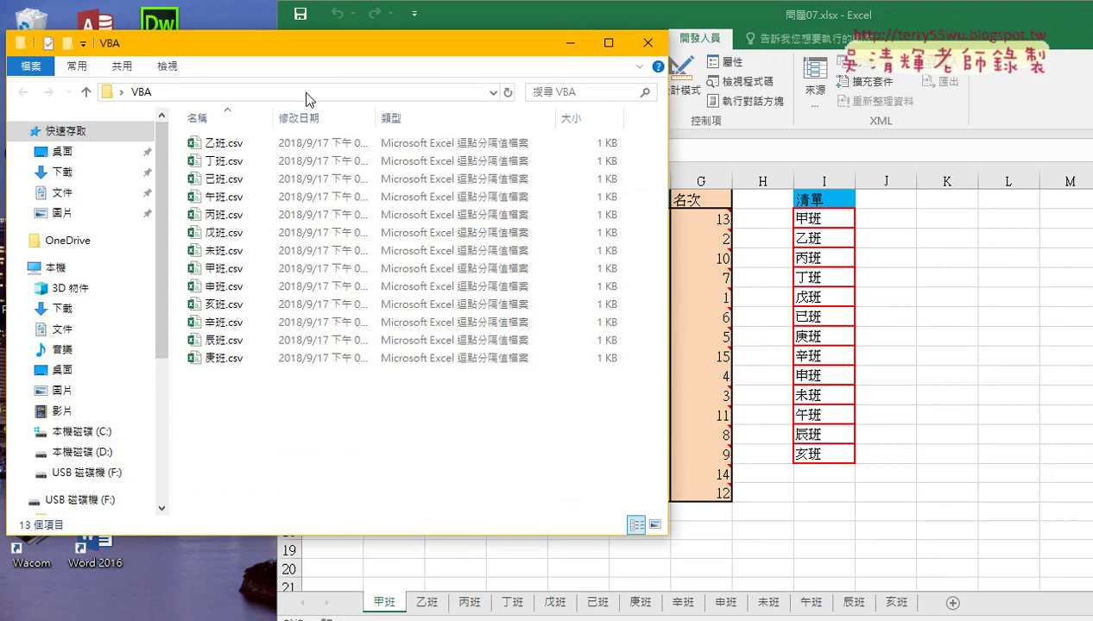
Reveal and annotate the folder's full path C:\Users\SCU\Desktop\VBA in the address bar
left_click(259, 92)
right_click(227, 93)
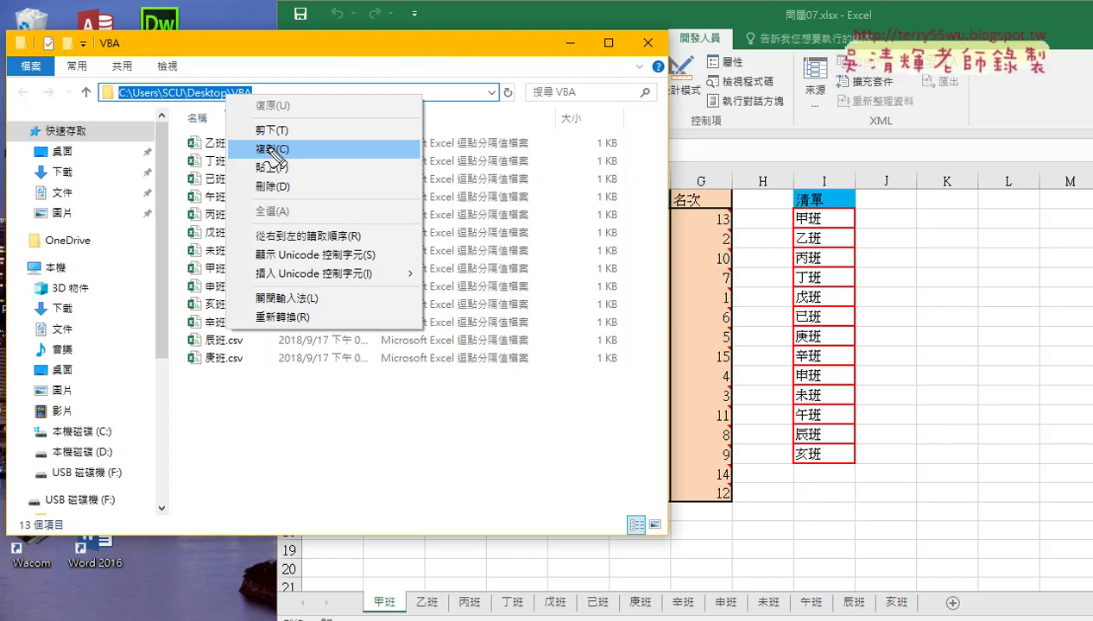
left_click_drag(259, 87, 257, 106)
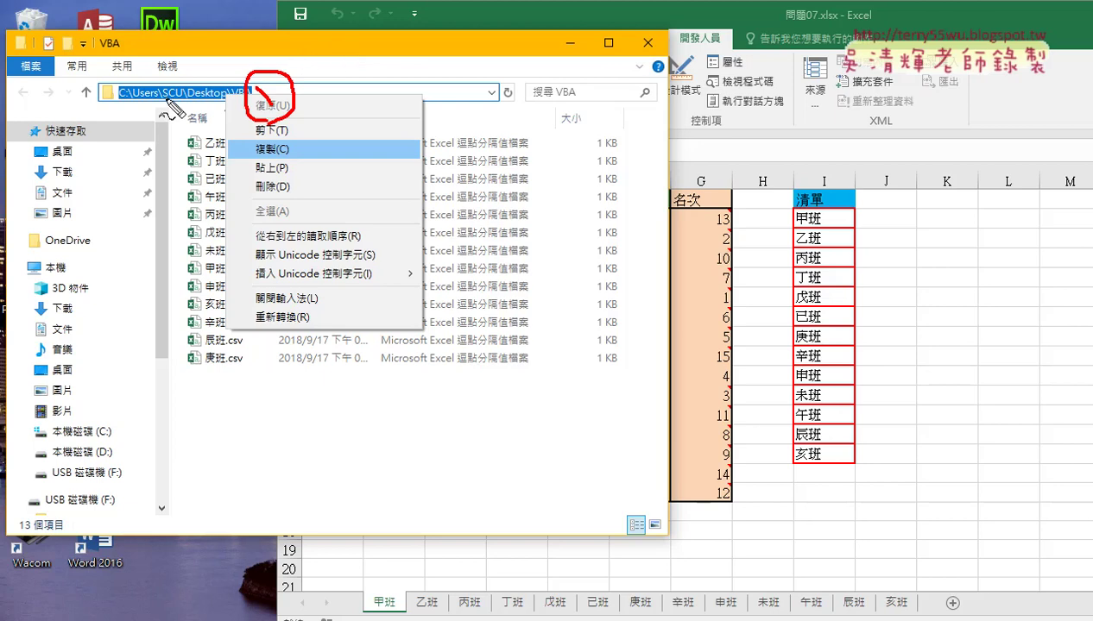
left_click_drag(125, 101, 250, 109)
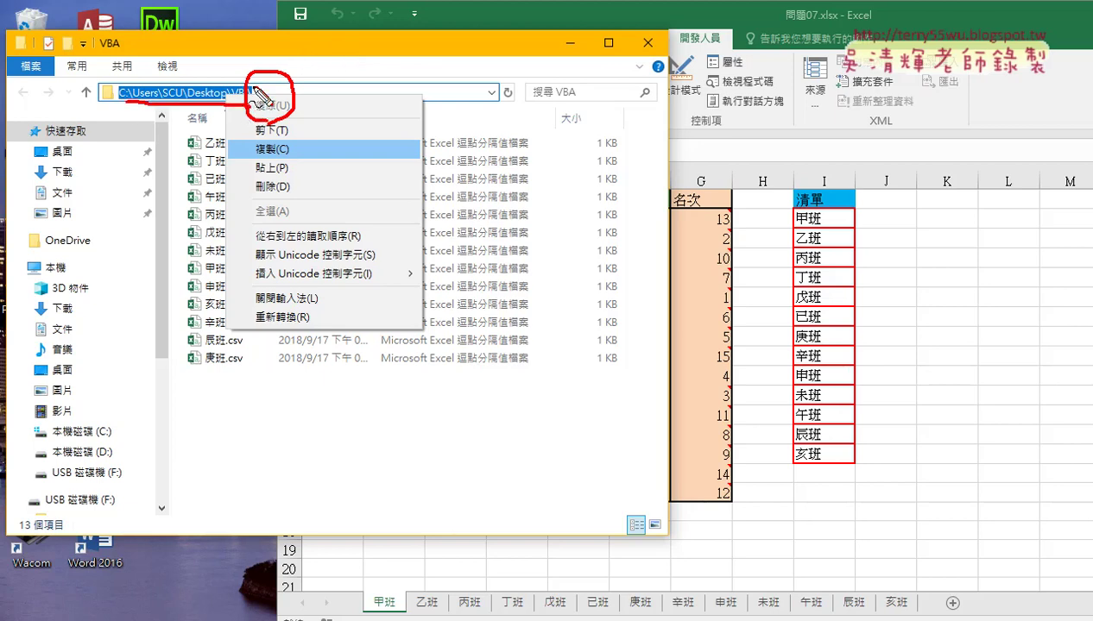
mouse_move(157, 133)
left_mouse_down()
mouse_move(129, 146)
mouse_move(159, 245)
left_mouse_up()
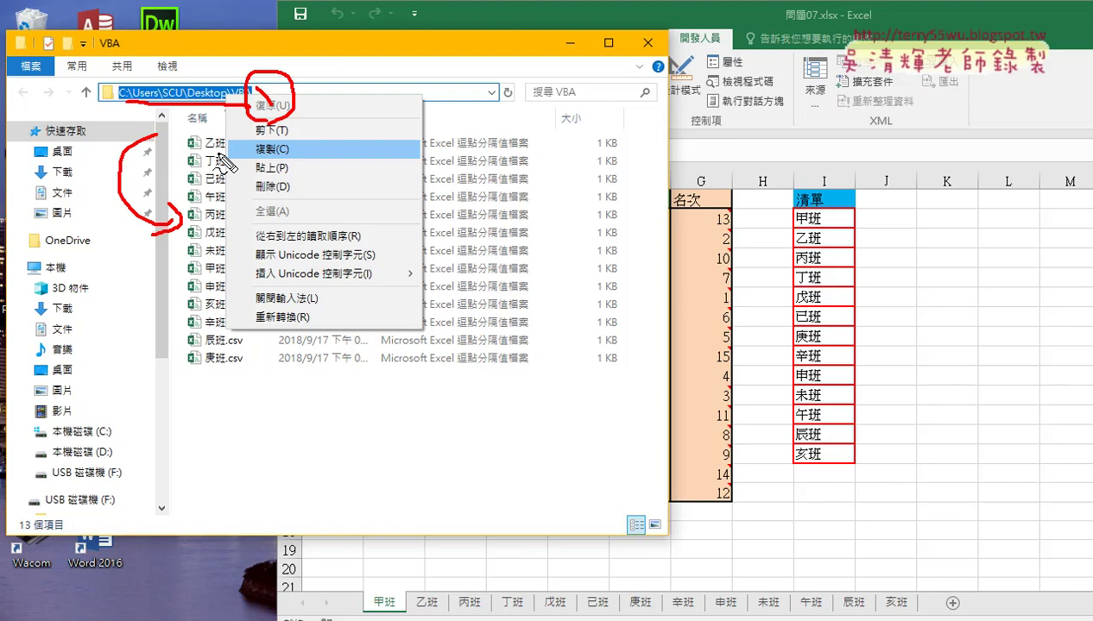
left_click(220, 157)
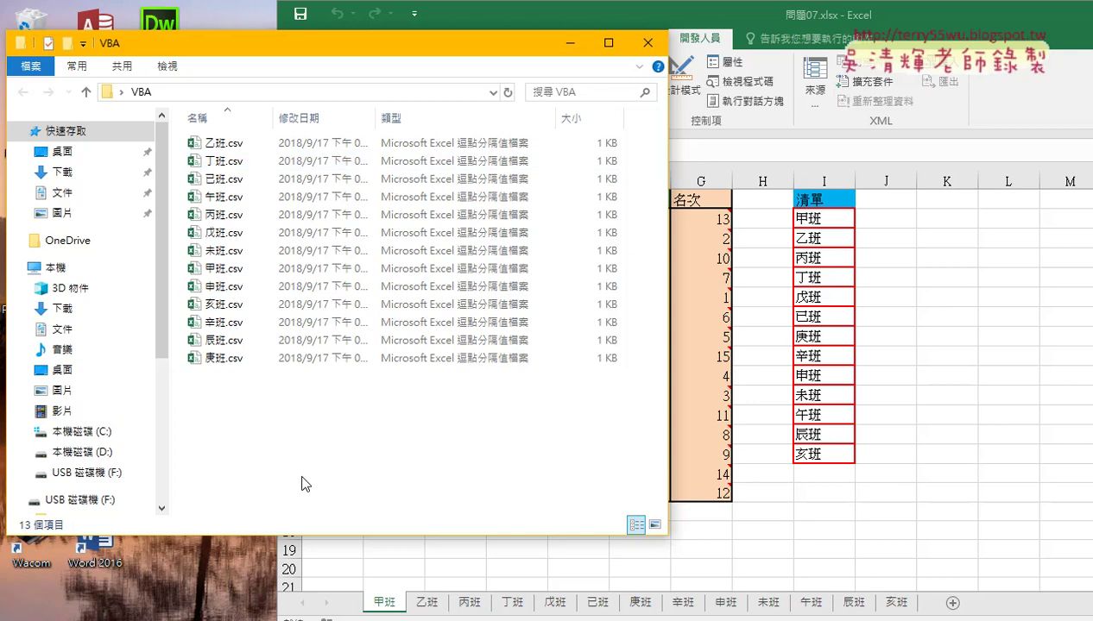
Delete the hard-coded desktop path from the SaveAs line in the code editor
mouse_move(353, 618)
left_click(415, 544)
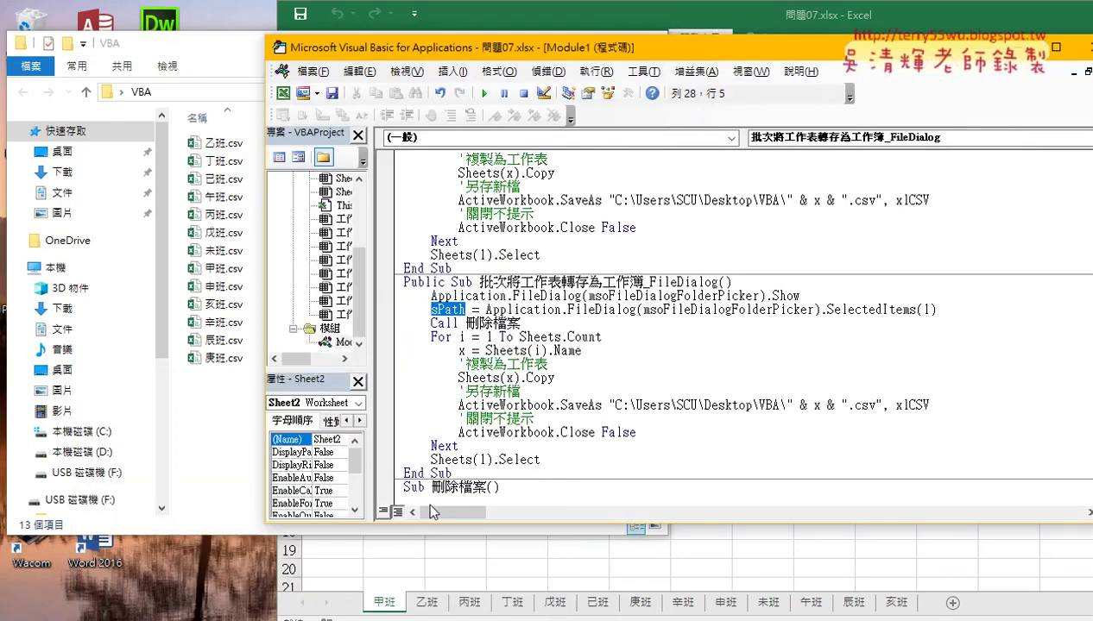
left_click(451, 311)
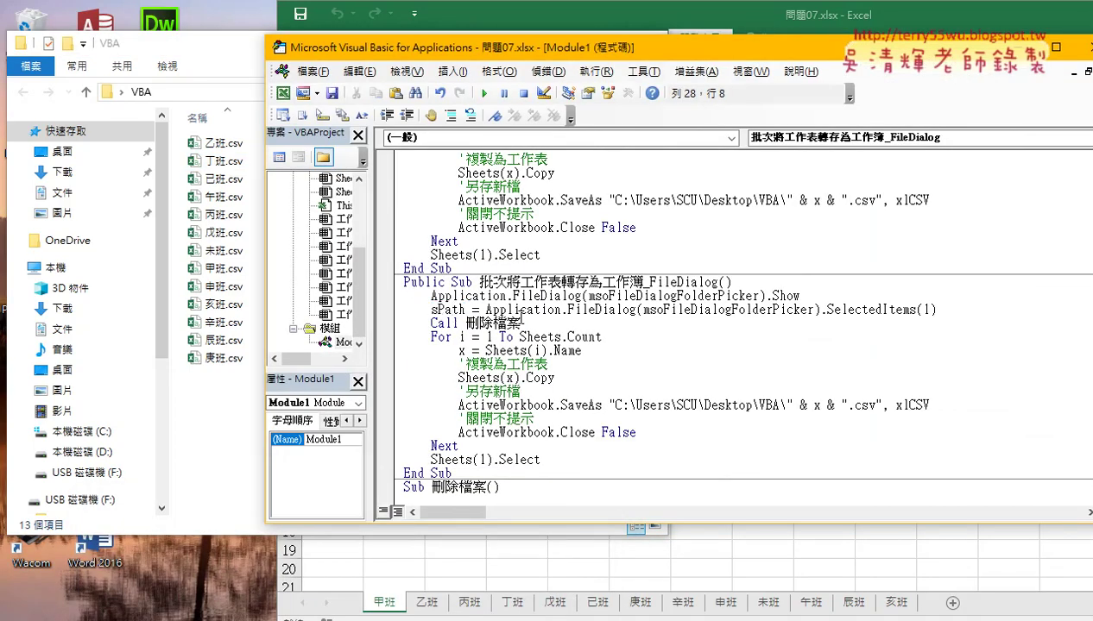
mouse_move(610, 406)
left_mouse_down()
mouse_move(786, 416)
mouse_move(780, 404)
left_mouse_up()
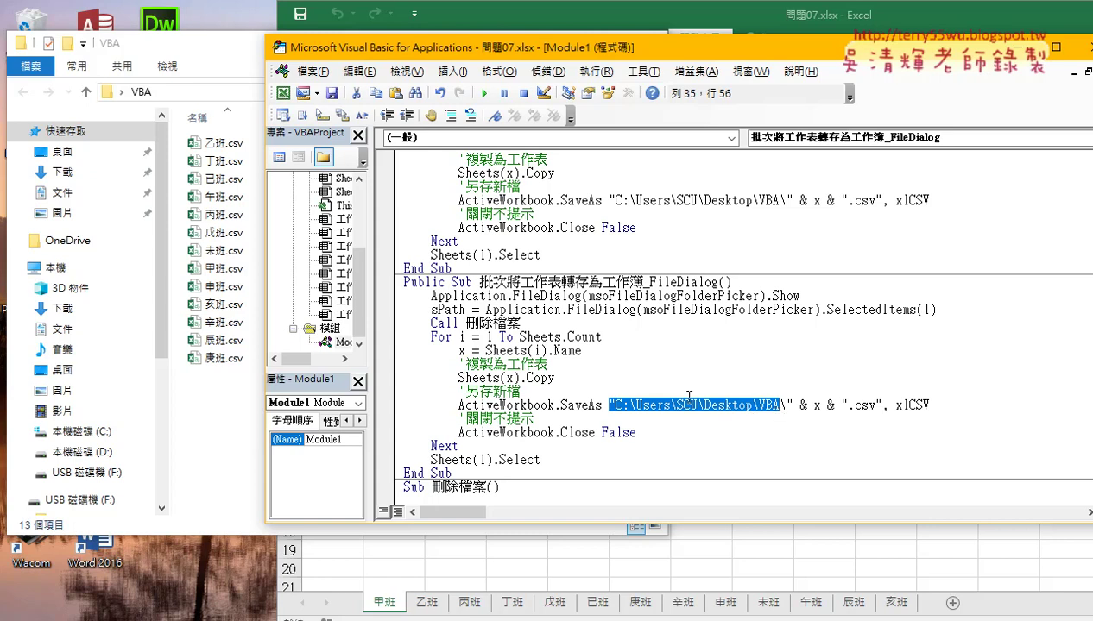
left_click(609, 406)
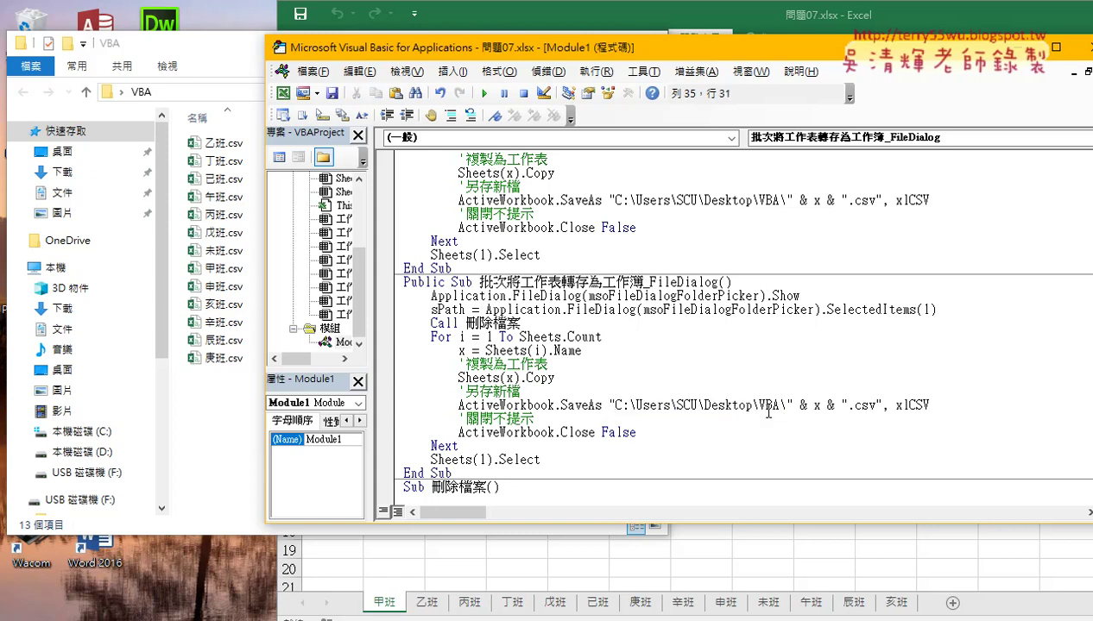
left_click_drag(780, 405, 615, 405)
key("Delete")
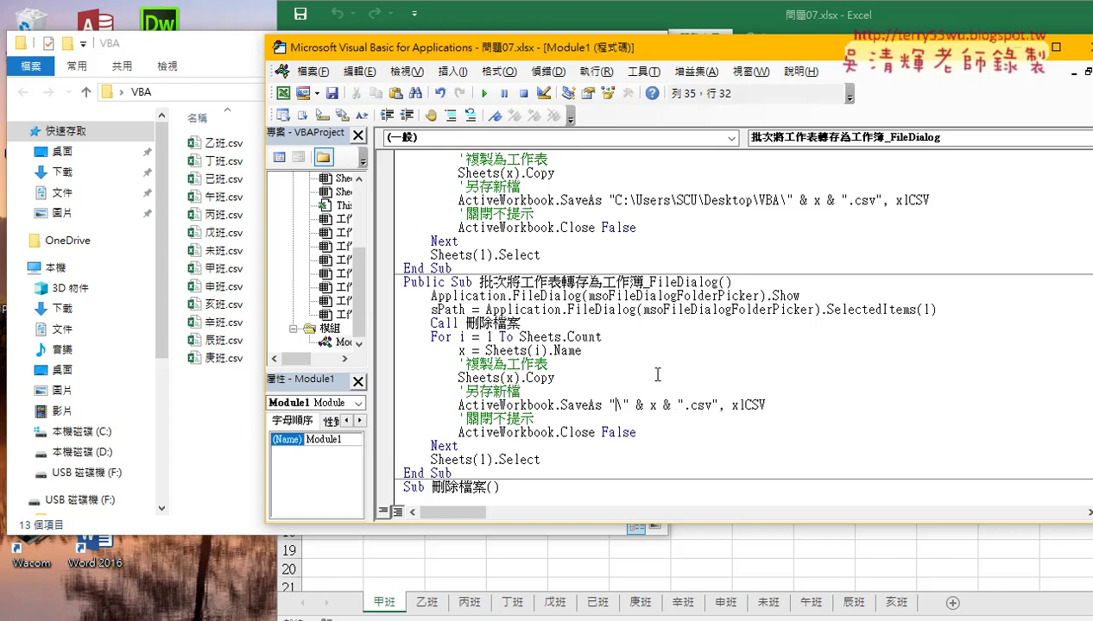
Type sPath & and remove the leftover "\" & so SaveAs uses sPath & x & ".csv"
key("Left")
key("Left")
type("s")
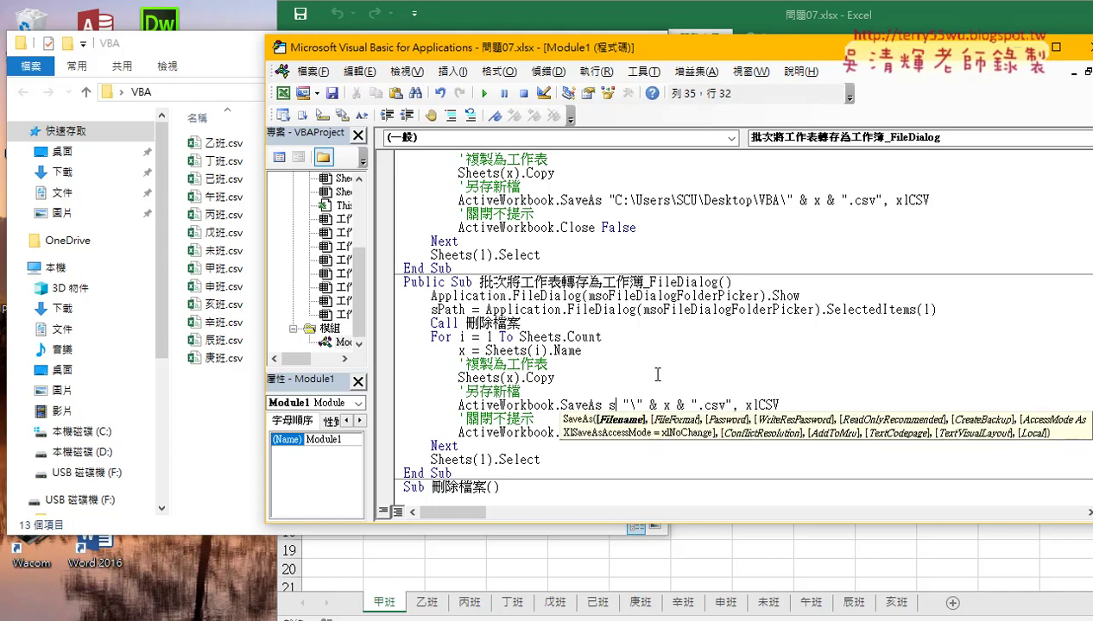
type("Pat")
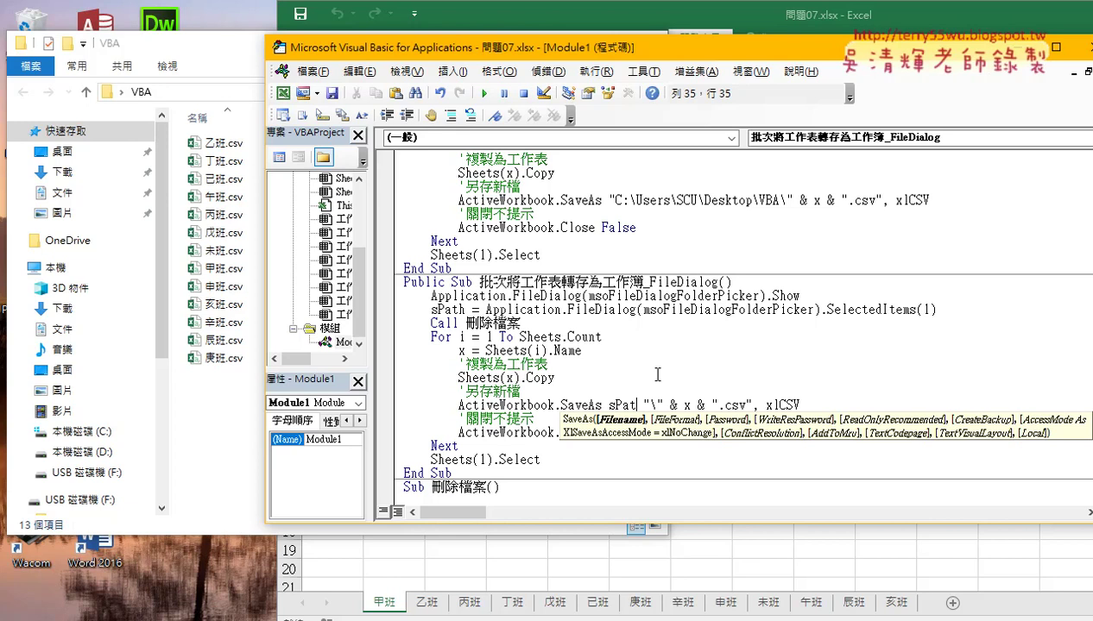
type("h")
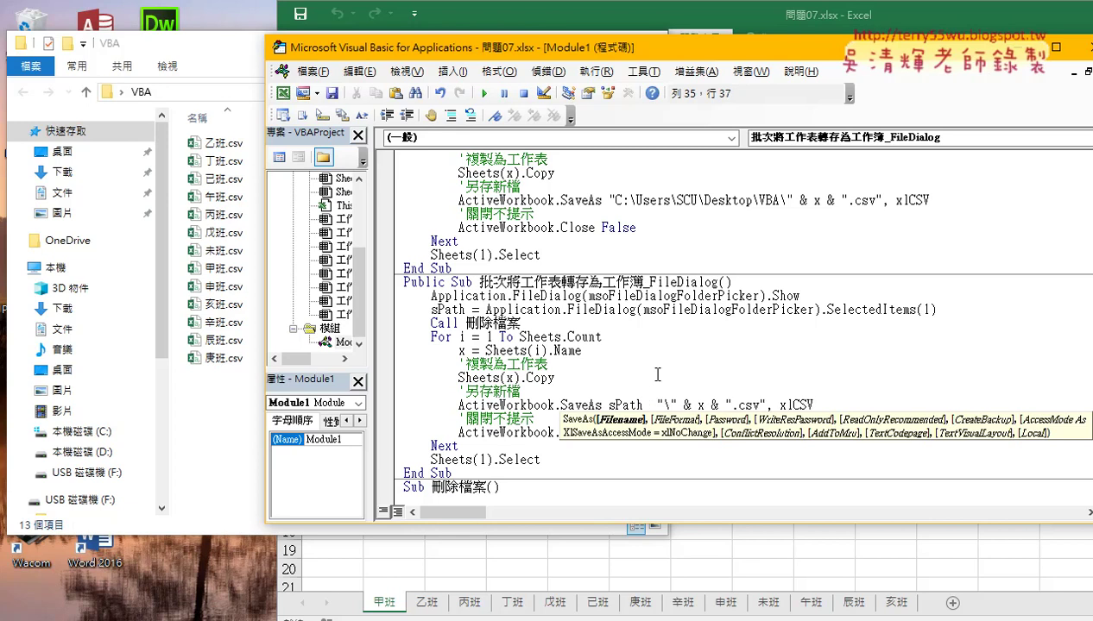
type(" &")
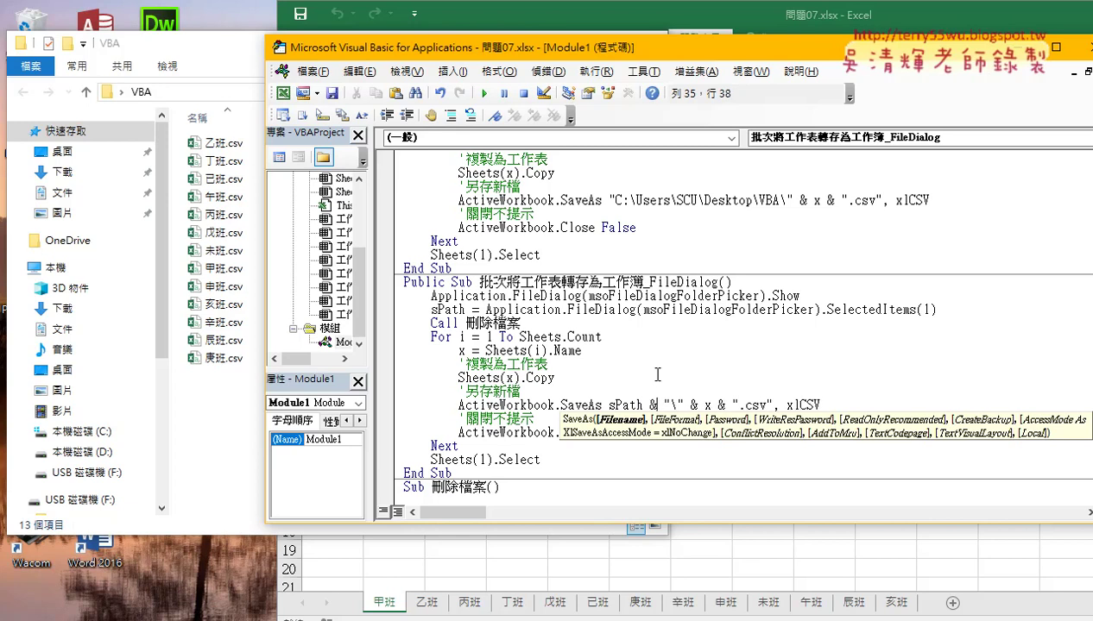
left_click_drag(666, 406, 681, 408)
key("Delete")
key("Delete")
key("Delete")
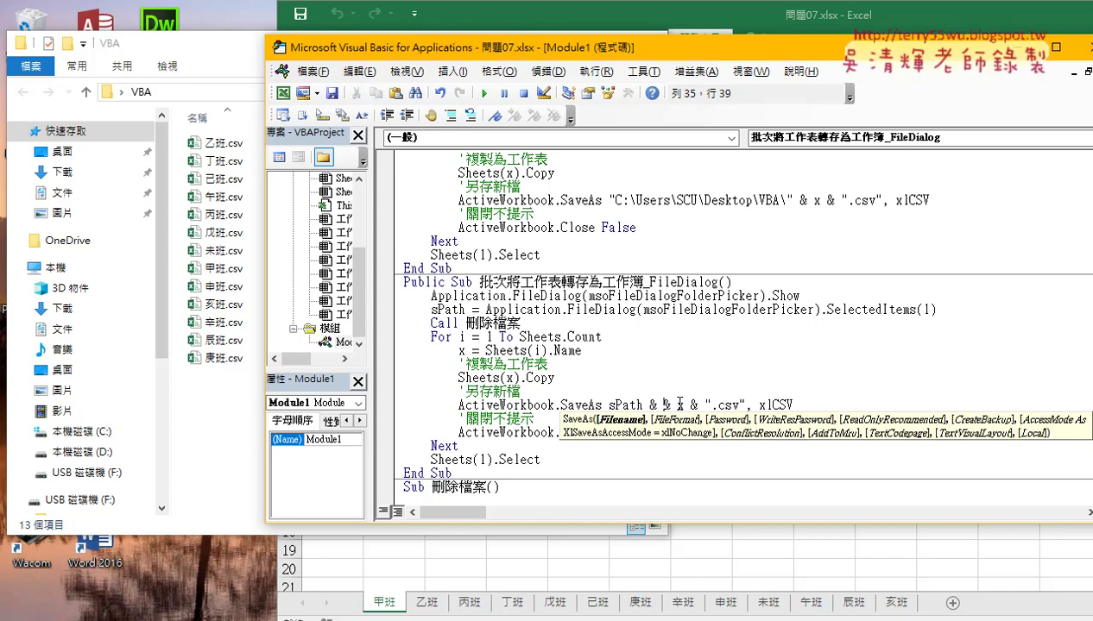
key("Delete")
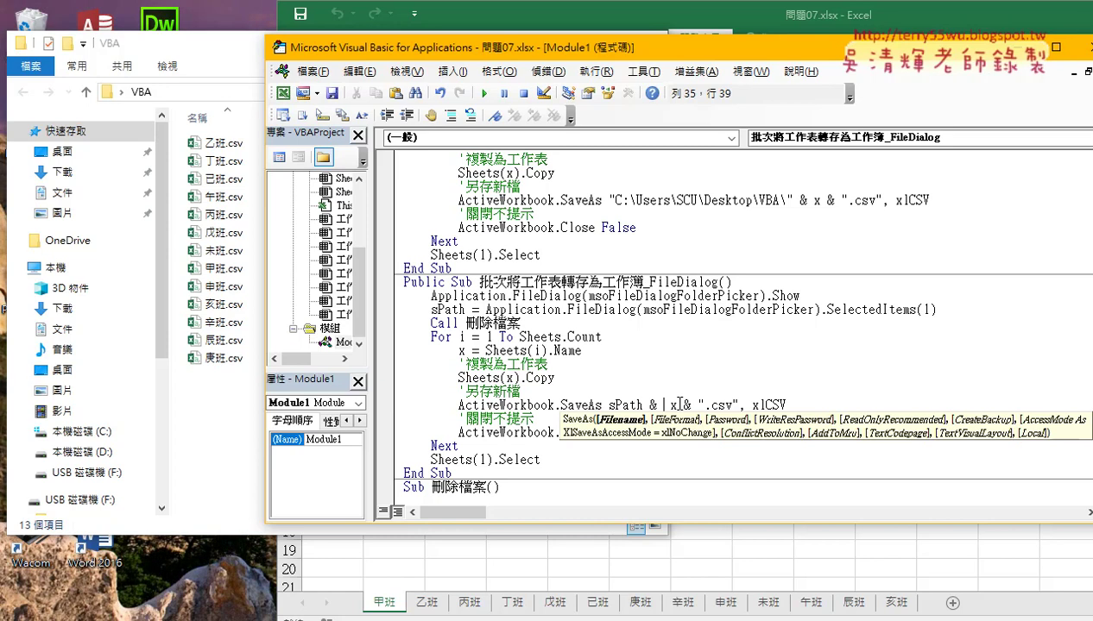
key("Up")
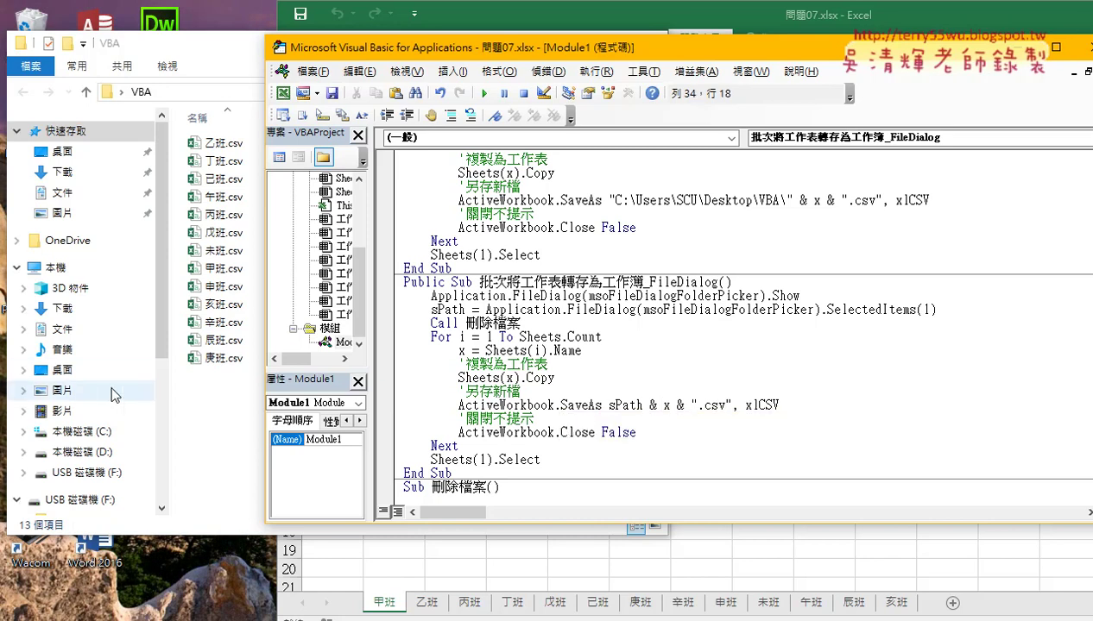
Delete all 13 CSV files from the VBA folder and rearrange the Explorer and editor windows
left_click_drag(216, 384, 217, 103)
key("Delete")
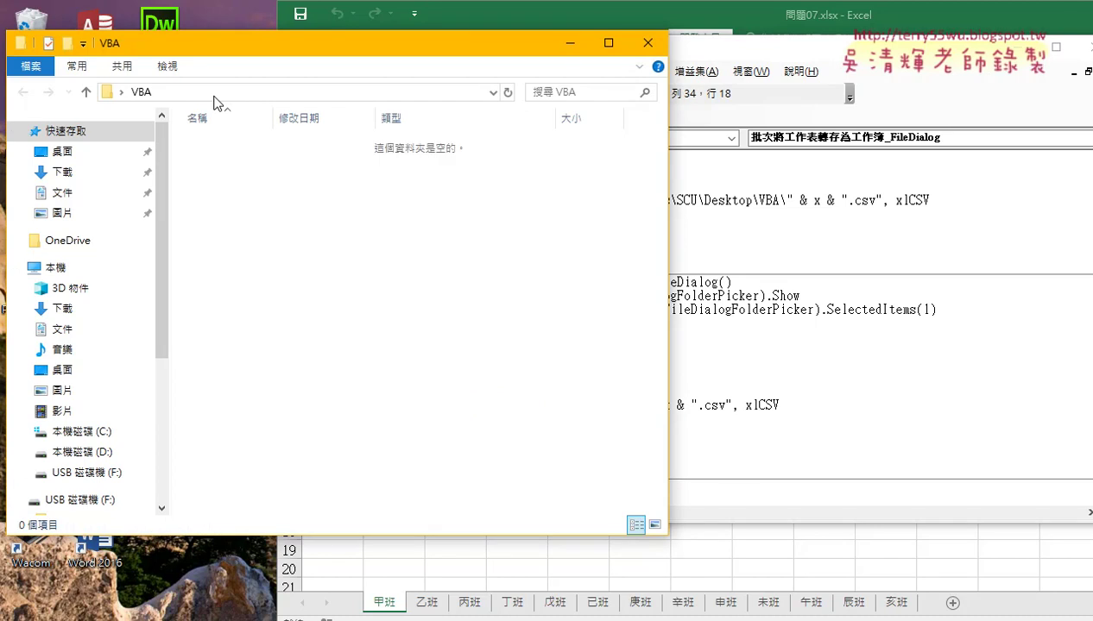
left_click_drag(668, 212, 424, 208)
left_click(571, 350)
left_click_drag(568, 55, 664, 48)
left_click_drag(1027, 296, 480, 290)
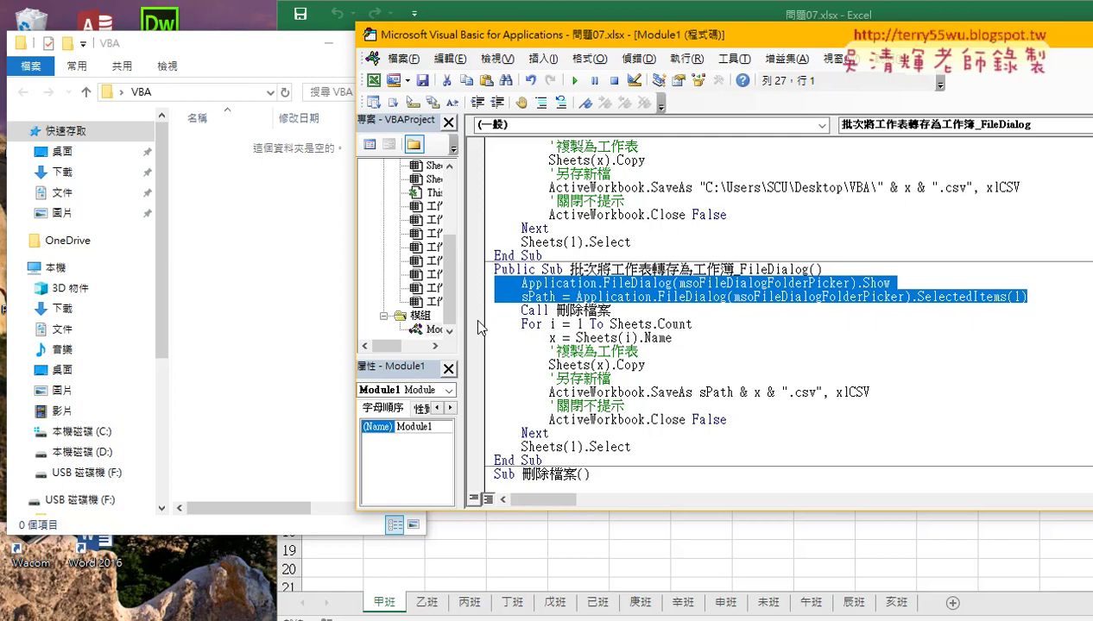
Break on the For line, run the macro, and pick Desktop > VBA as the folder
left_click(475, 324)
left_click(574, 80)
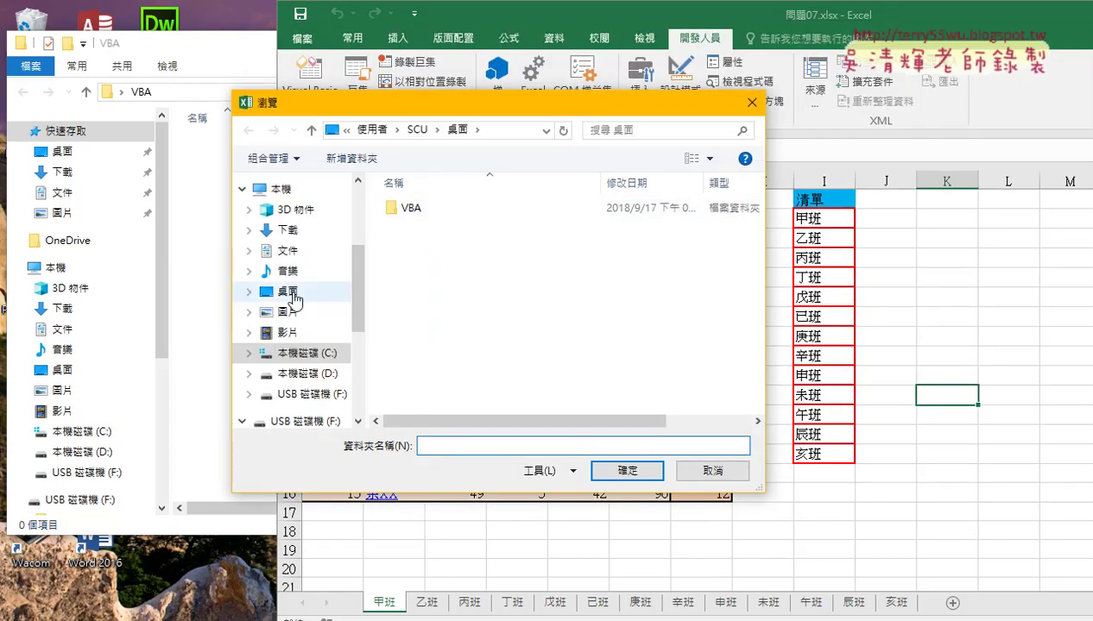
left_click(292, 296)
double_click(411, 208)
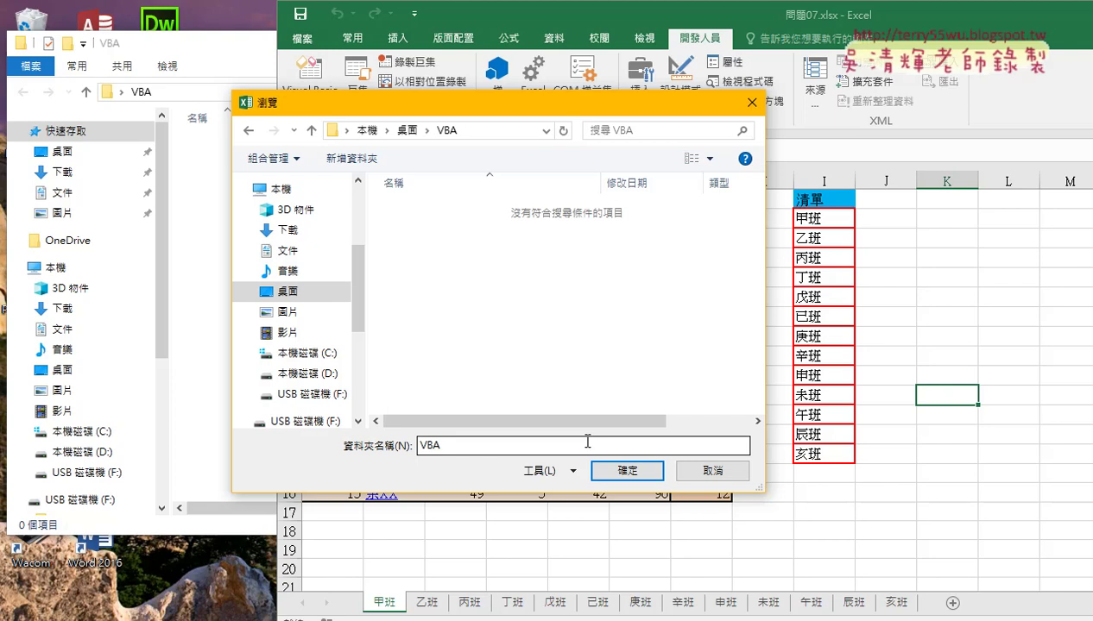
left_click(629, 472)
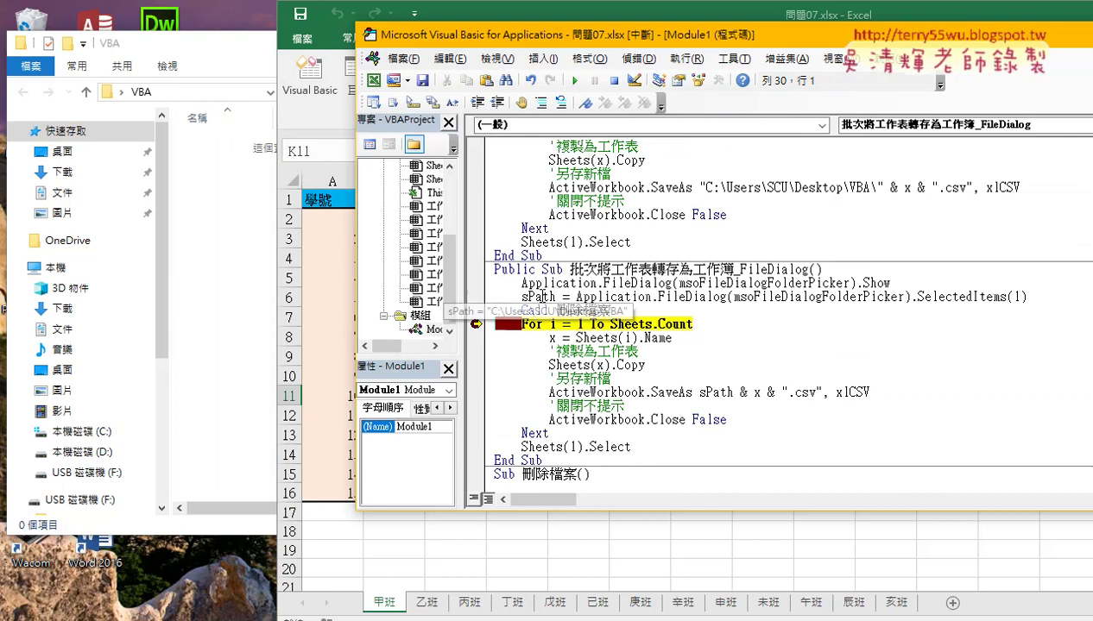
Insert a Call 刪除檔案 line before the loop, add a SaveAs breakpoint, and resume
mouse_move(540, 297)
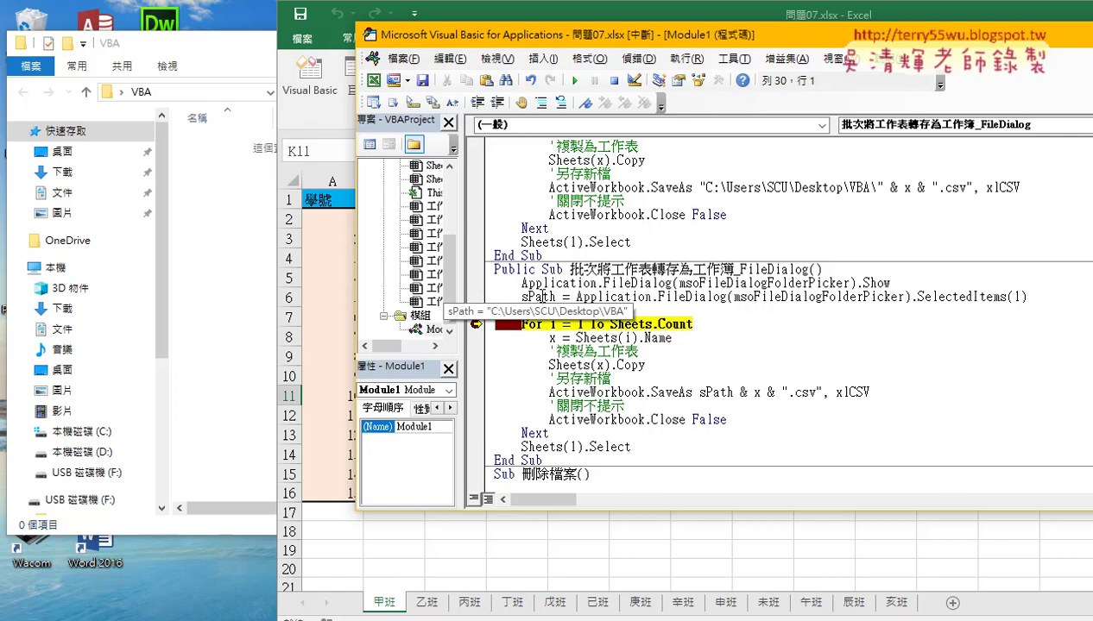
key("Return")
type("Call 刪除檔案")
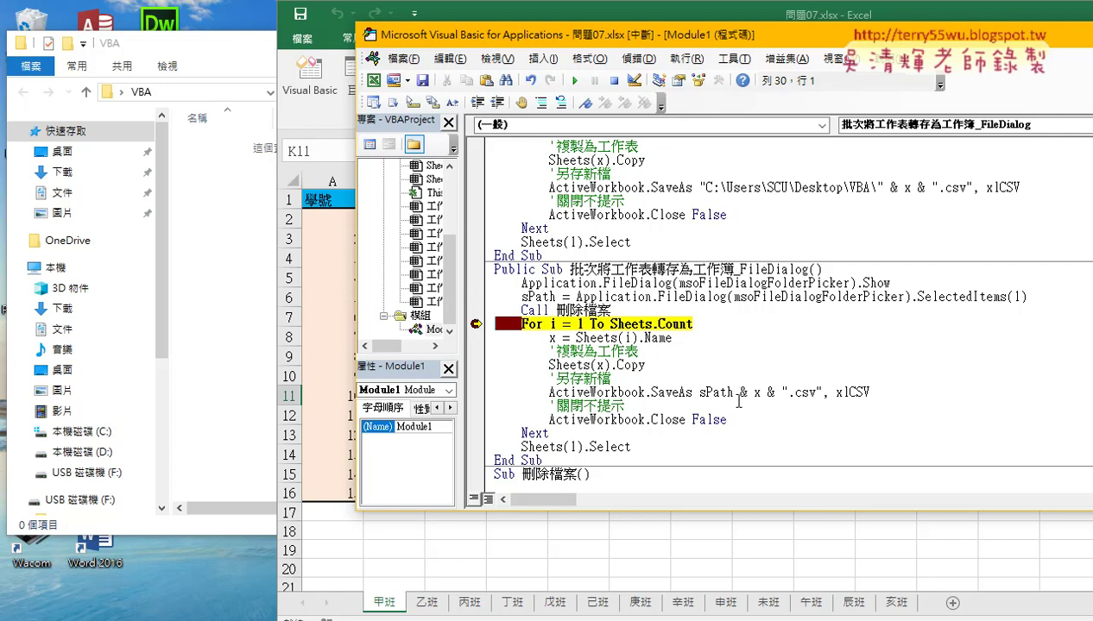
left_click(476, 392)
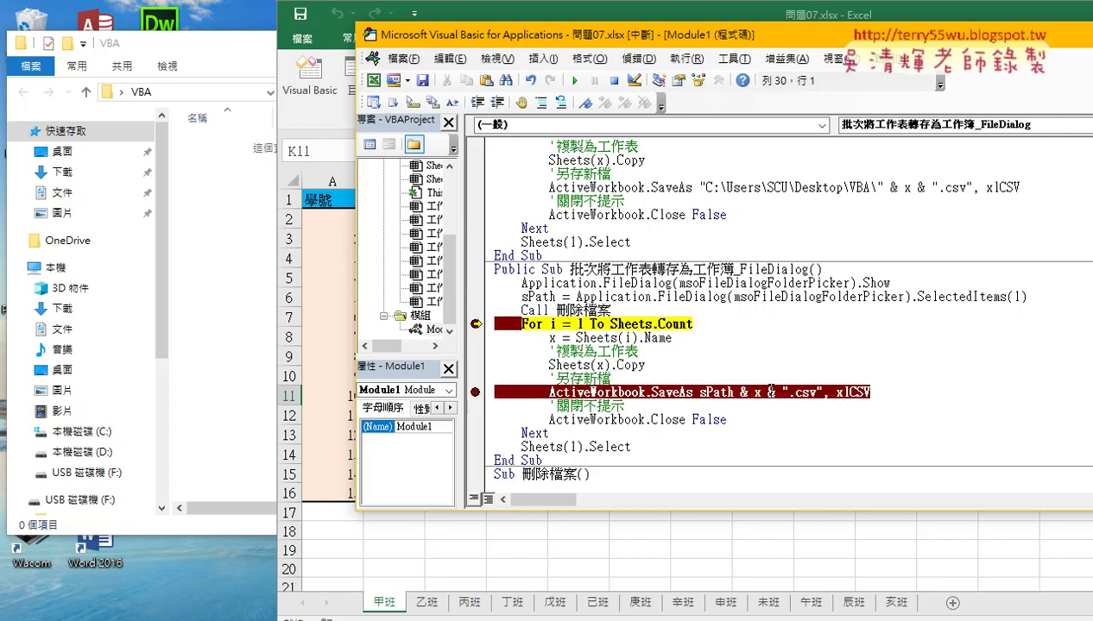
left_click(573, 80)
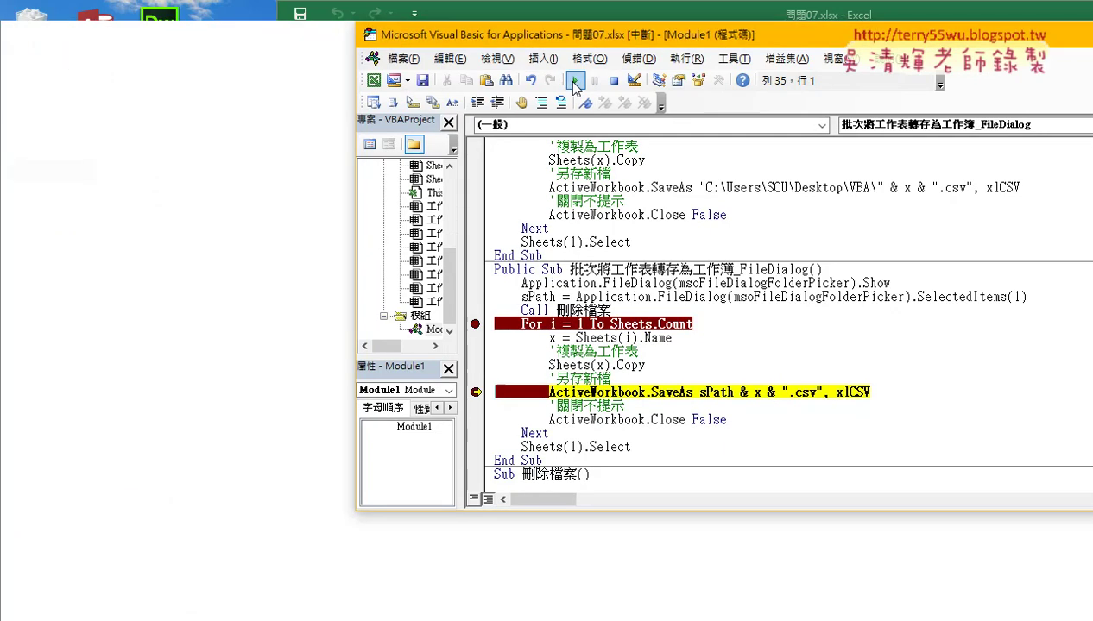
Run to the SaveAs breakpoint and step over the save and close lines with F8
key("F5")
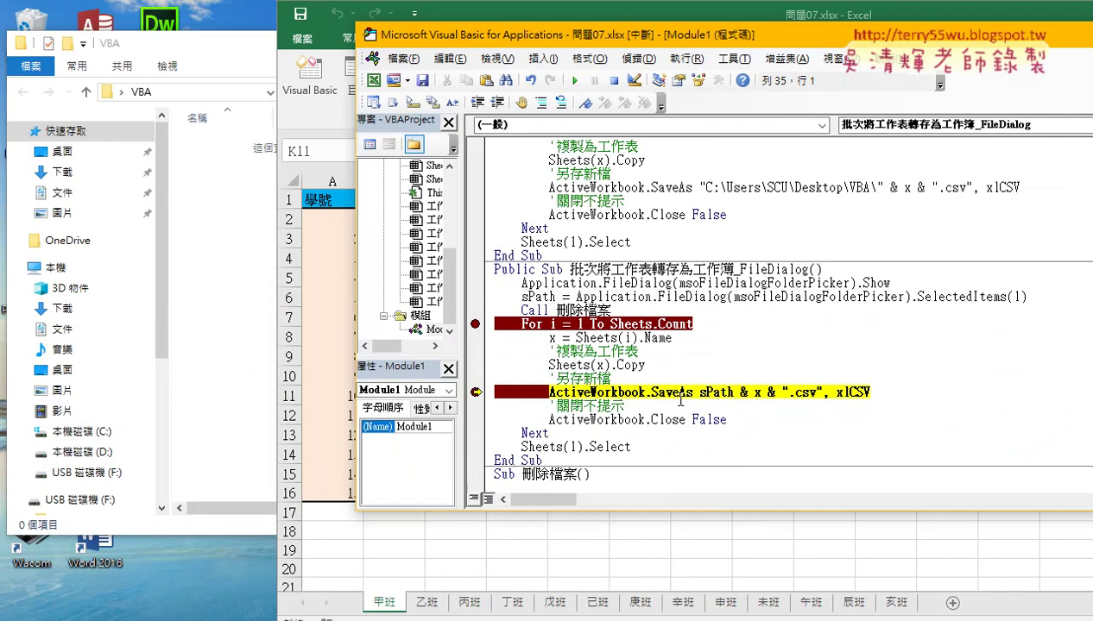
mouse_move(728, 394)
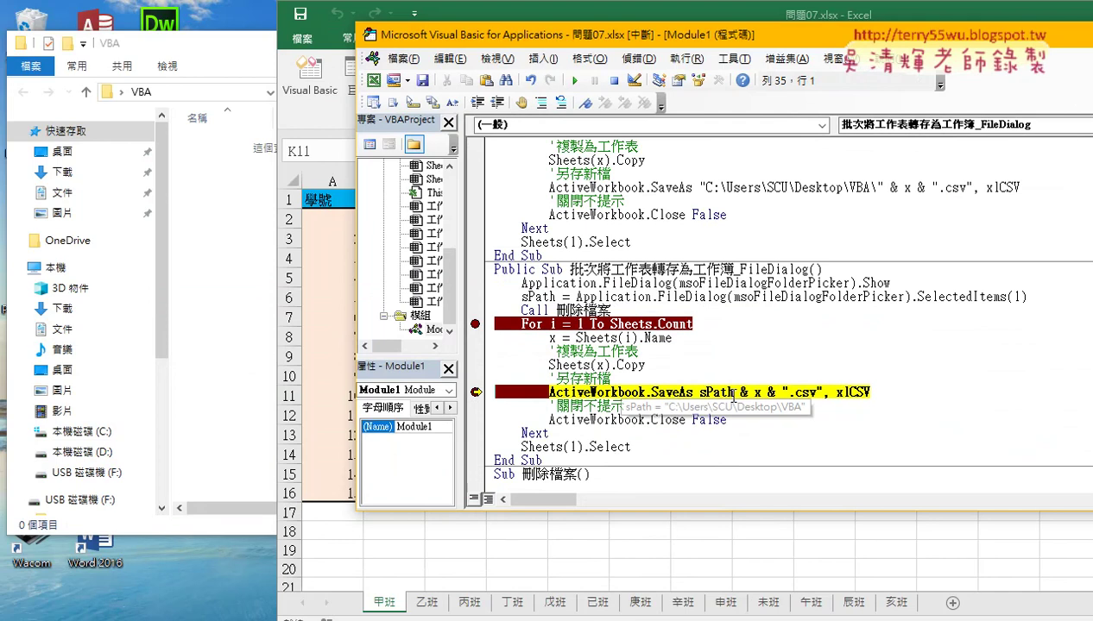
key("F8")
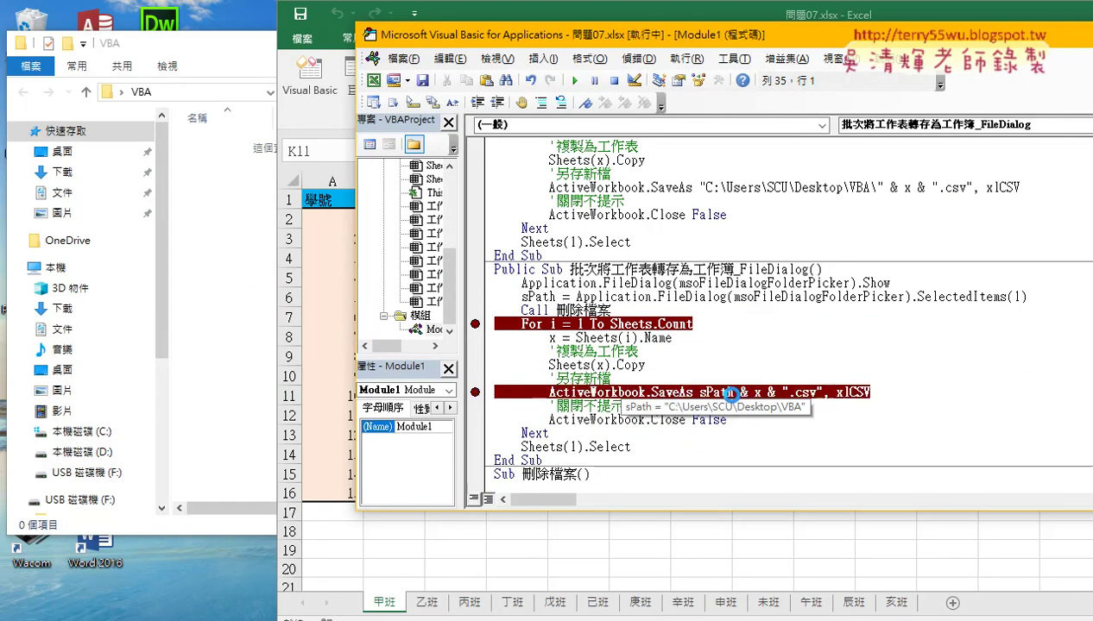
key("F8")
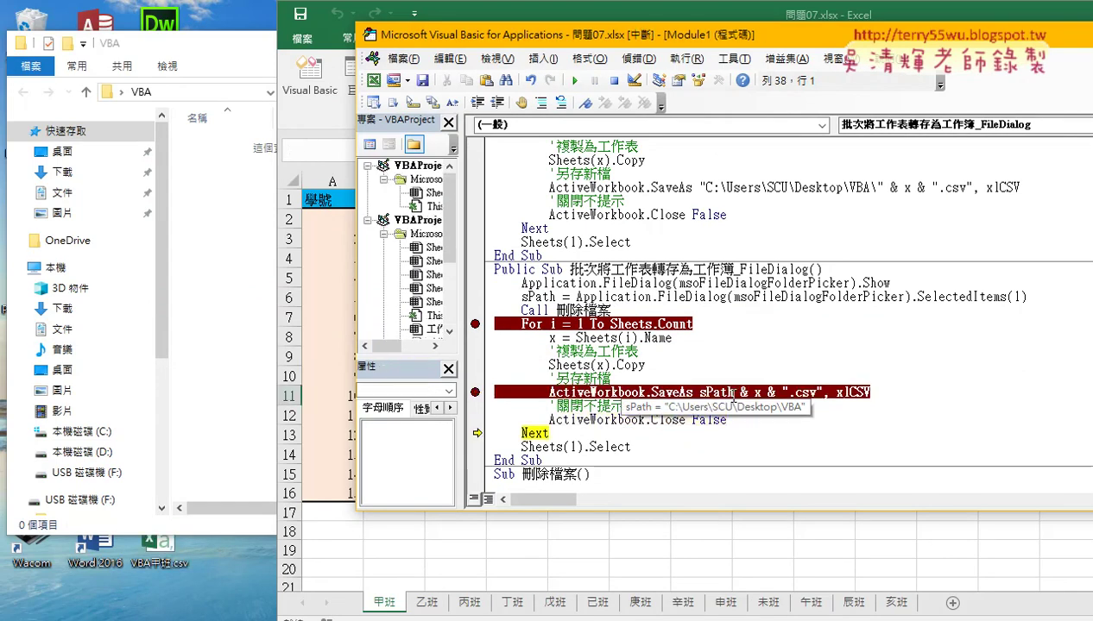
Compare the still-empty VBA folder with VBA甲班.csv that appeared on the desktop
left_click_drag(211, 49, 419, 42)
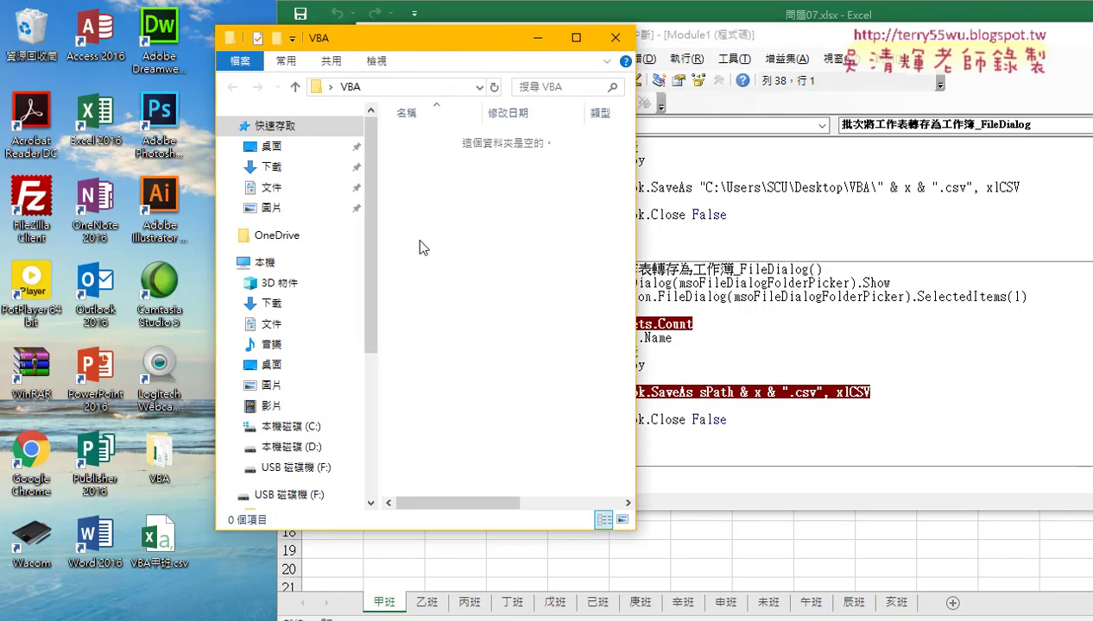
left_click_drag(423, 342, 411, 328)
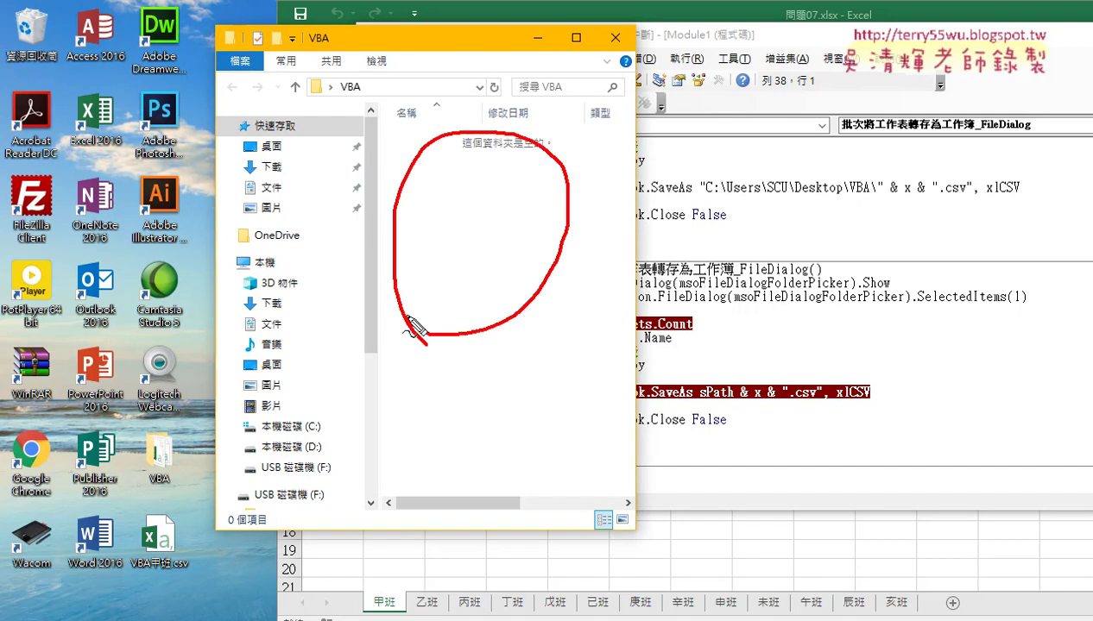
left_click_drag(162, 594, 160, 607)
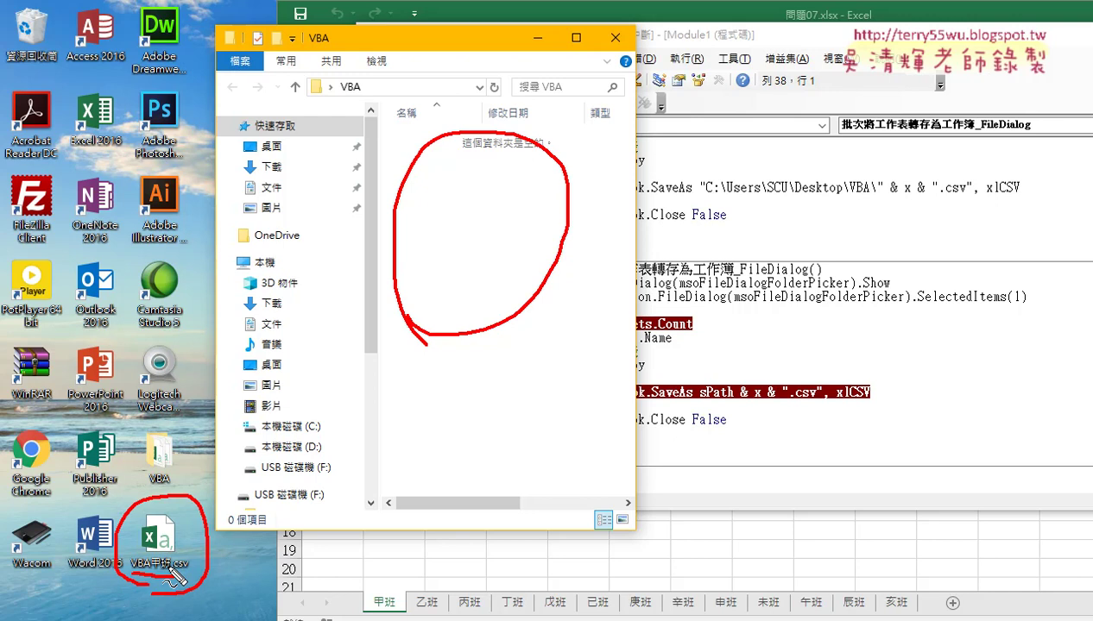
key("Escape")
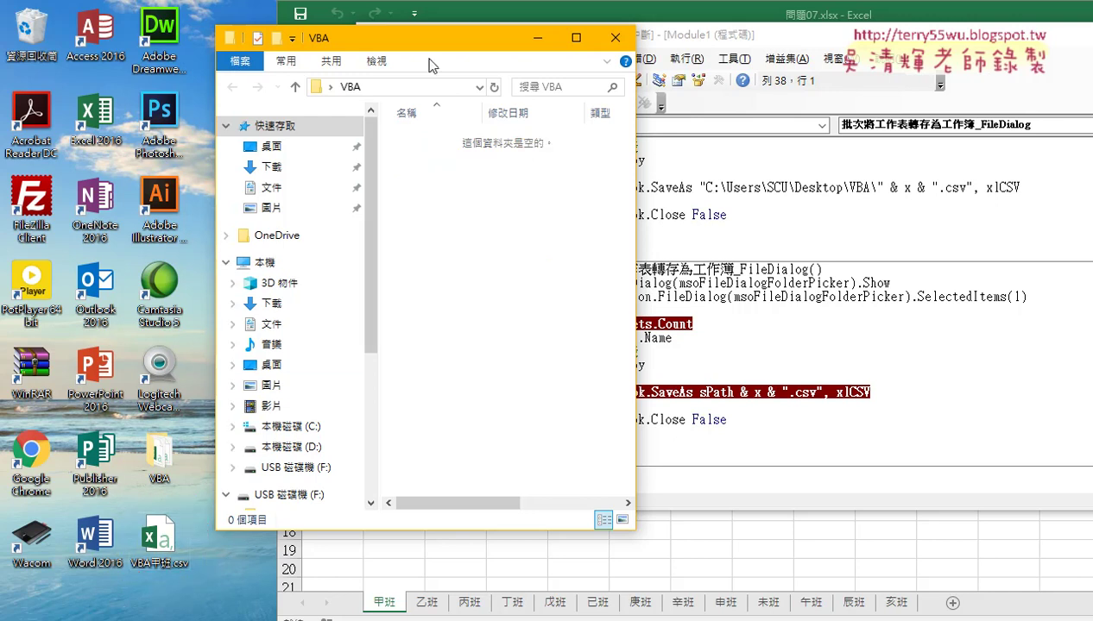
left_click_drag(426, 46, 177, 35)
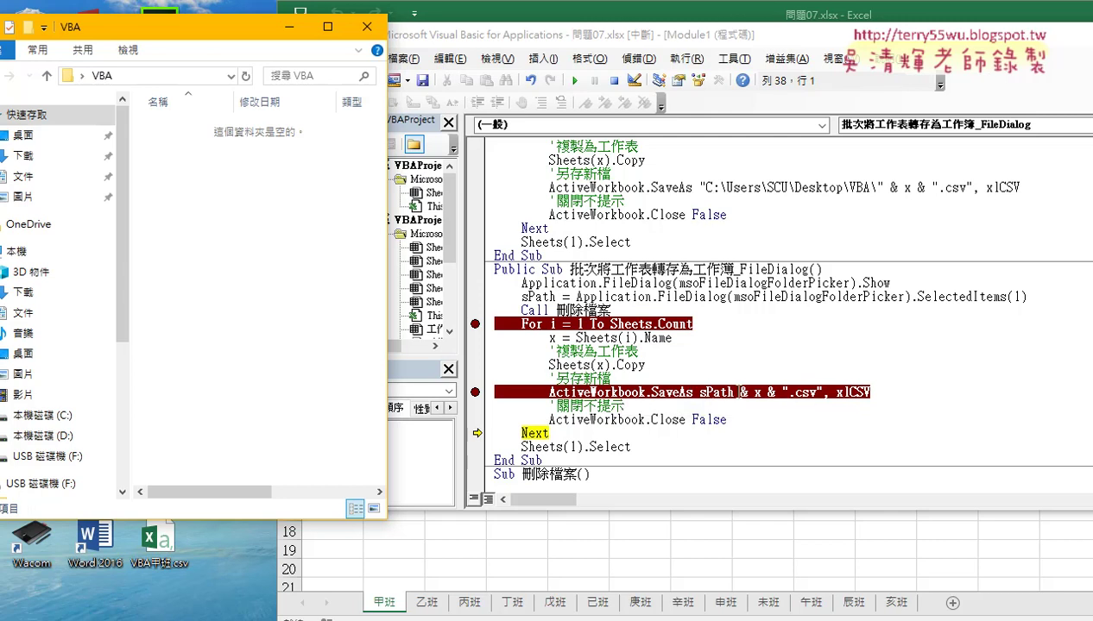
Insert & "\" after sPath so SaveAs reads sPath & "\" & x & ".csv"
left_click(736, 392)
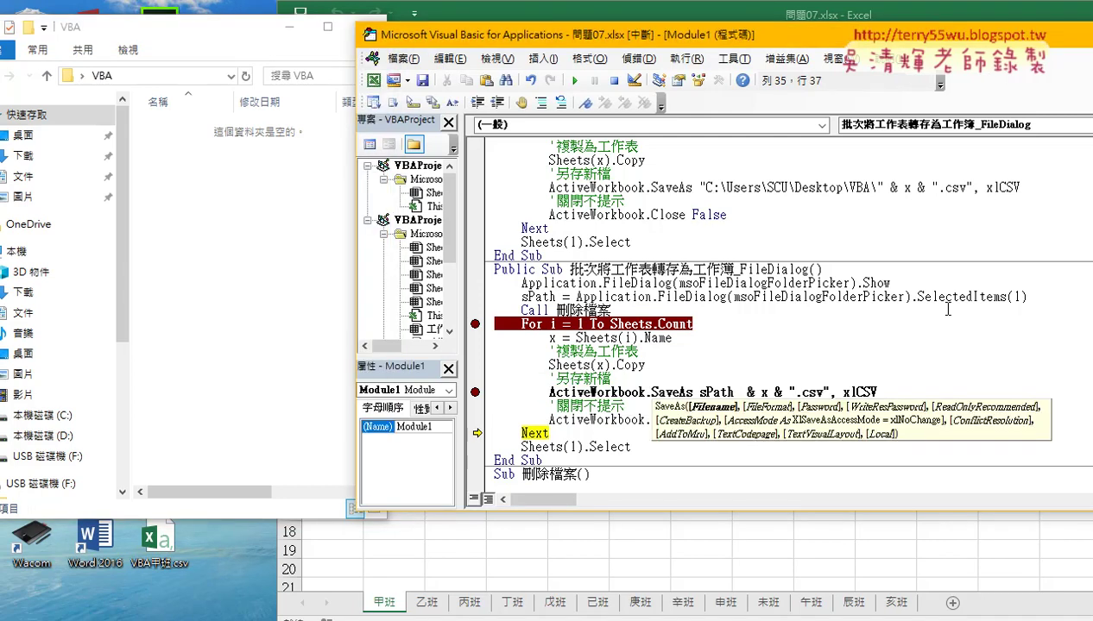
type("& ")
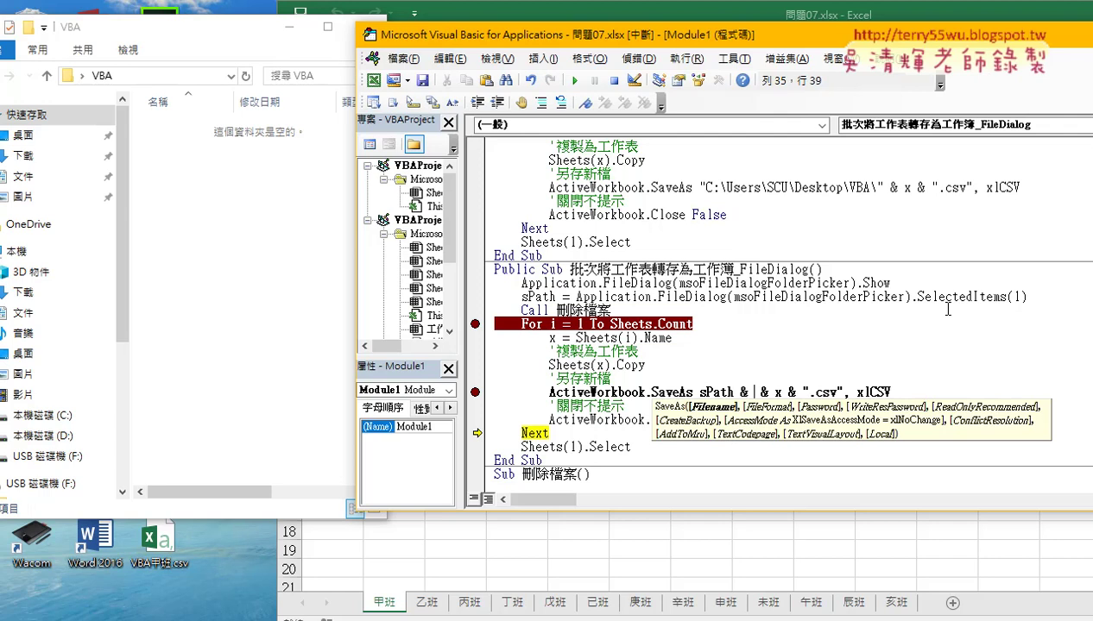
type("\"\"")
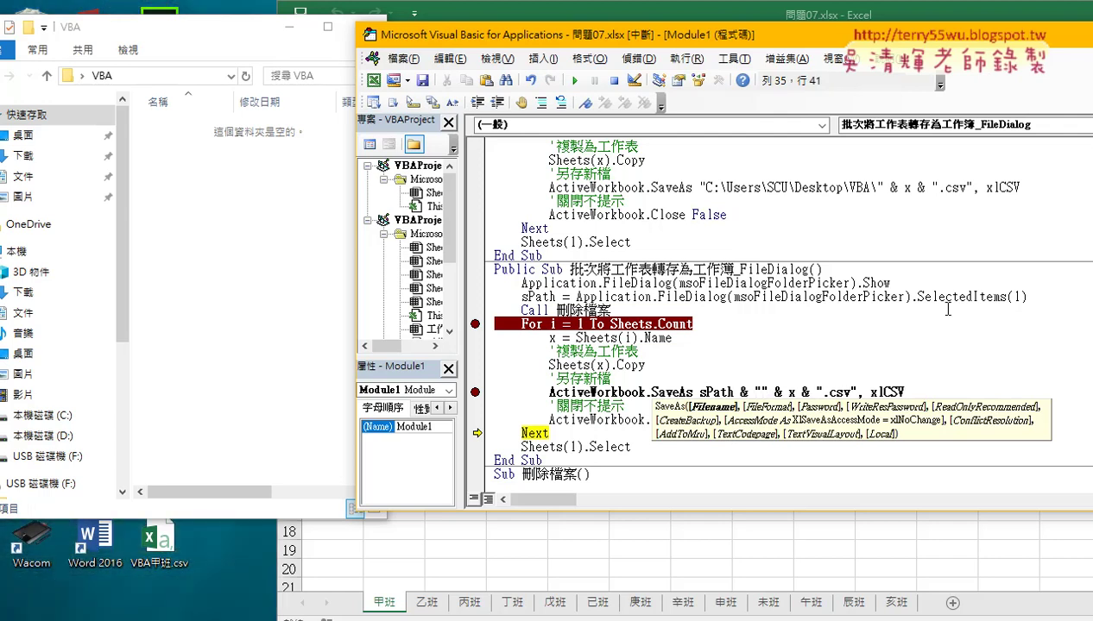
key("Left")
type("\\")
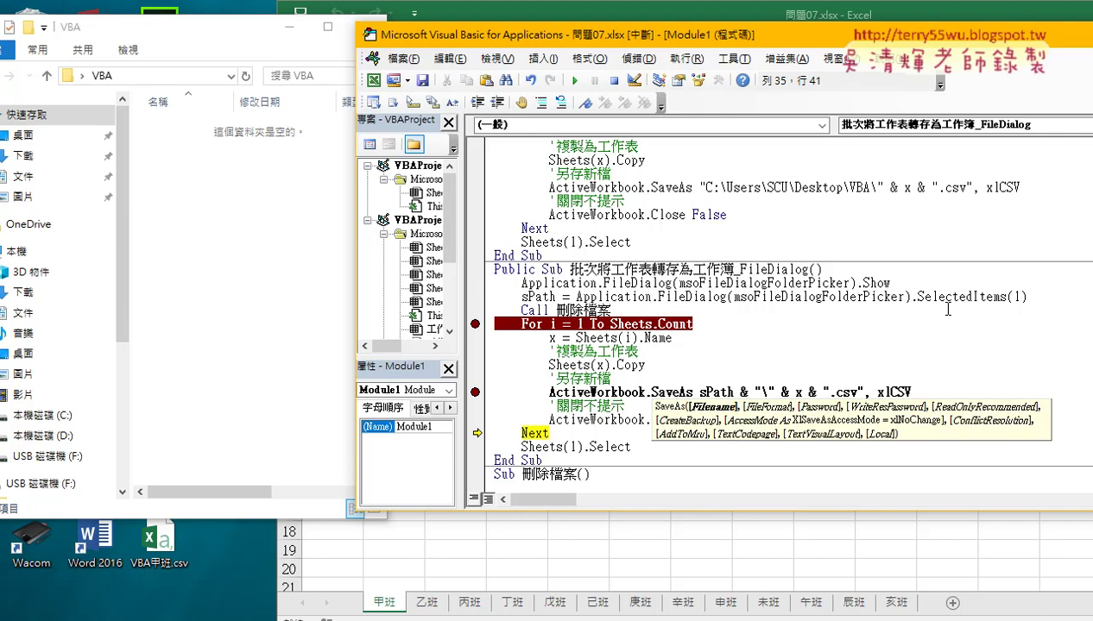
key("BackSpace")
type("/")
key("BackSpace")
type("\\")
key("BackSpace")
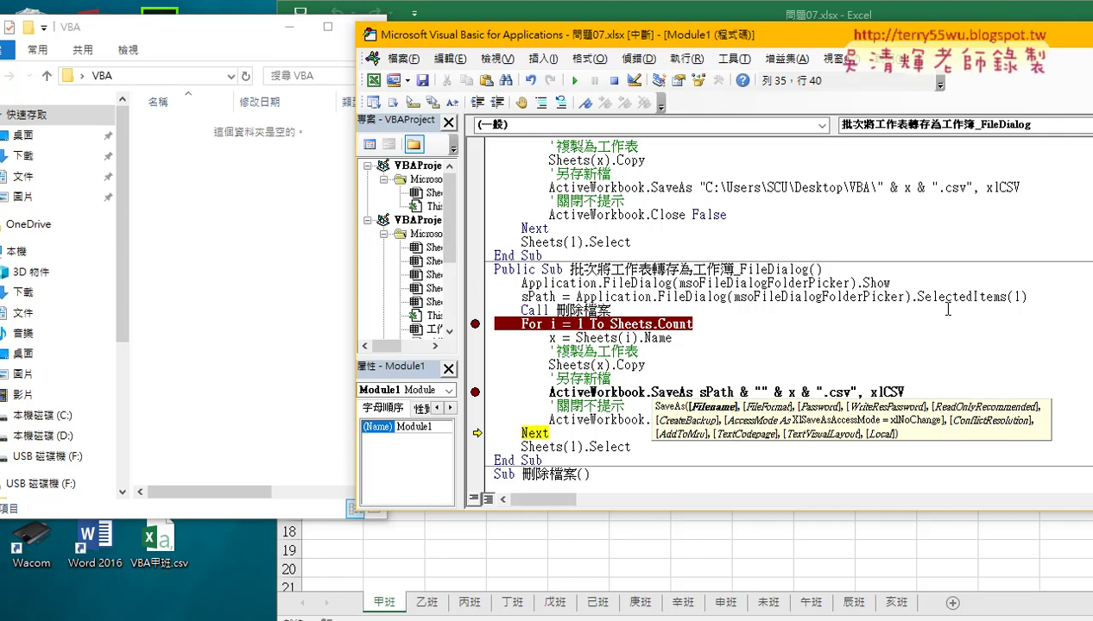
type("\\")
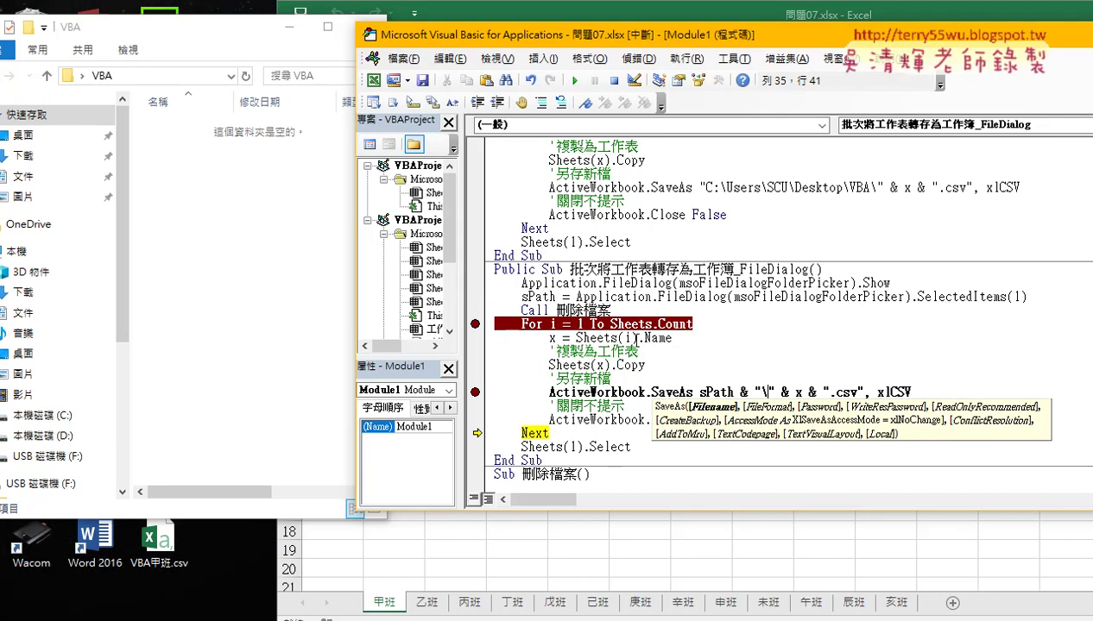
Clear the SaveAs and For-line breakpoints, then run the macro to save all 12 class CSVs
left_click(480, 393)
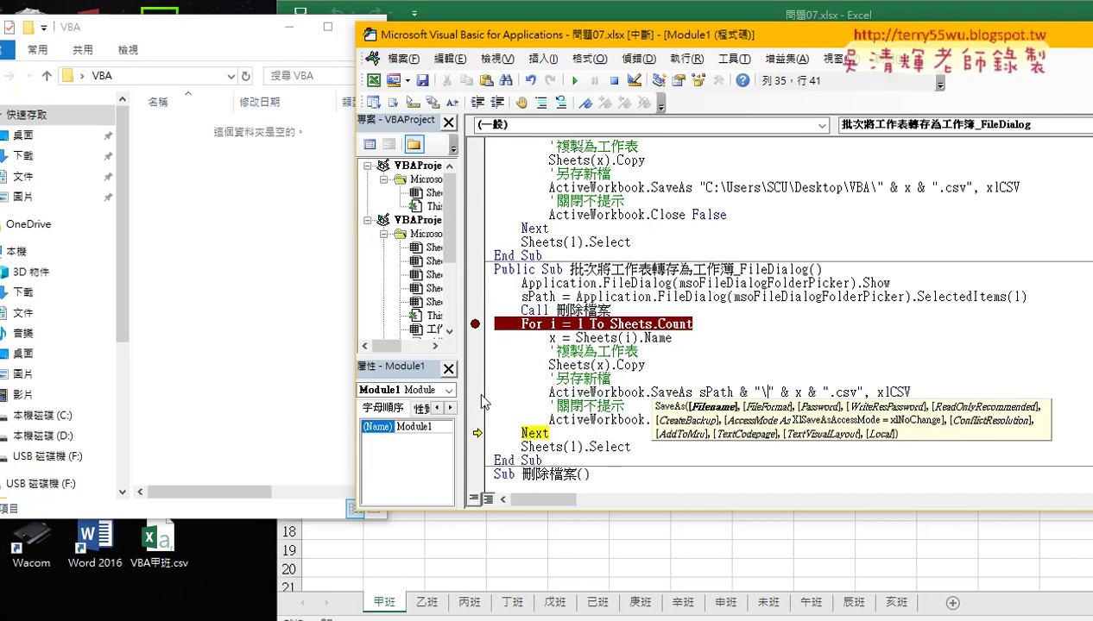
left_click(477, 325)
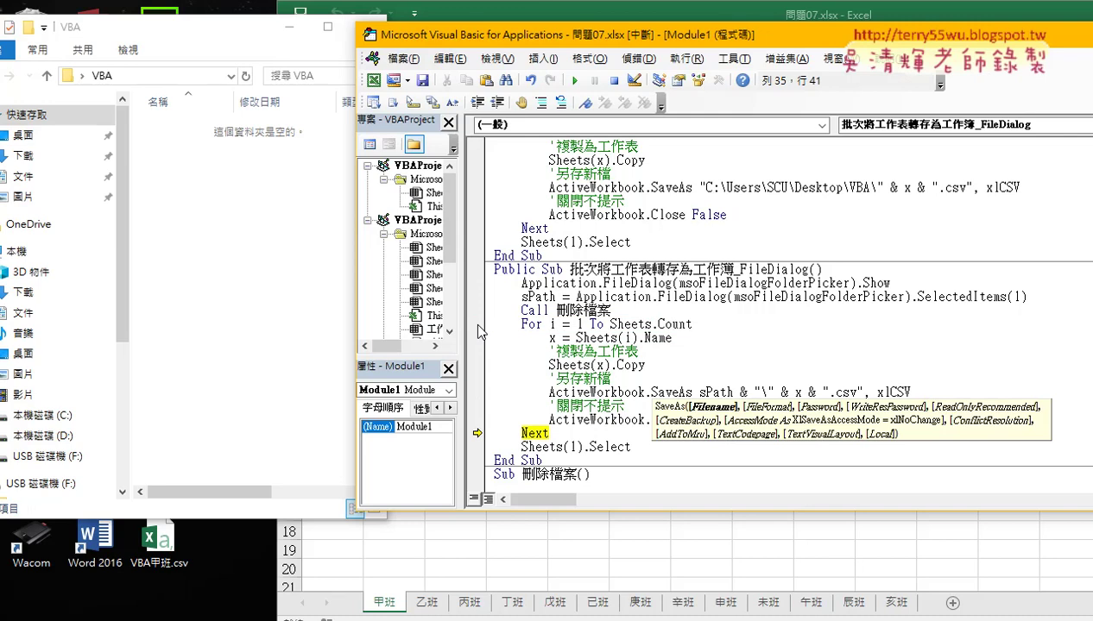
left_click(696, 393)
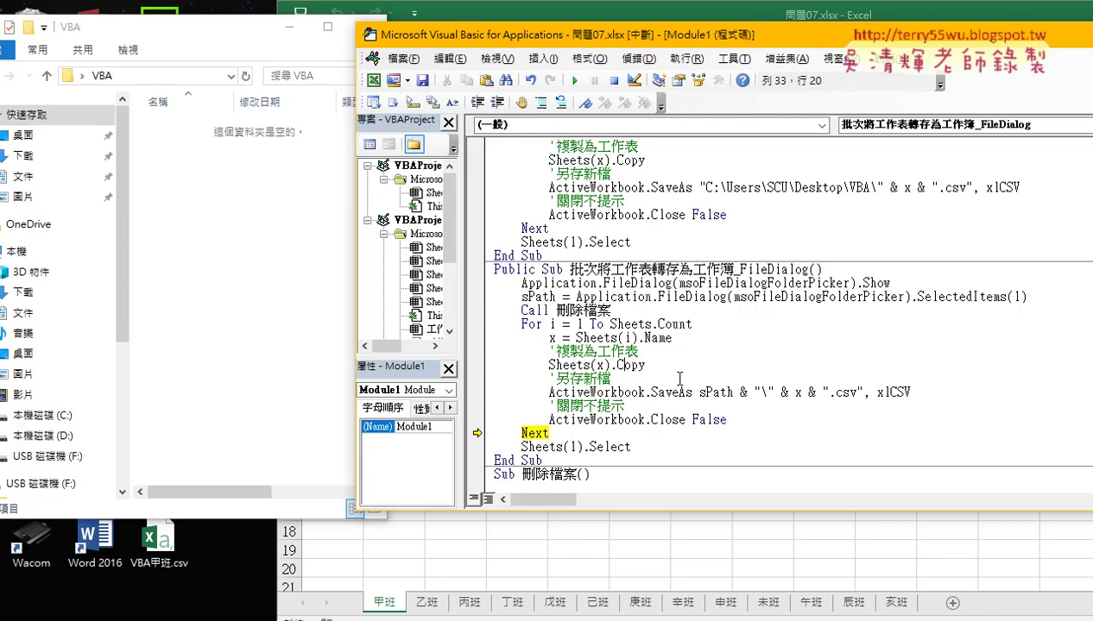
key("F8")
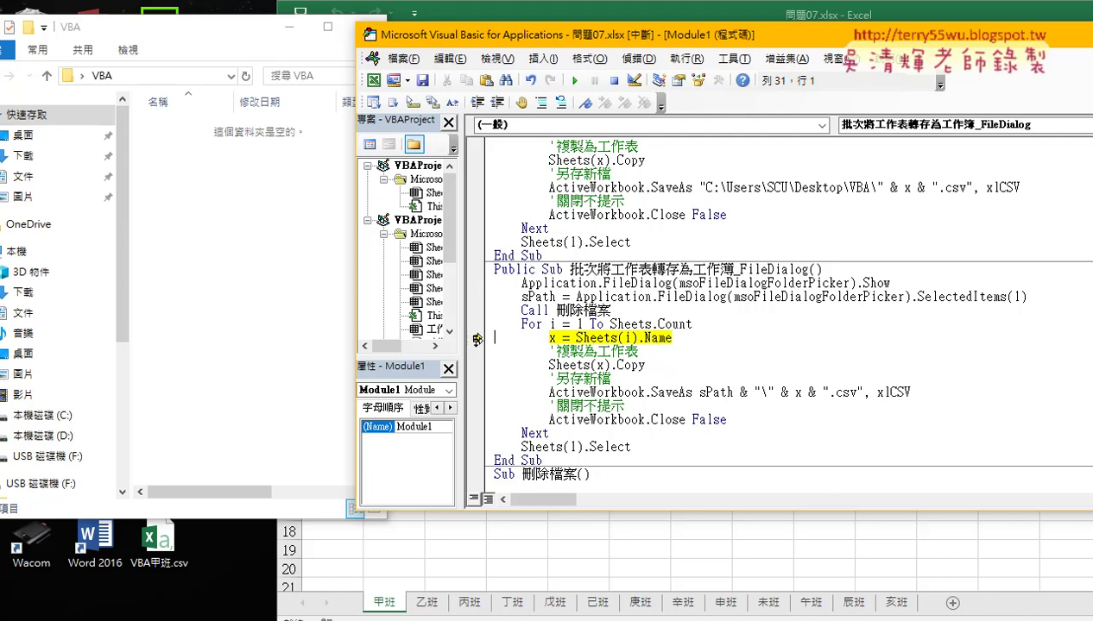
left_click(574, 80)
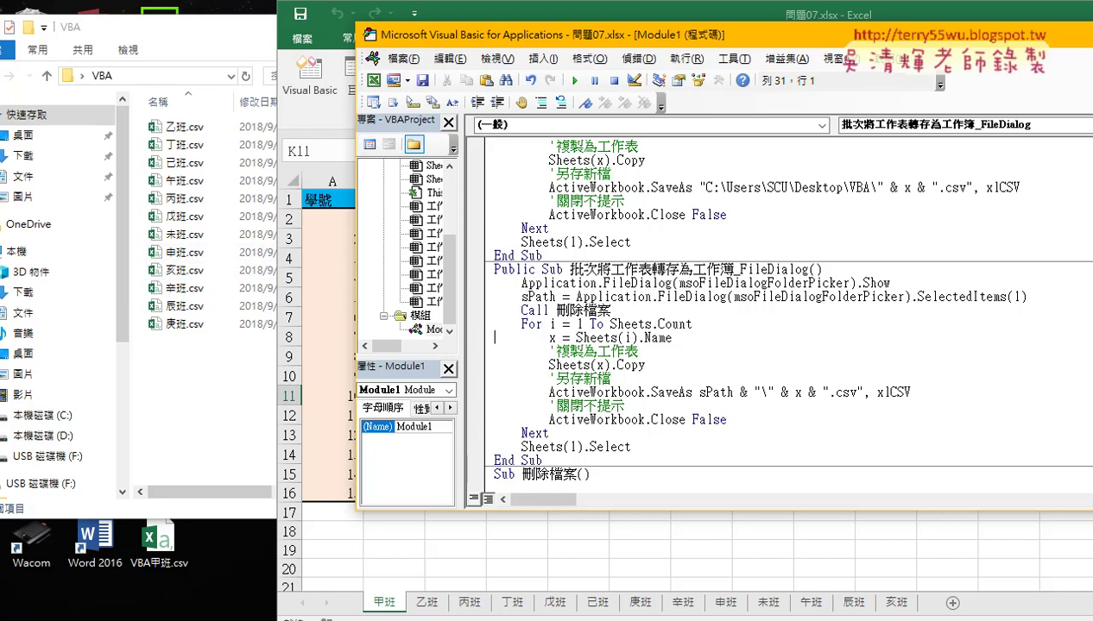
left_click(397, 572)
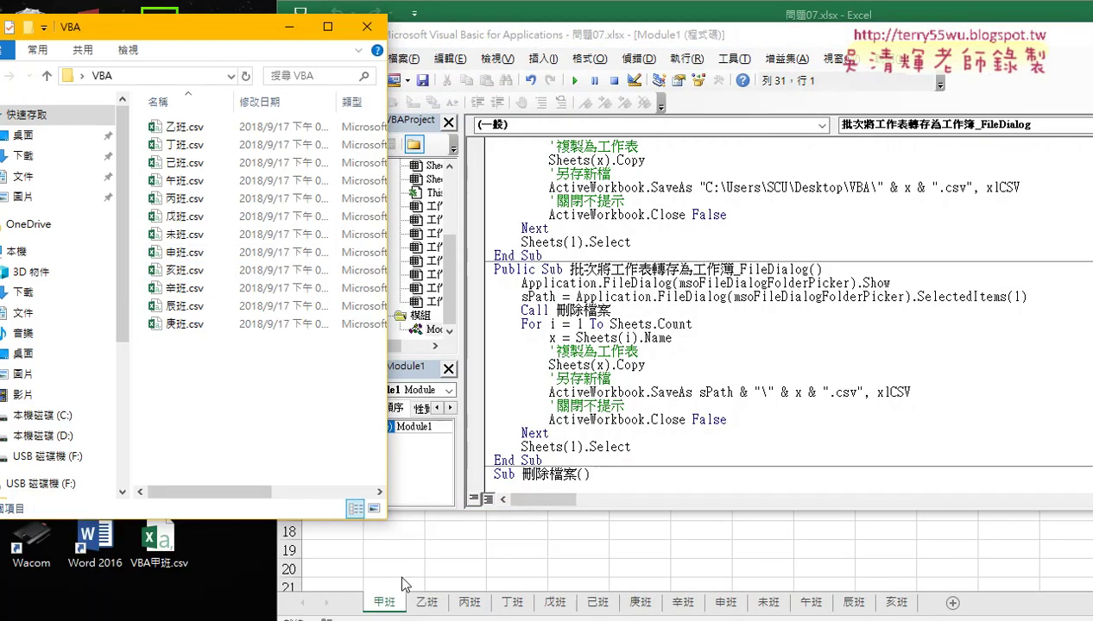
left_click(686, 390)
scroll(690, 326, "up", 1)
scroll(678, 323, "up", 1)
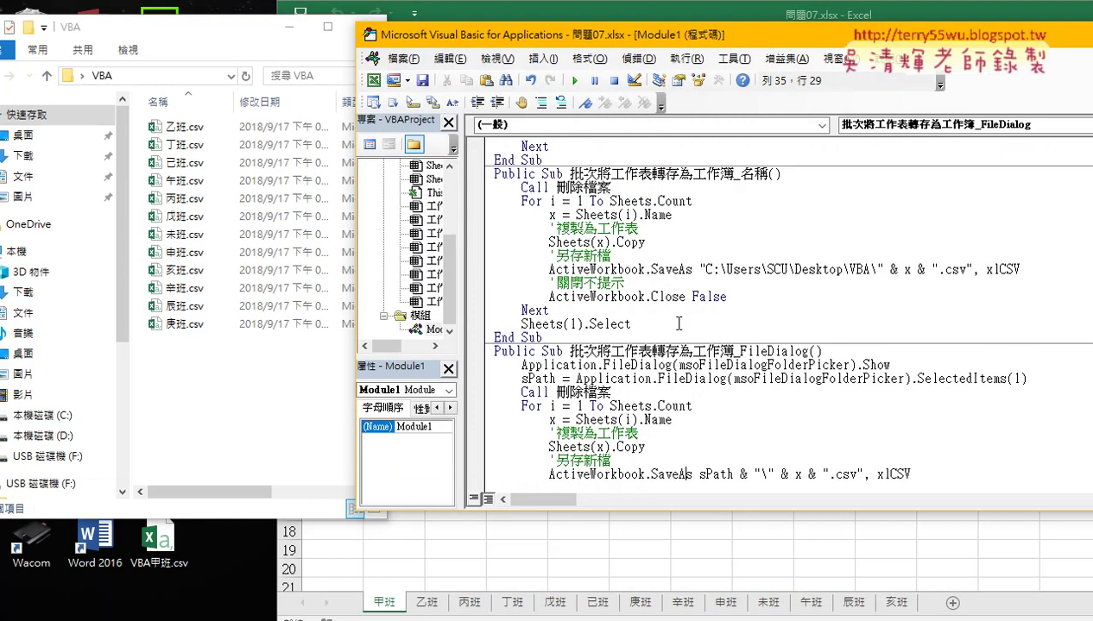
left_click_drag(553, 339, 493, 173)
scroll(583, 448, "down", 1)
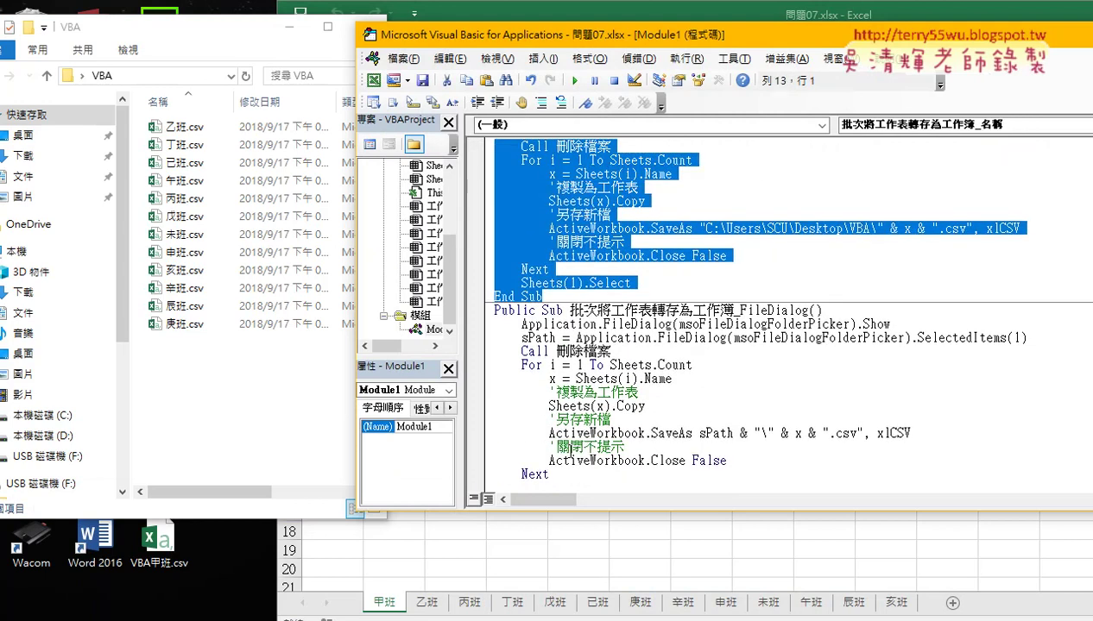
scroll(570, 440, "down", 2)
mouse_move(1027, 257)
left_mouse_down()
mouse_move(480, 247)
mouse_move(492, 256)
left_mouse_up()
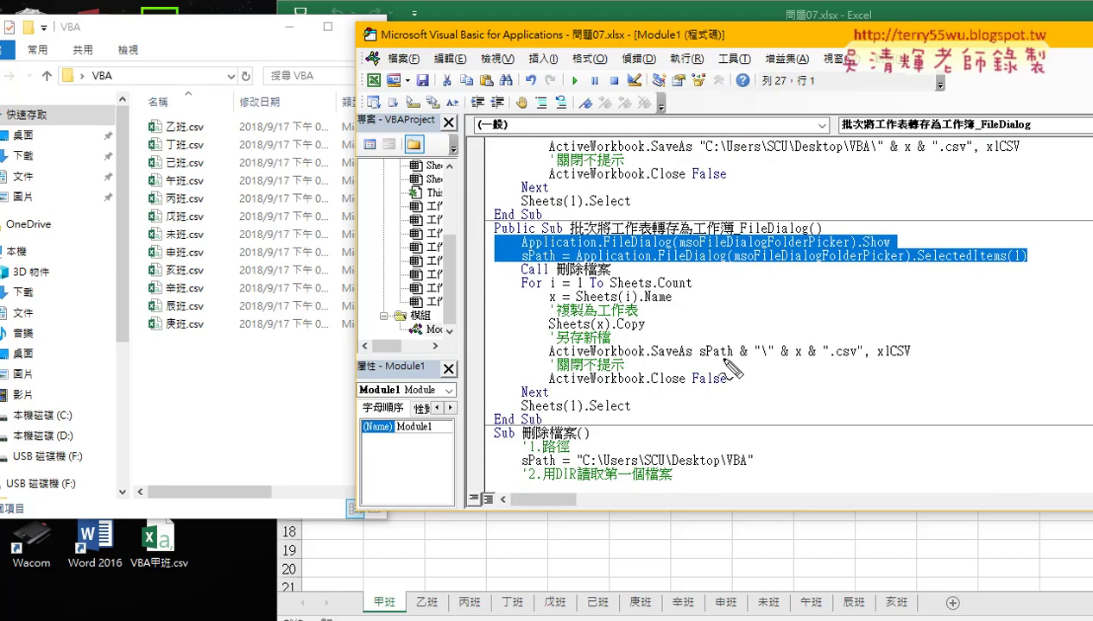
left_click_drag(700, 355, 734, 353)
left_click_drag(563, 245, 716, 345)
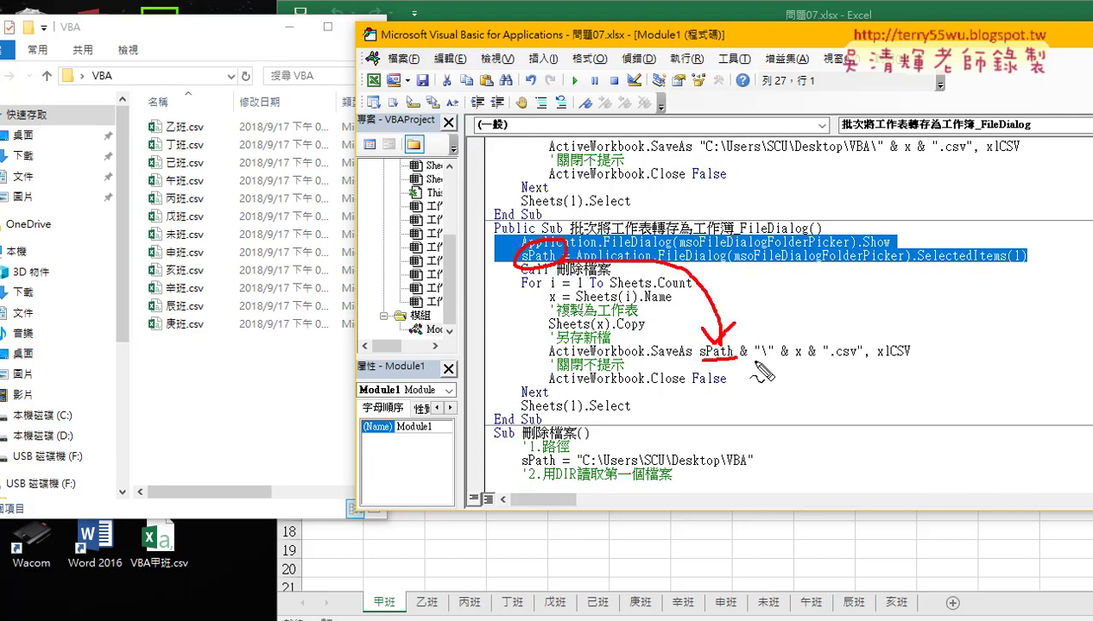
left_click_drag(756, 358, 774, 362)
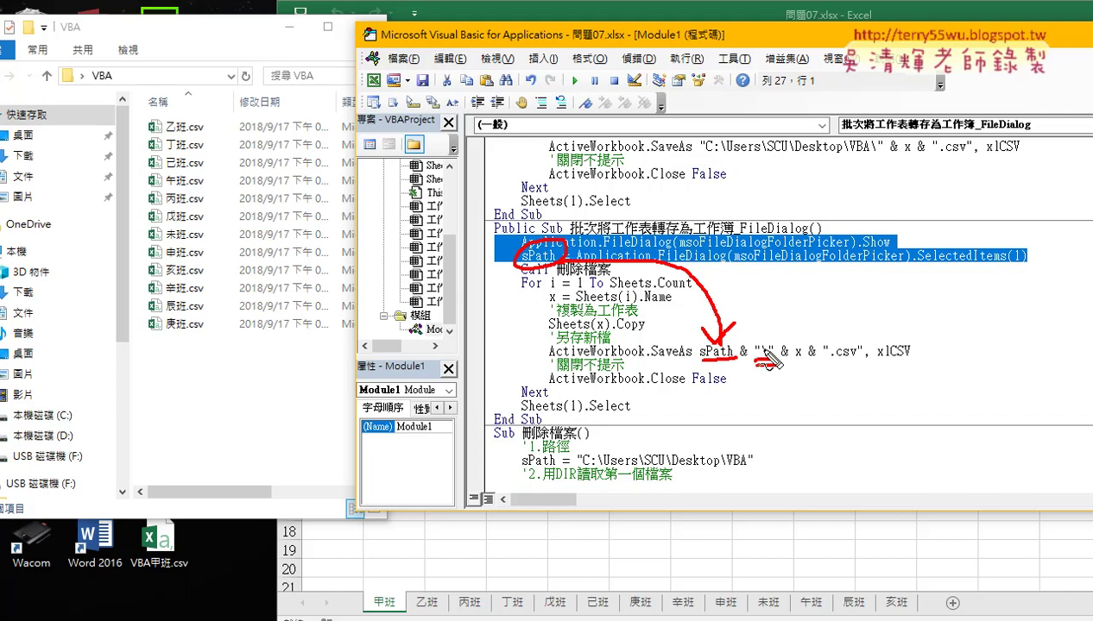